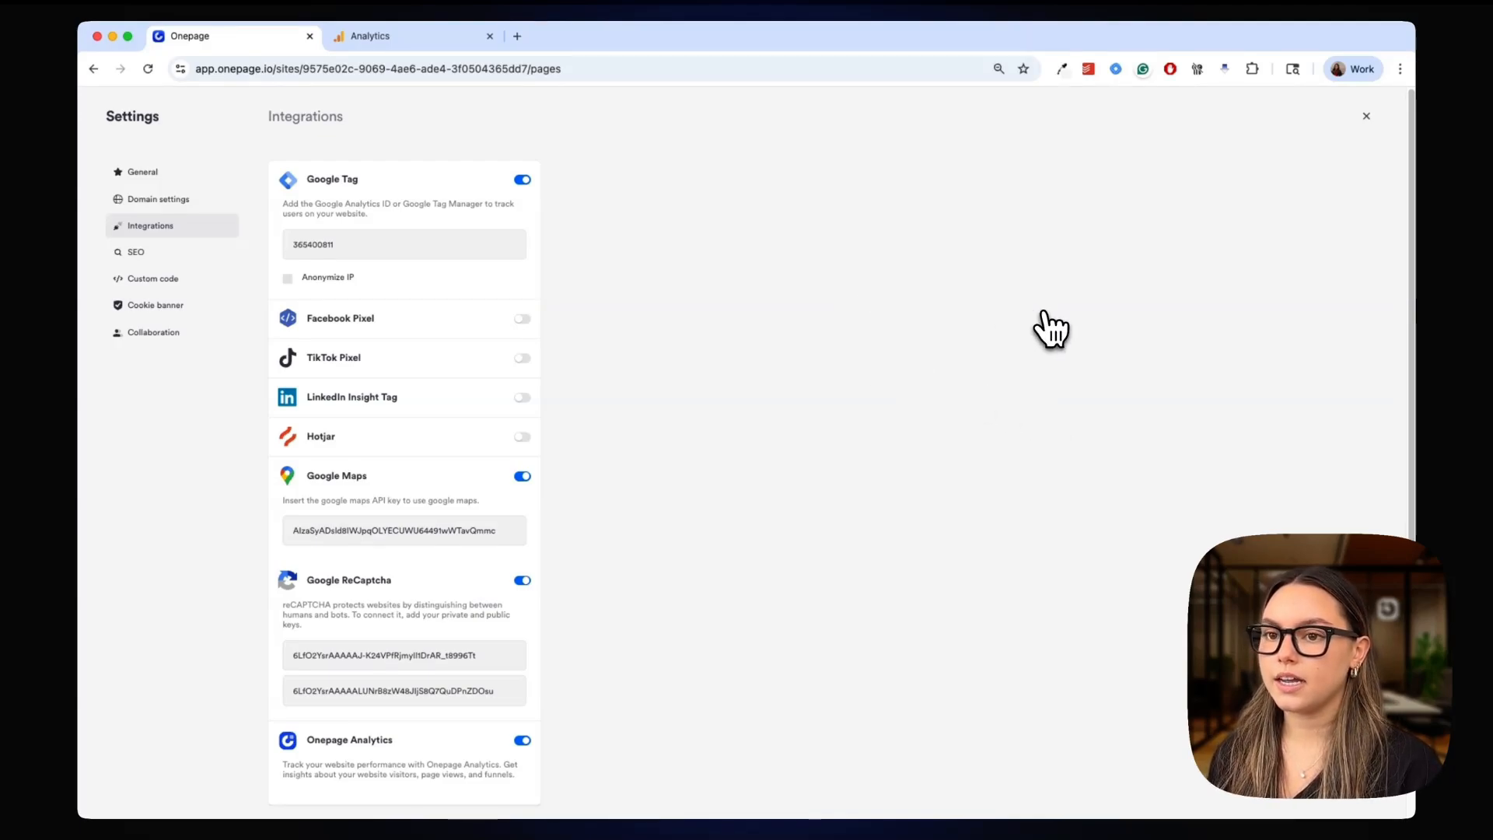
# Leave the site's integration settings and open the event tracking settings of the Landing page
pyautogui.click(1366, 117)
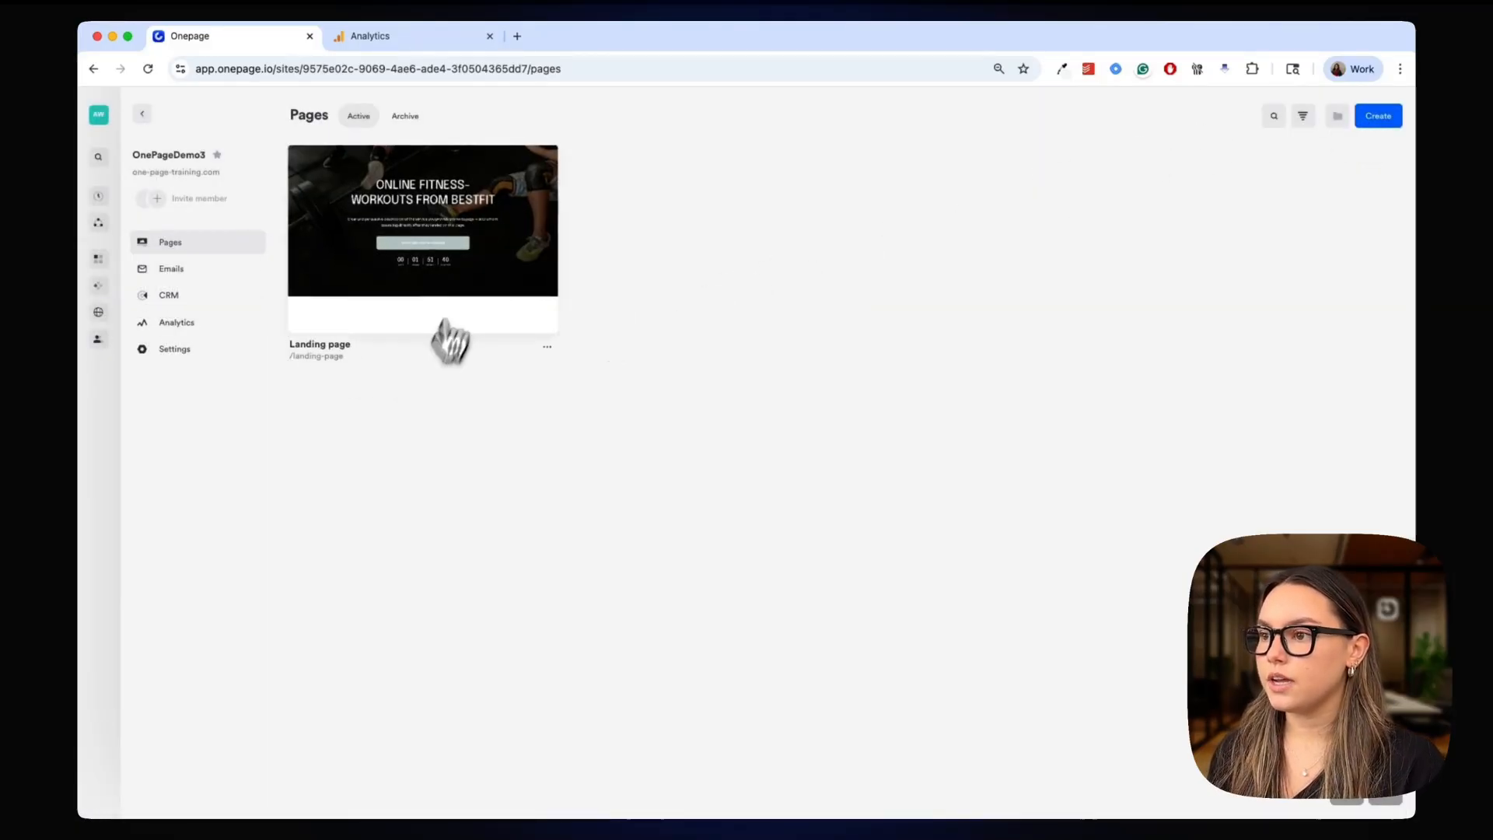
pyautogui.click(457, 246)
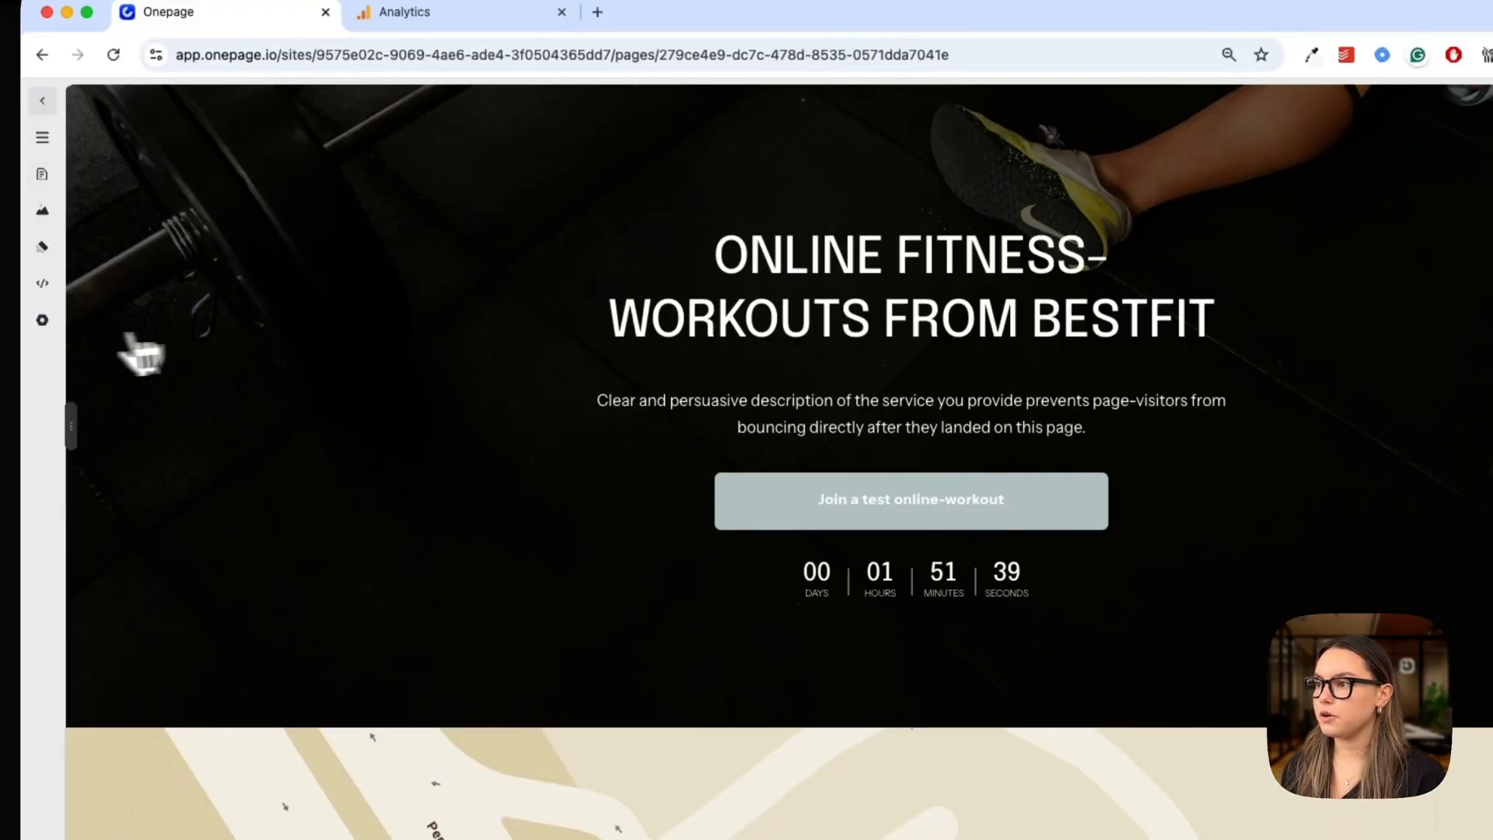
pyautogui.click(43, 321)
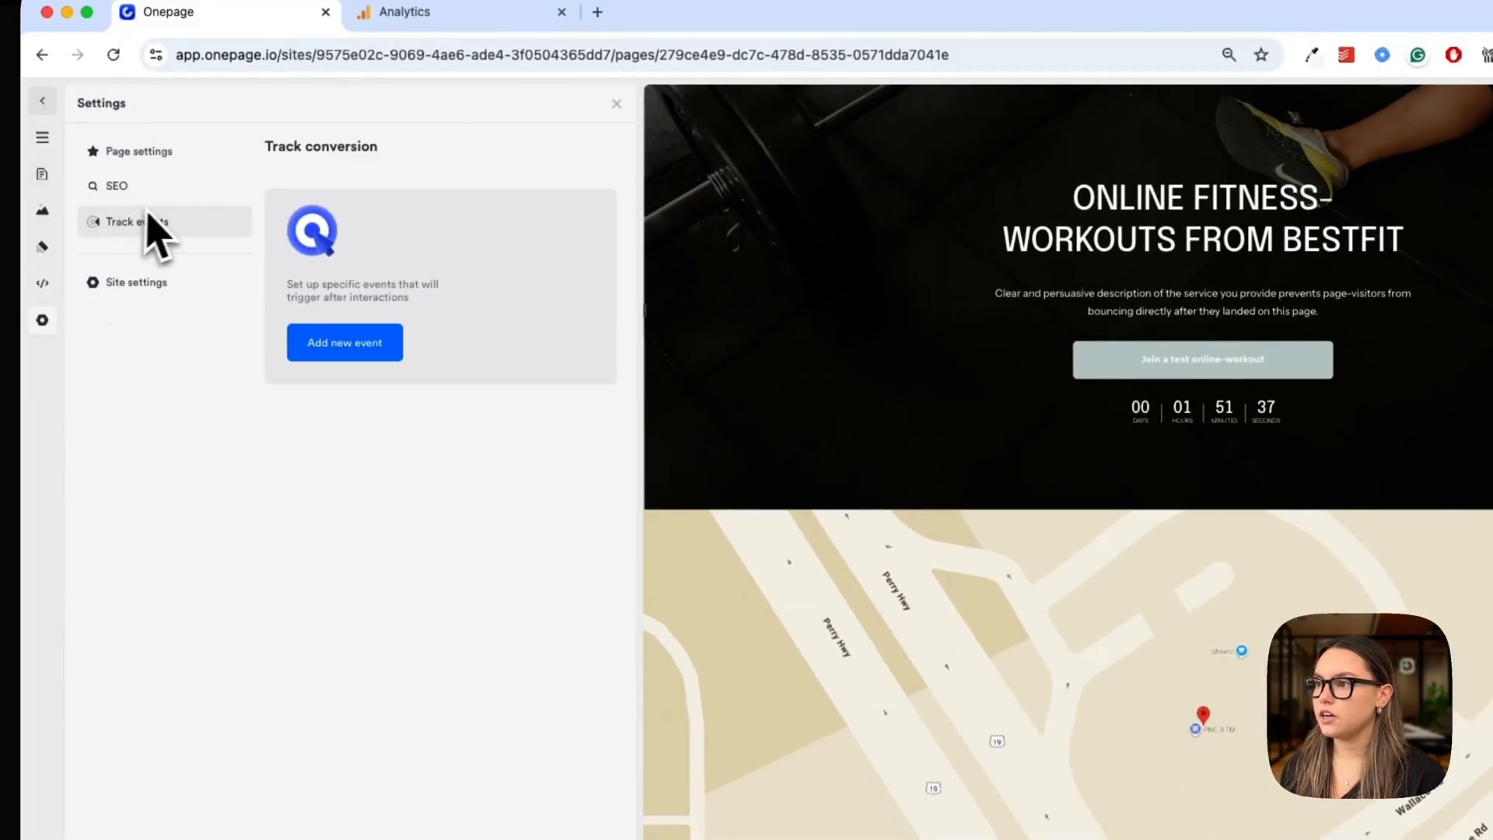
# Add a Google Tag pageview event named "Landing page view" to the page and save the changes
pyautogui.click(366, 342)
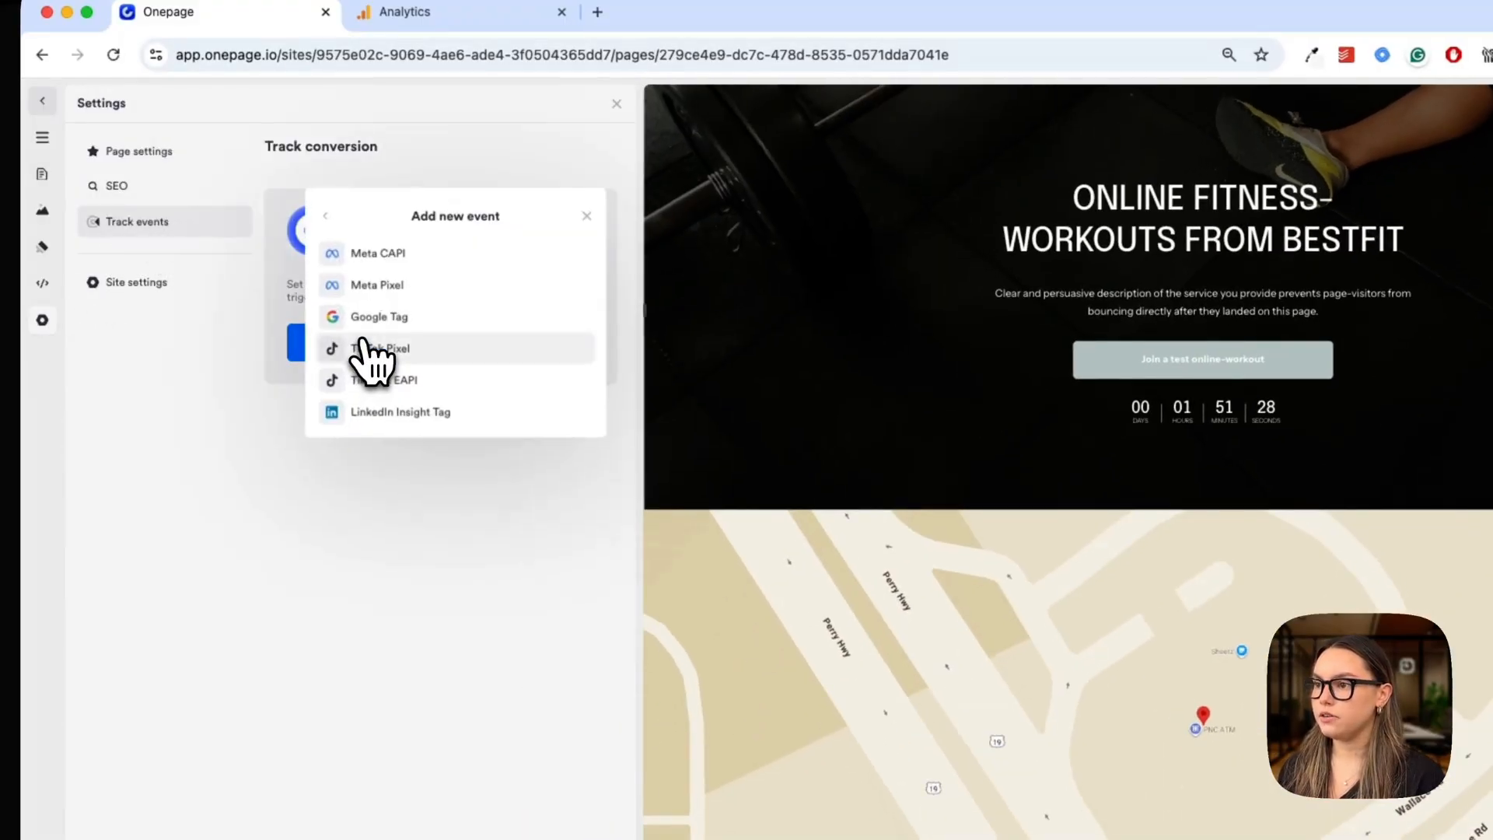
pyautogui.click(491, 315)
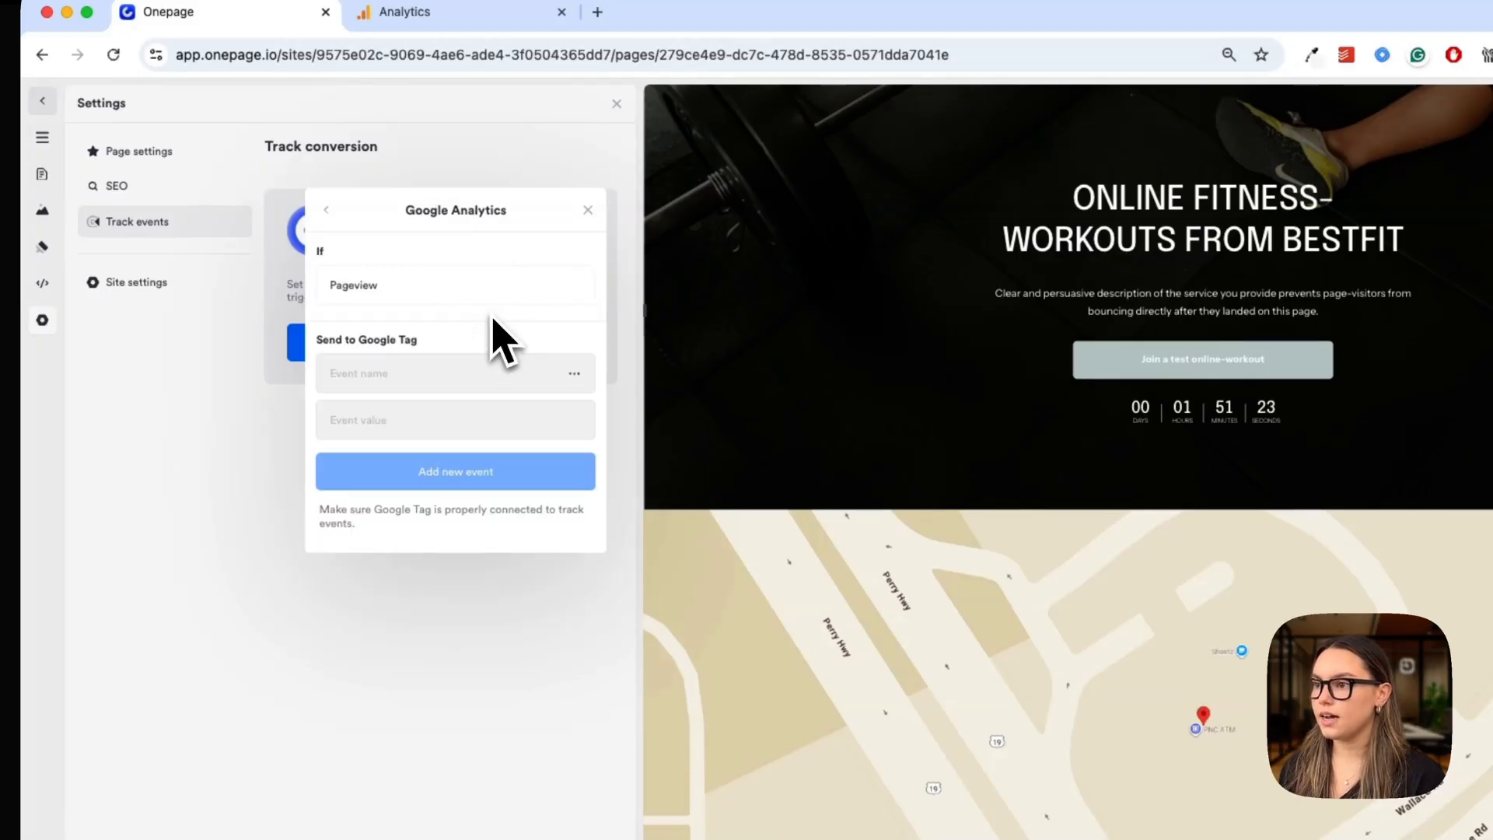
pyautogui.click(387, 386)
pyautogui.write('4')
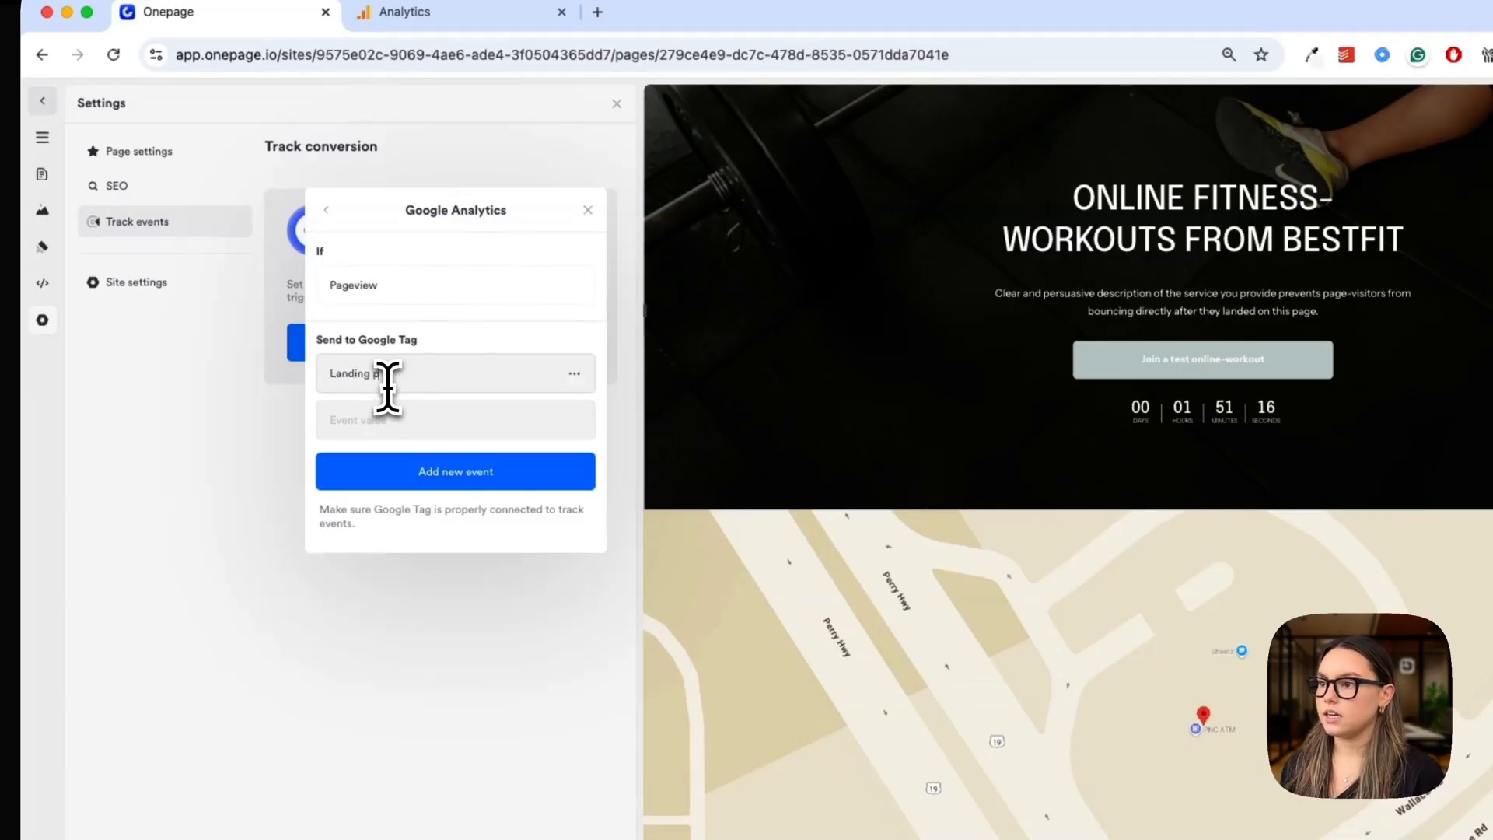
pyautogui.write('anding page view')
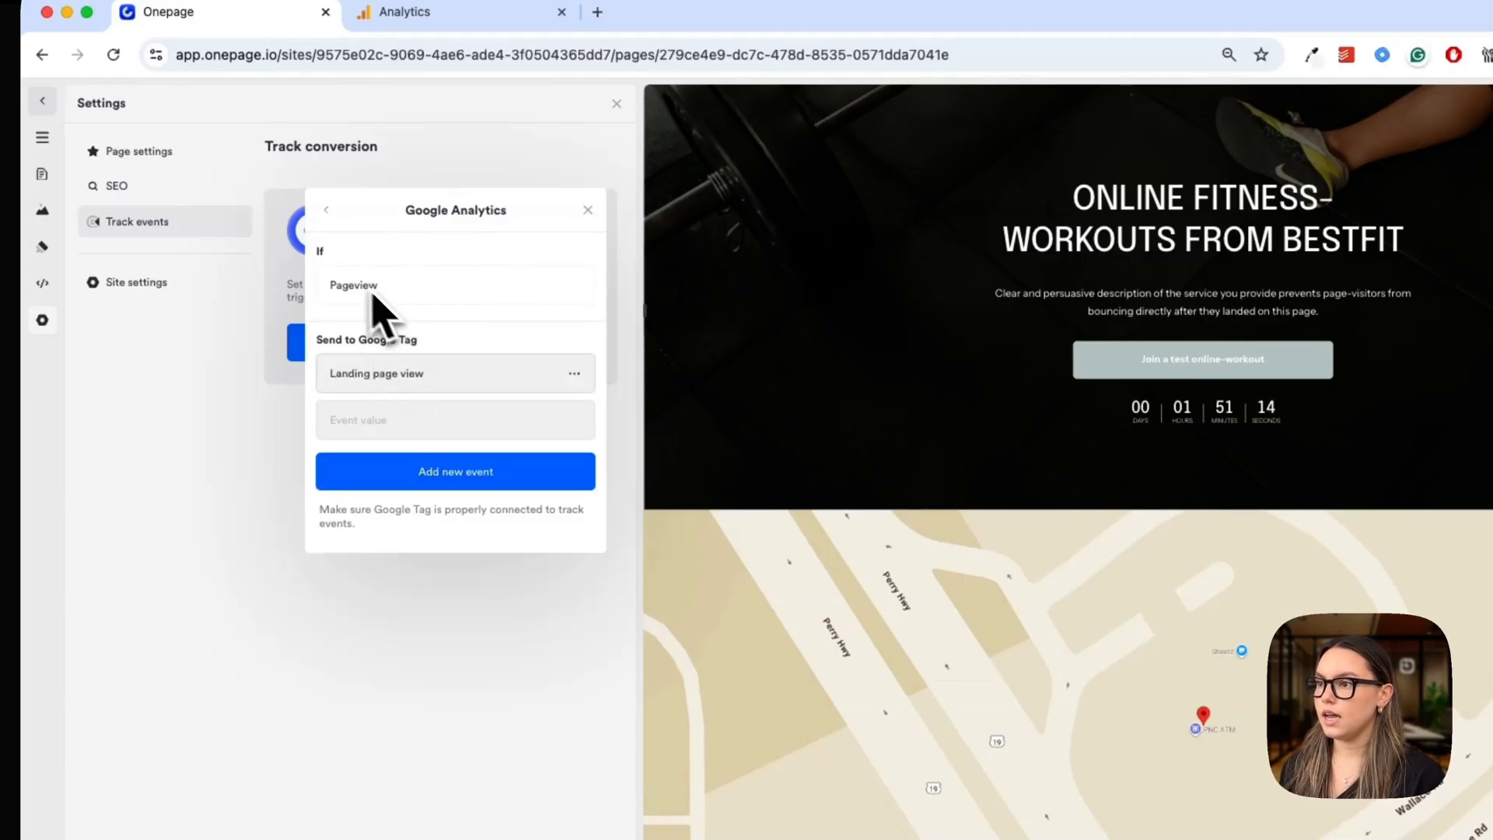
pyautogui.click(460, 471)
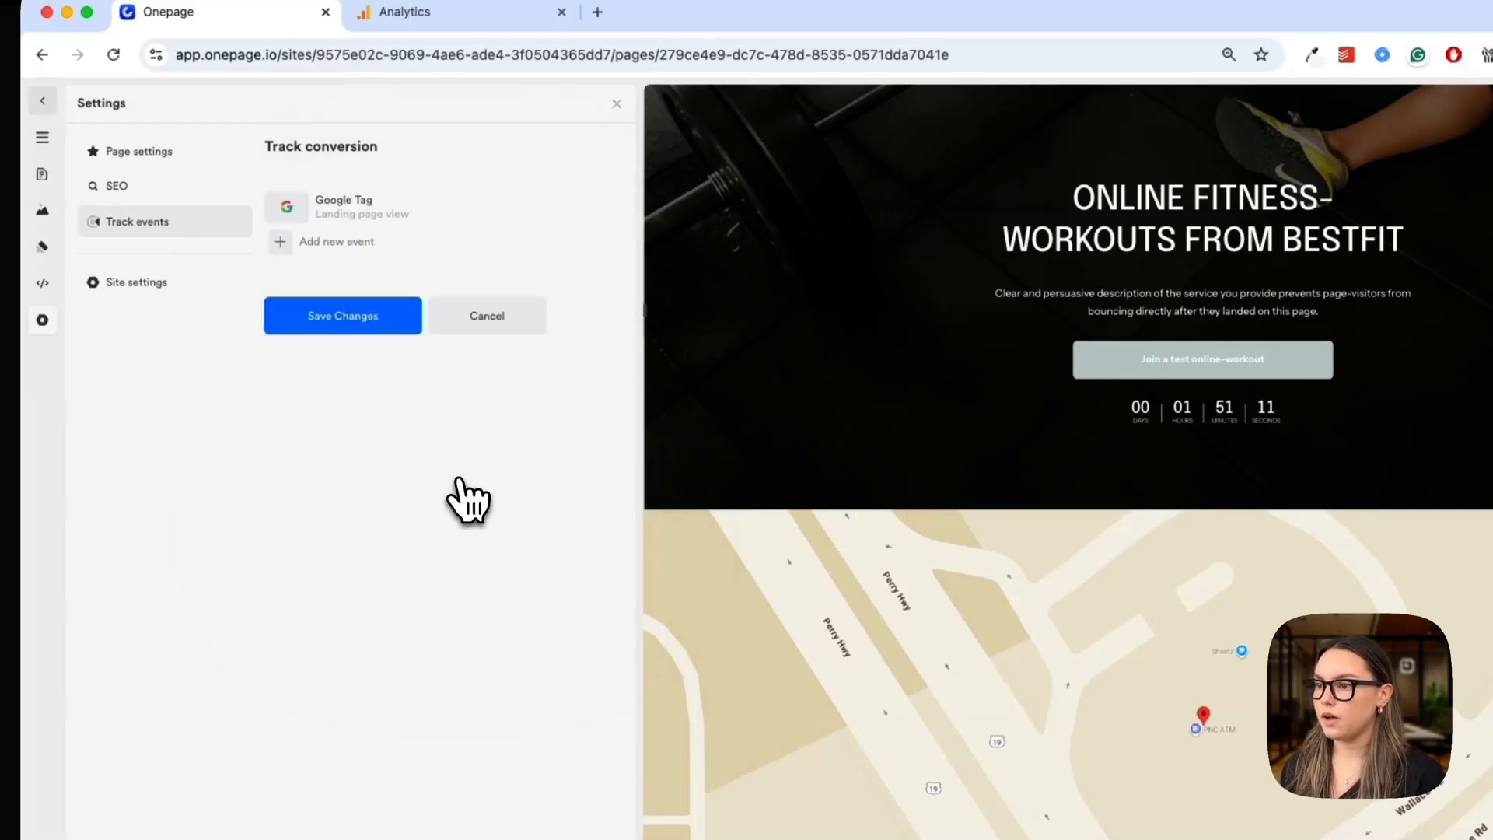
pyautogui.click(327, 315)
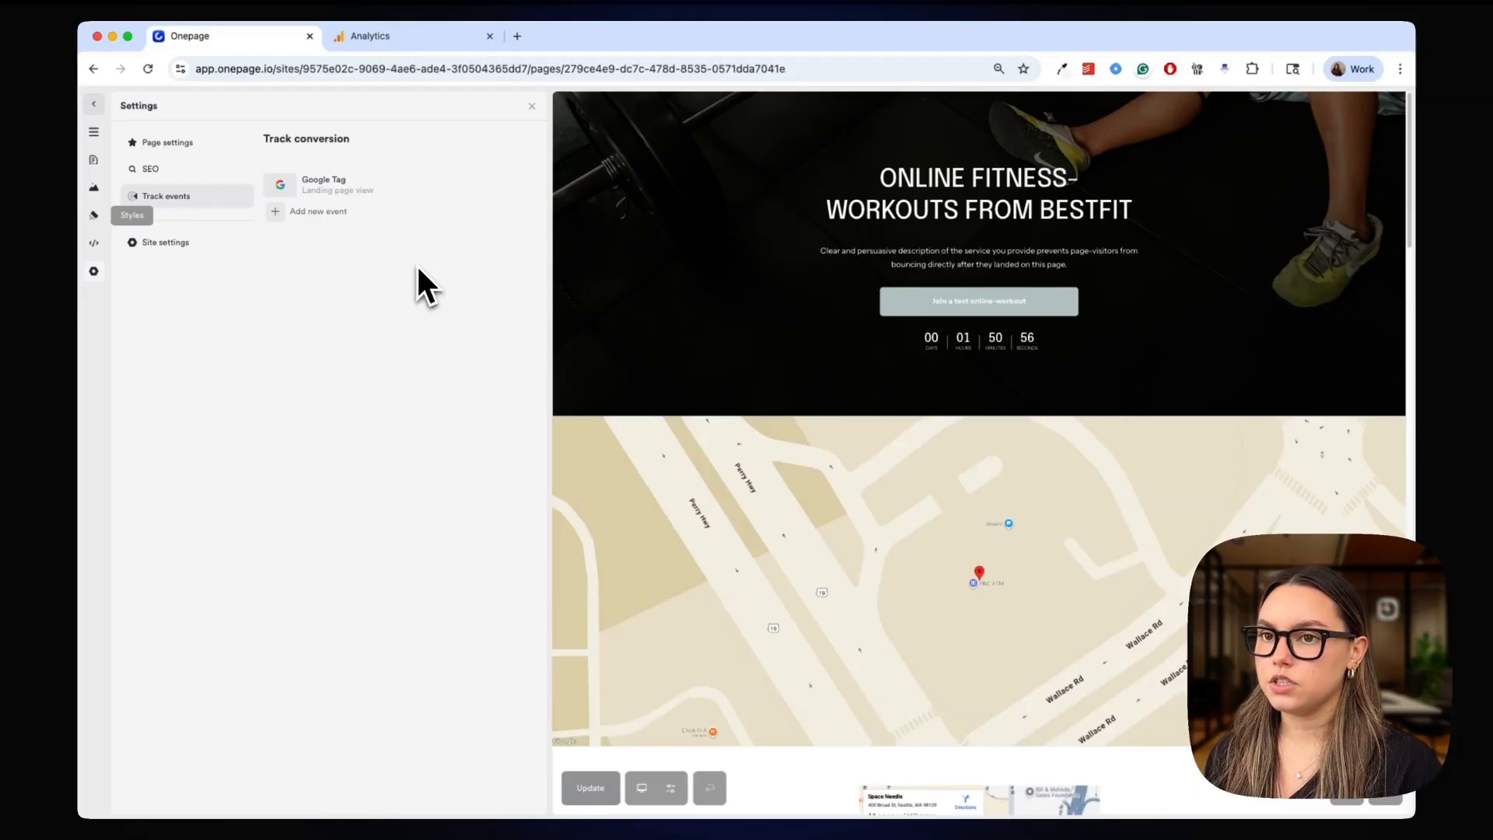
# Add a Google Tag click event named "Hero button click" to the "Join a test online-workout" button and update the page
pyautogui.click(531, 113)
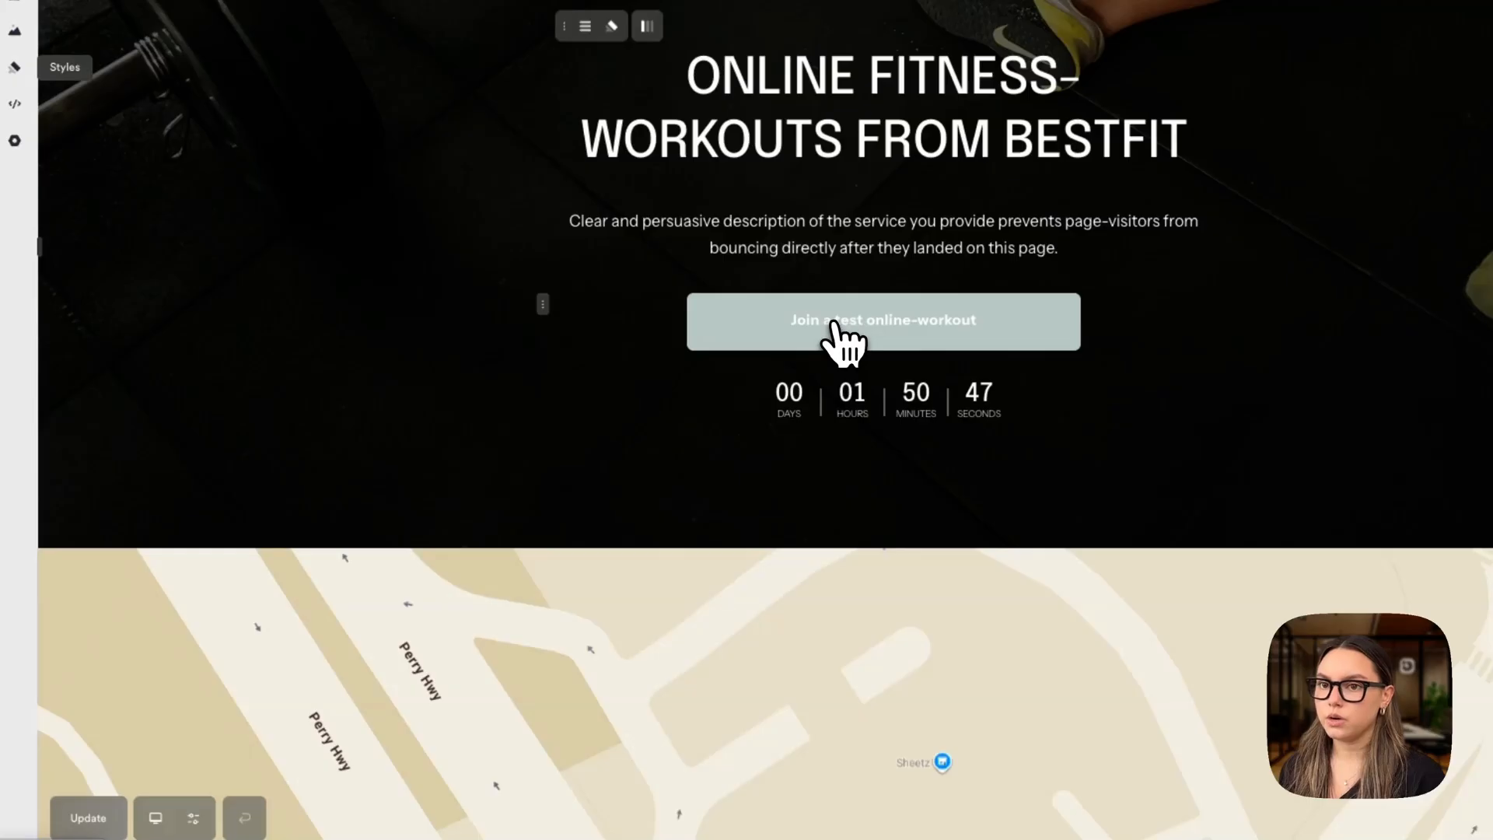
pyautogui.click(836, 325)
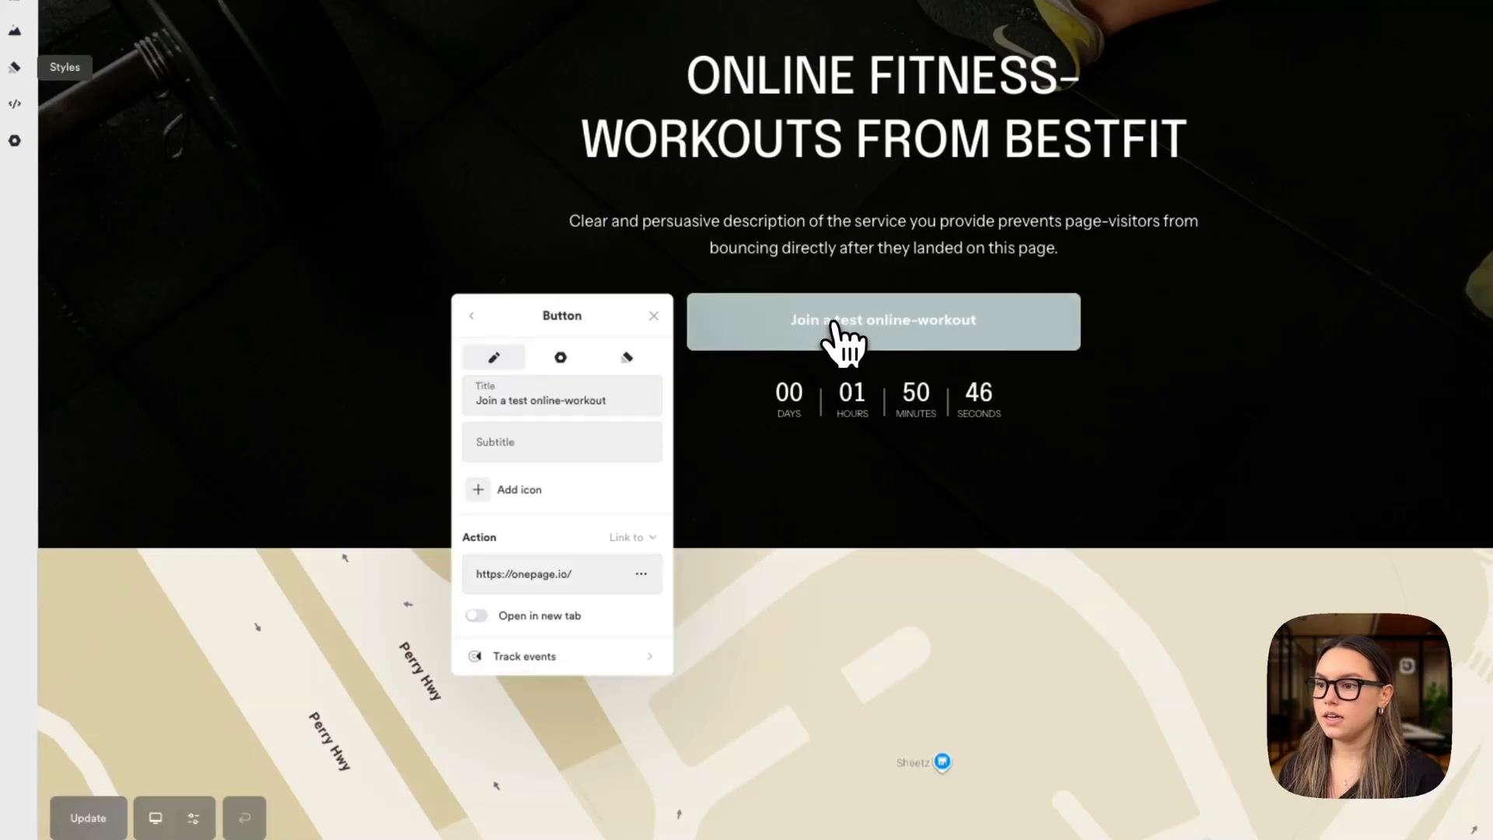
pyautogui.click(618, 655)
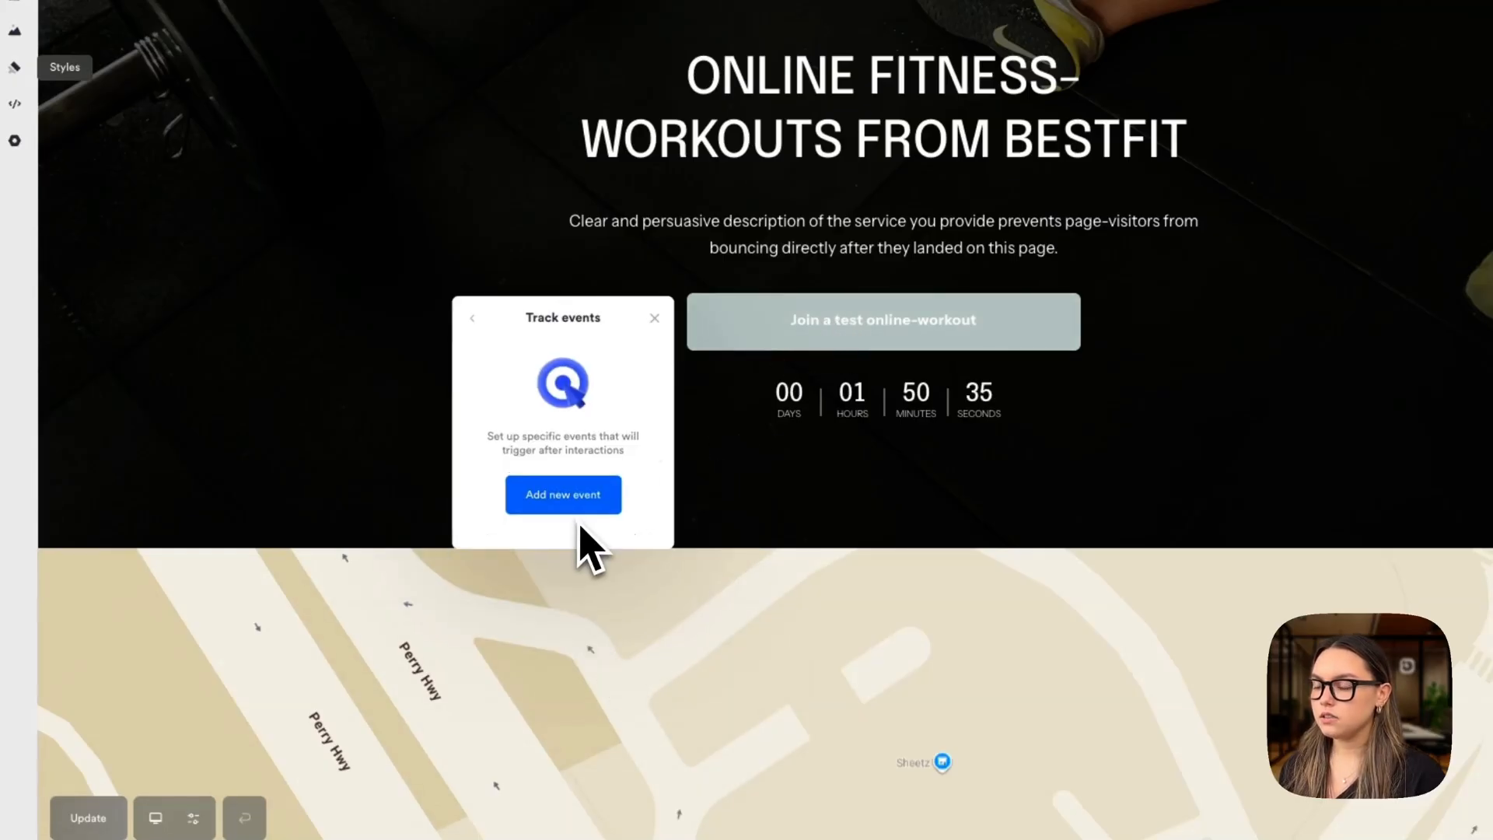
pyautogui.click(574, 503)
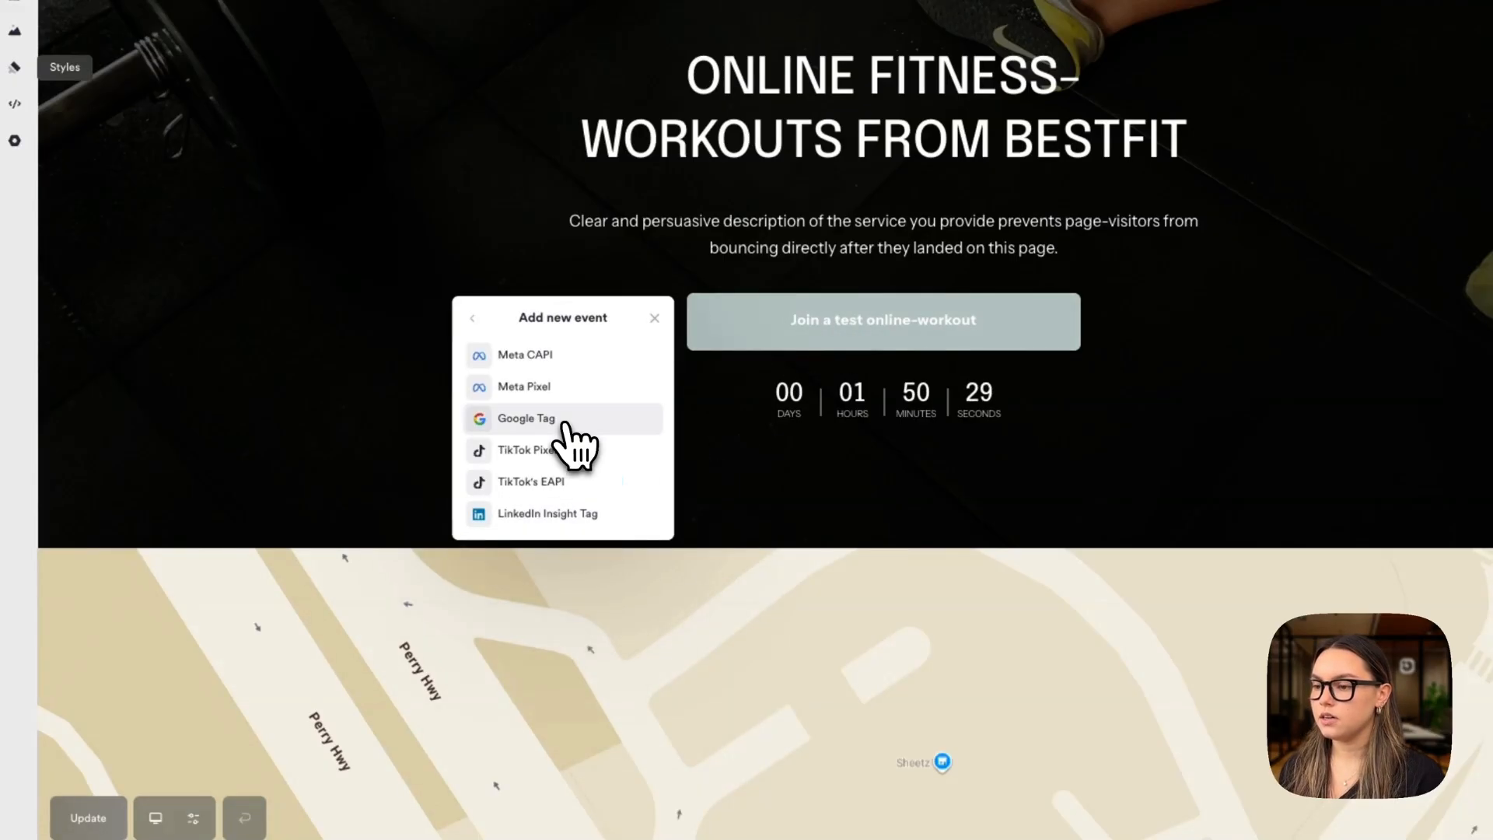
pyautogui.click(566, 424)
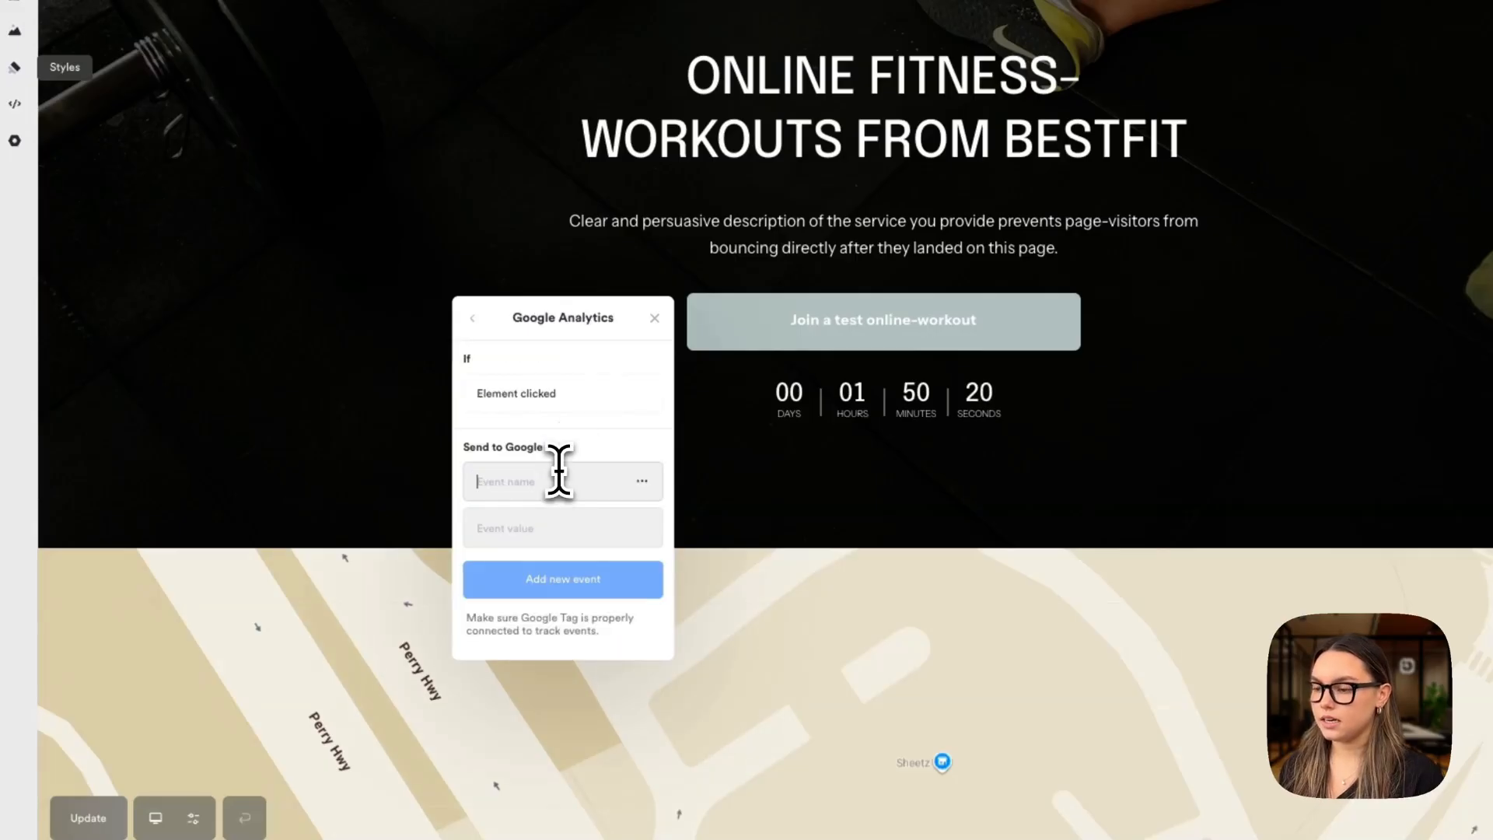
pyautogui.click(559, 471)
pyautogui.write('Hero button click')
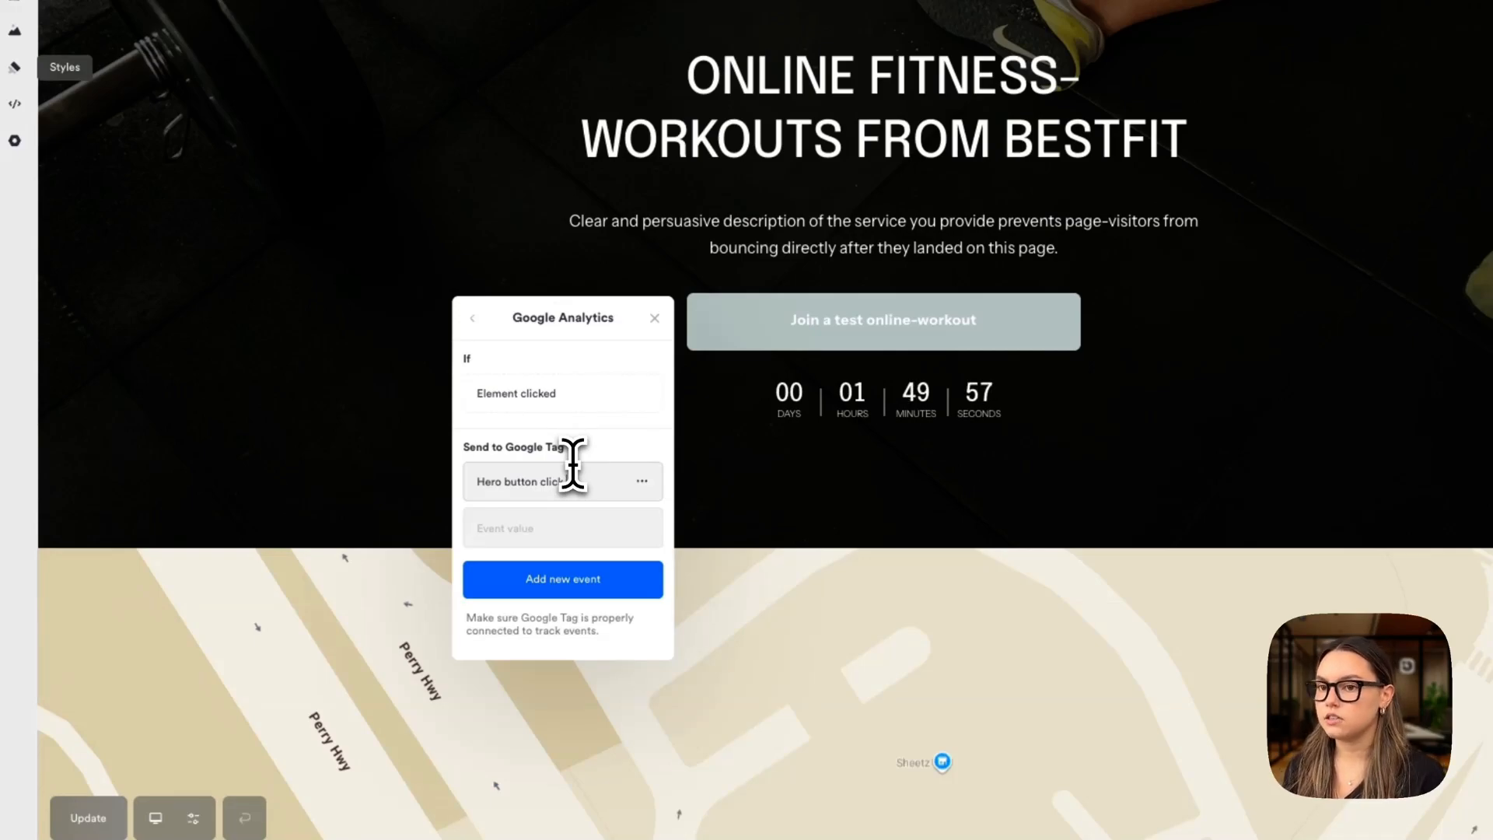
pyautogui.click(584, 581)
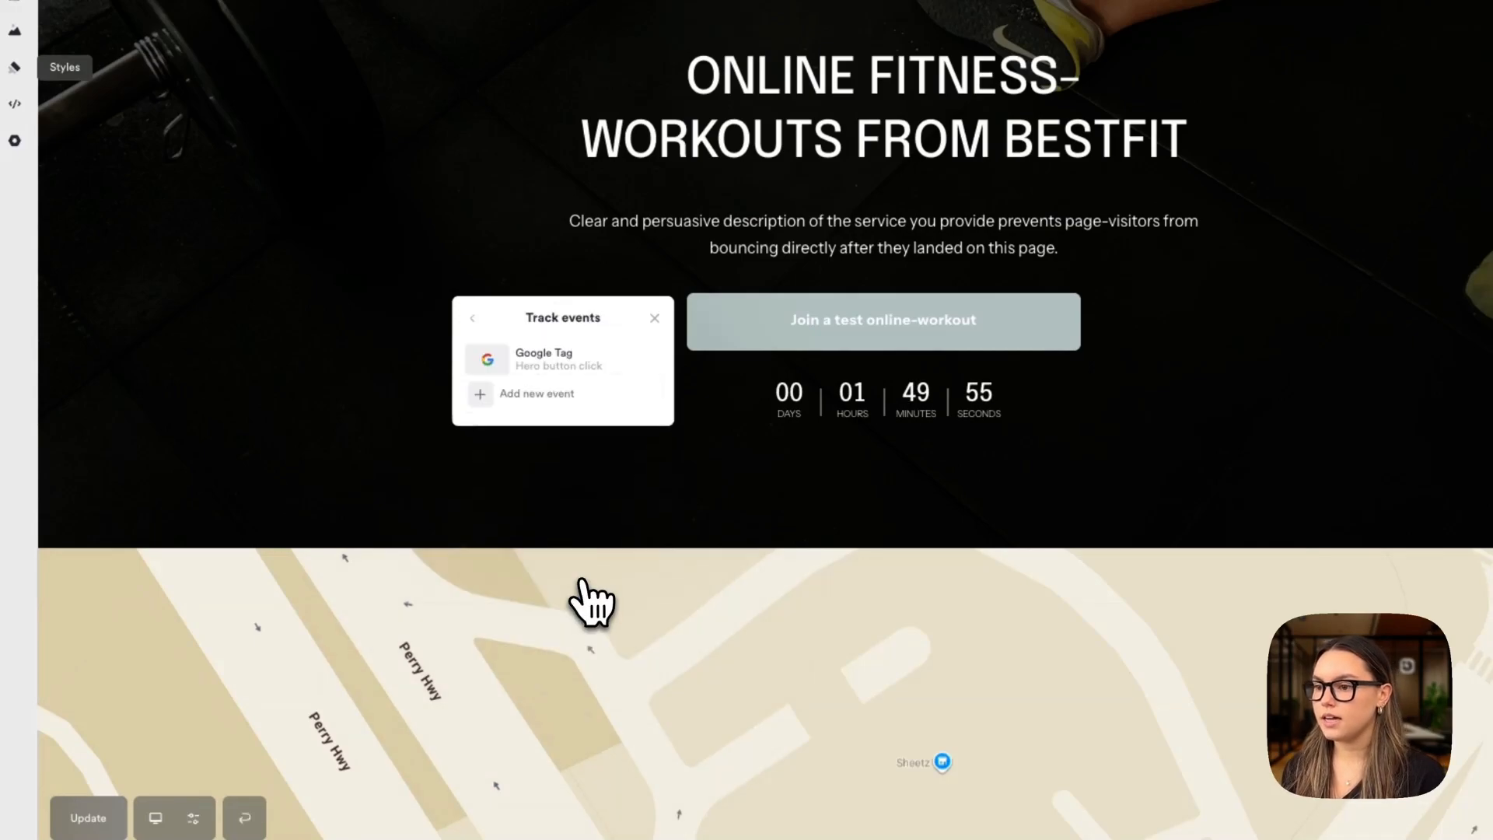
pyautogui.click(655, 318)
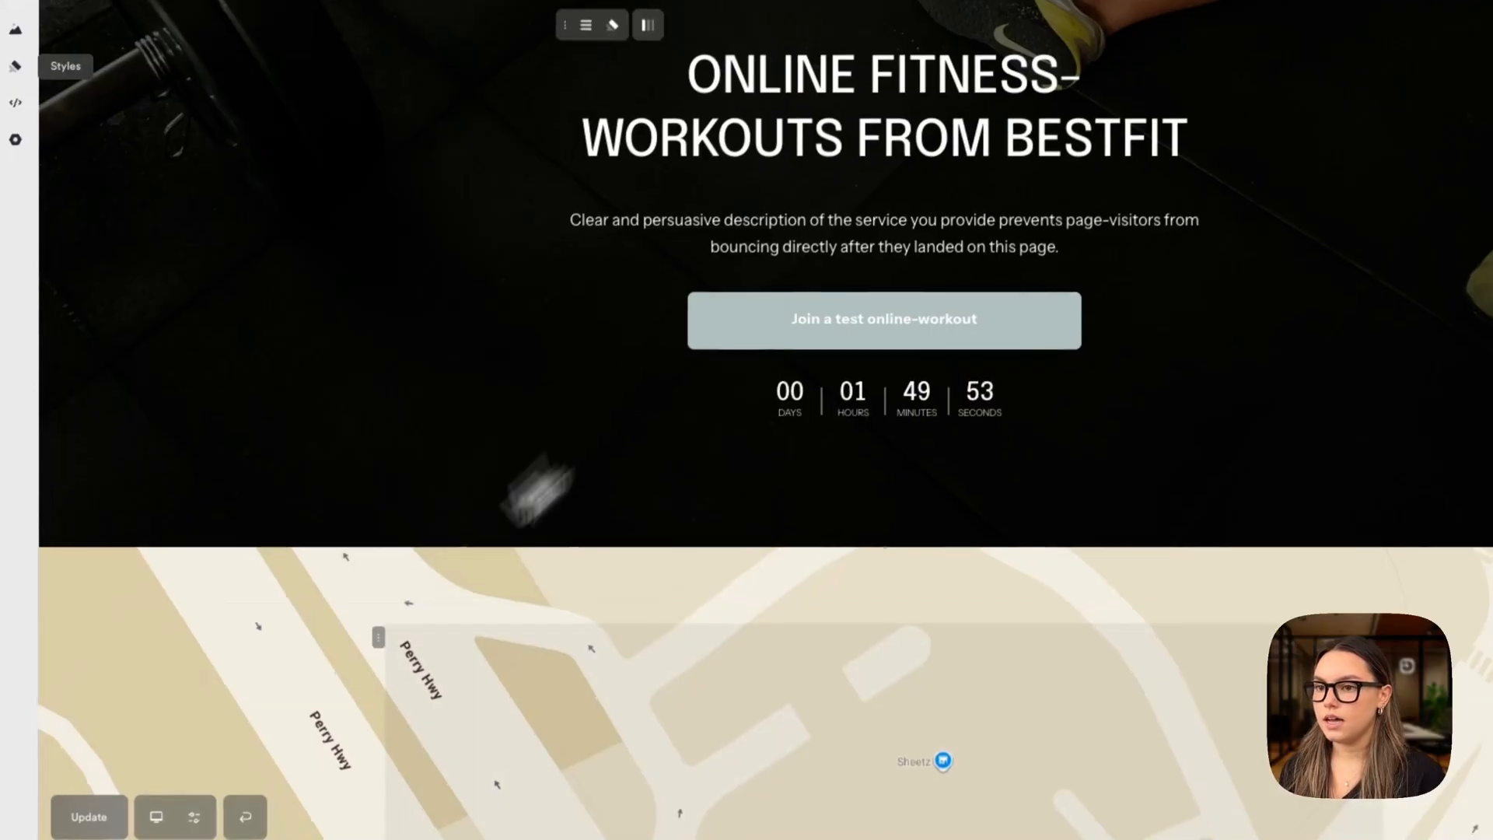
pyautogui.click(153, 791)
pyautogui.click(181, 704)
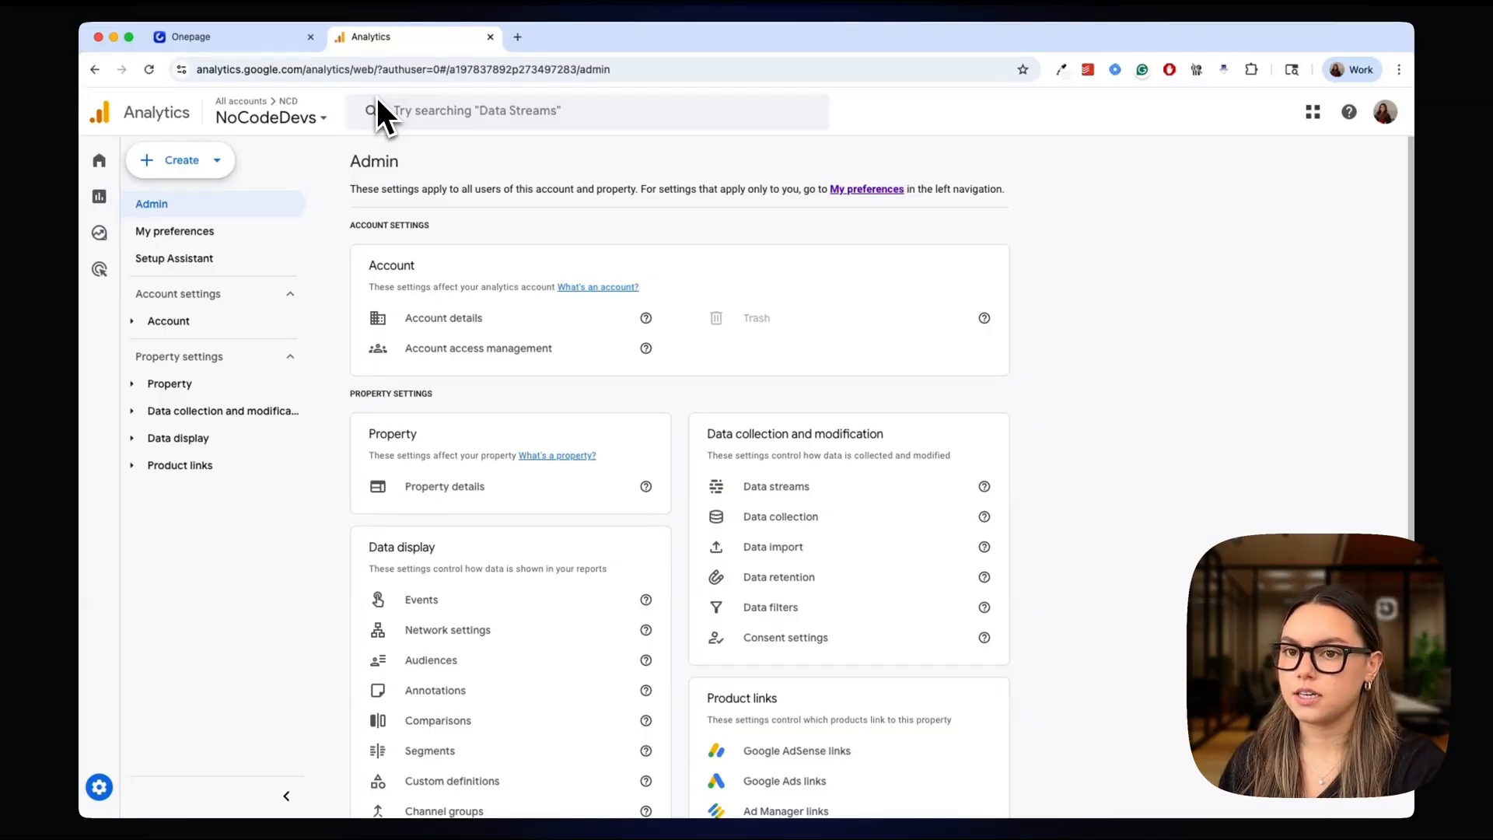
# Start a new Google Analytics account named "one-page-training.com" with the default data sharing settings and continue to property creation
pyautogui.click(174, 160)
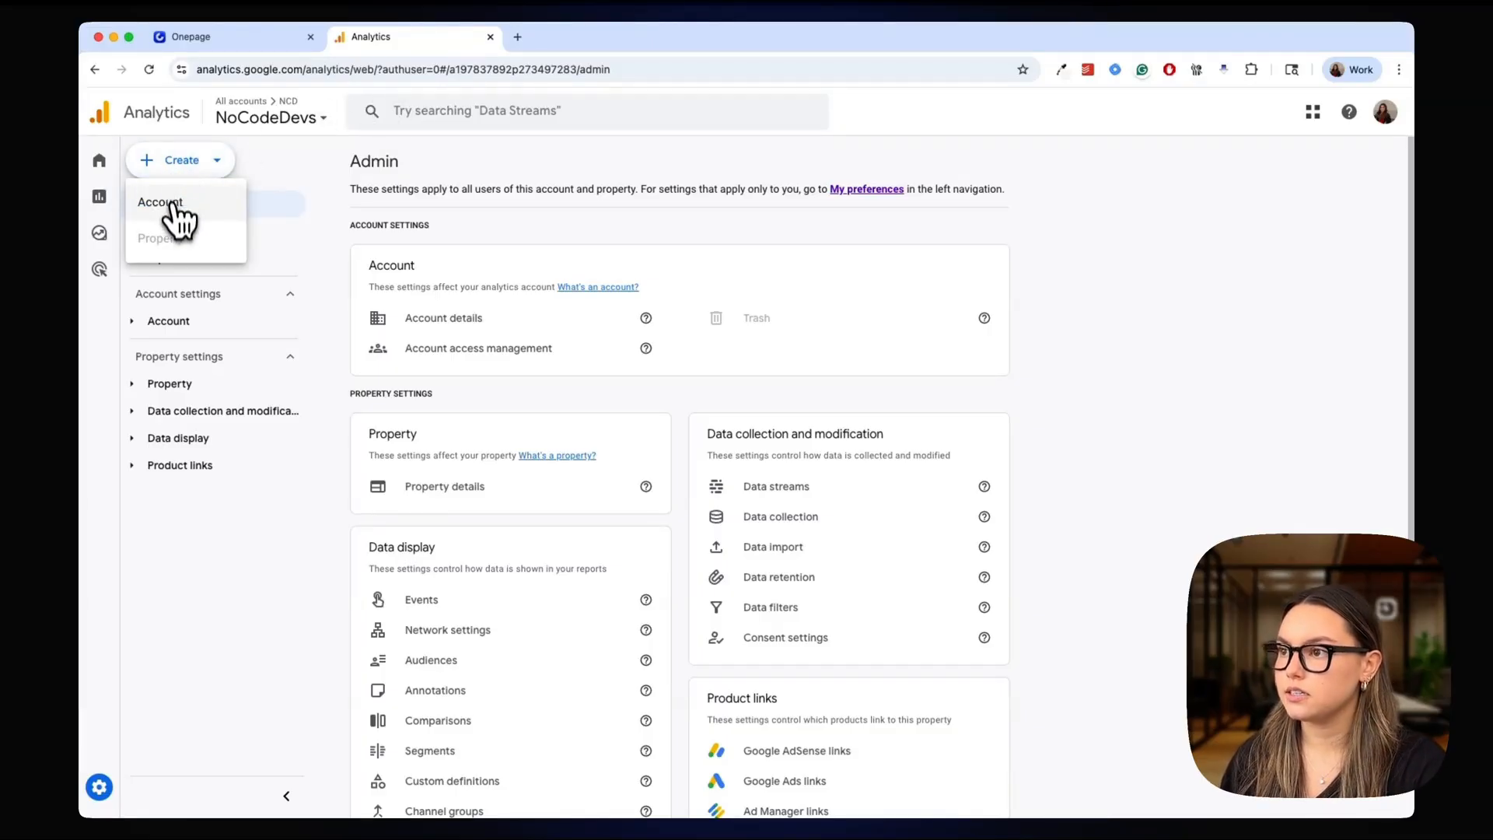
pyautogui.click(173, 203)
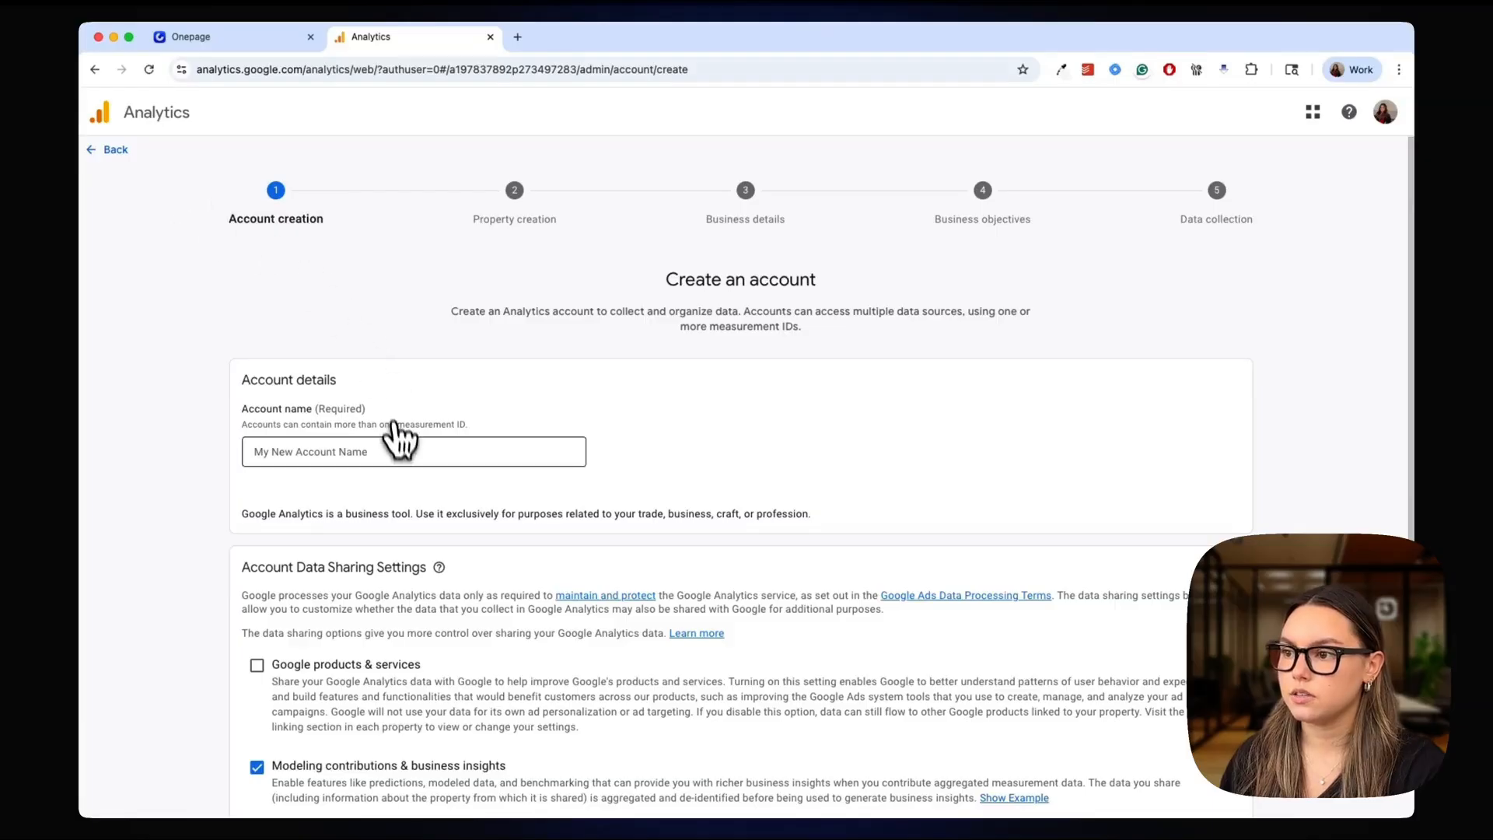
pyautogui.click(397, 453)
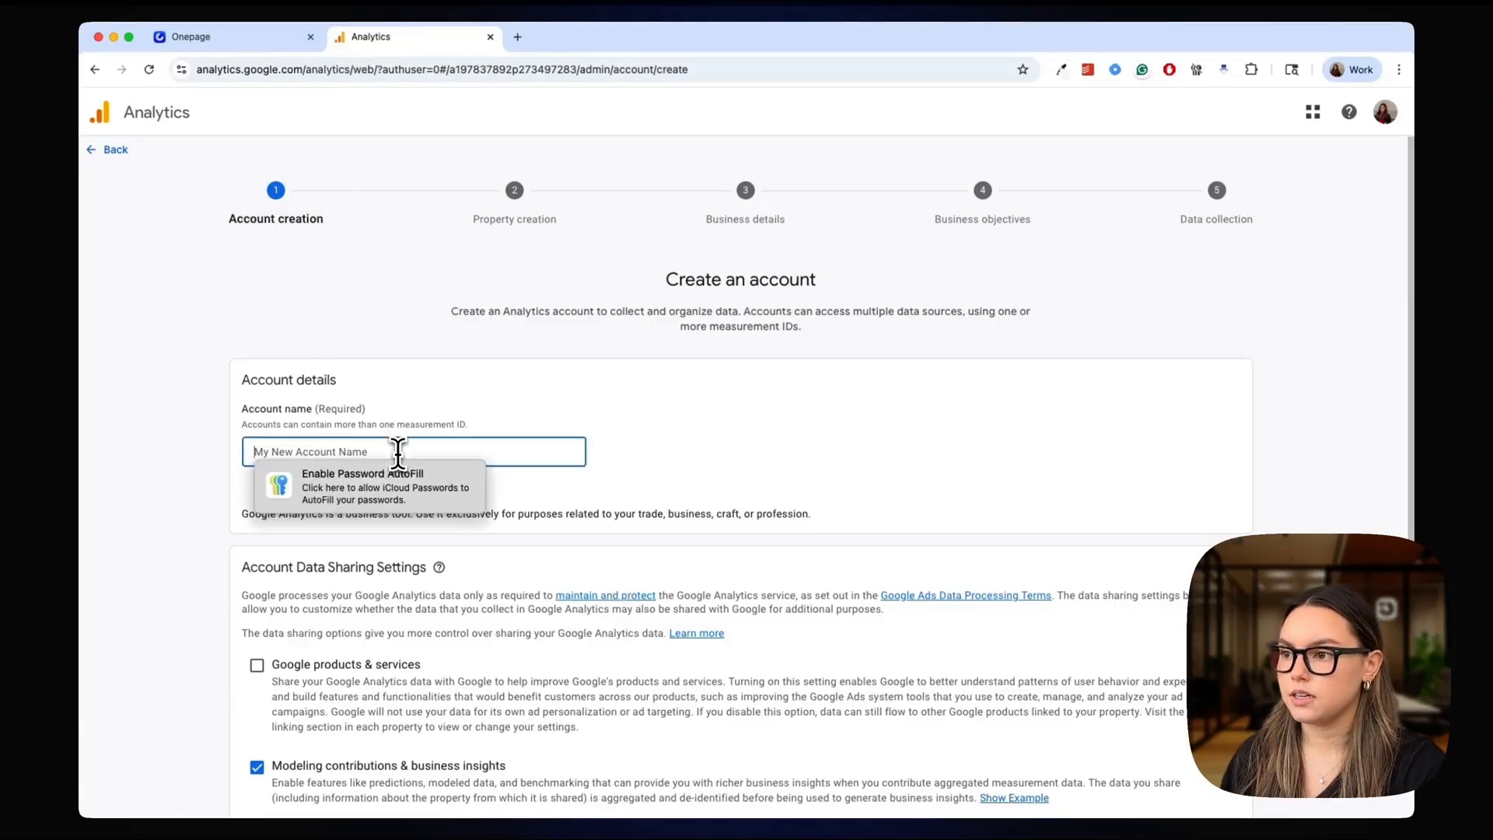
pyautogui.write('one-page-training.com')
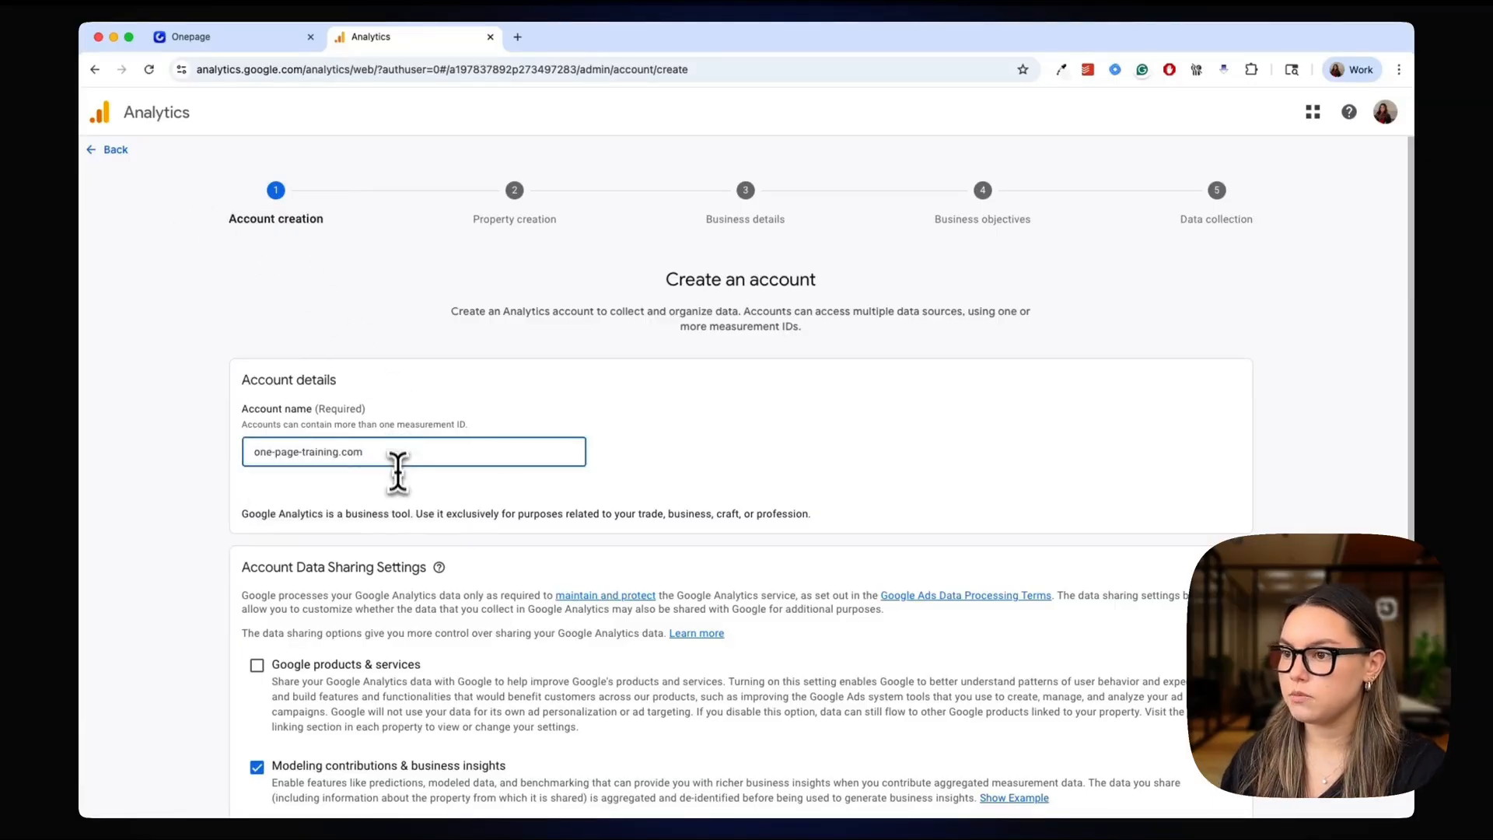
pyautogui.click(398, 489)
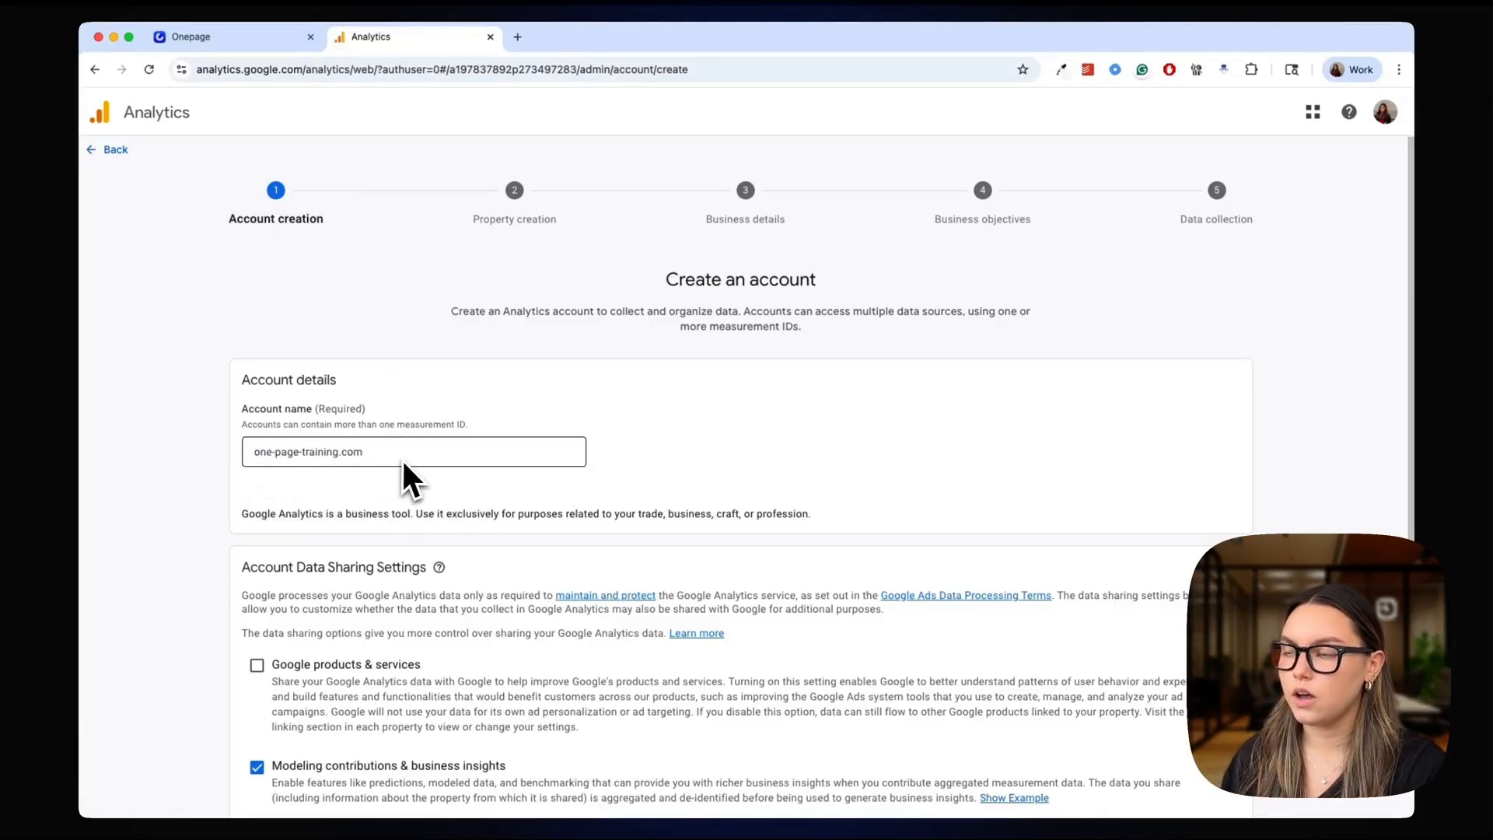
pyautogui.scroll(-4, 403, 463)
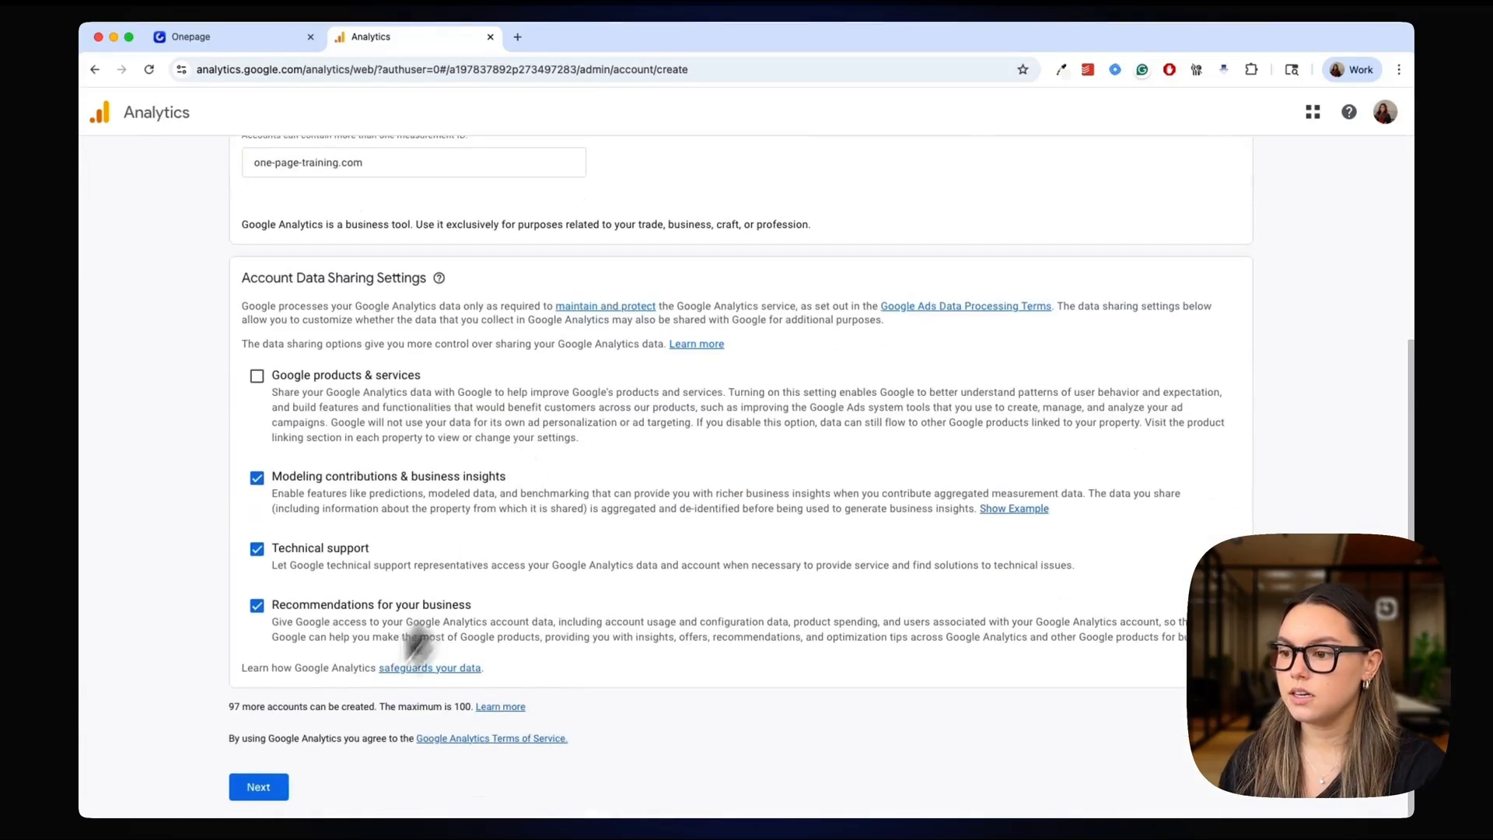
pyautogui.click(286, 785)
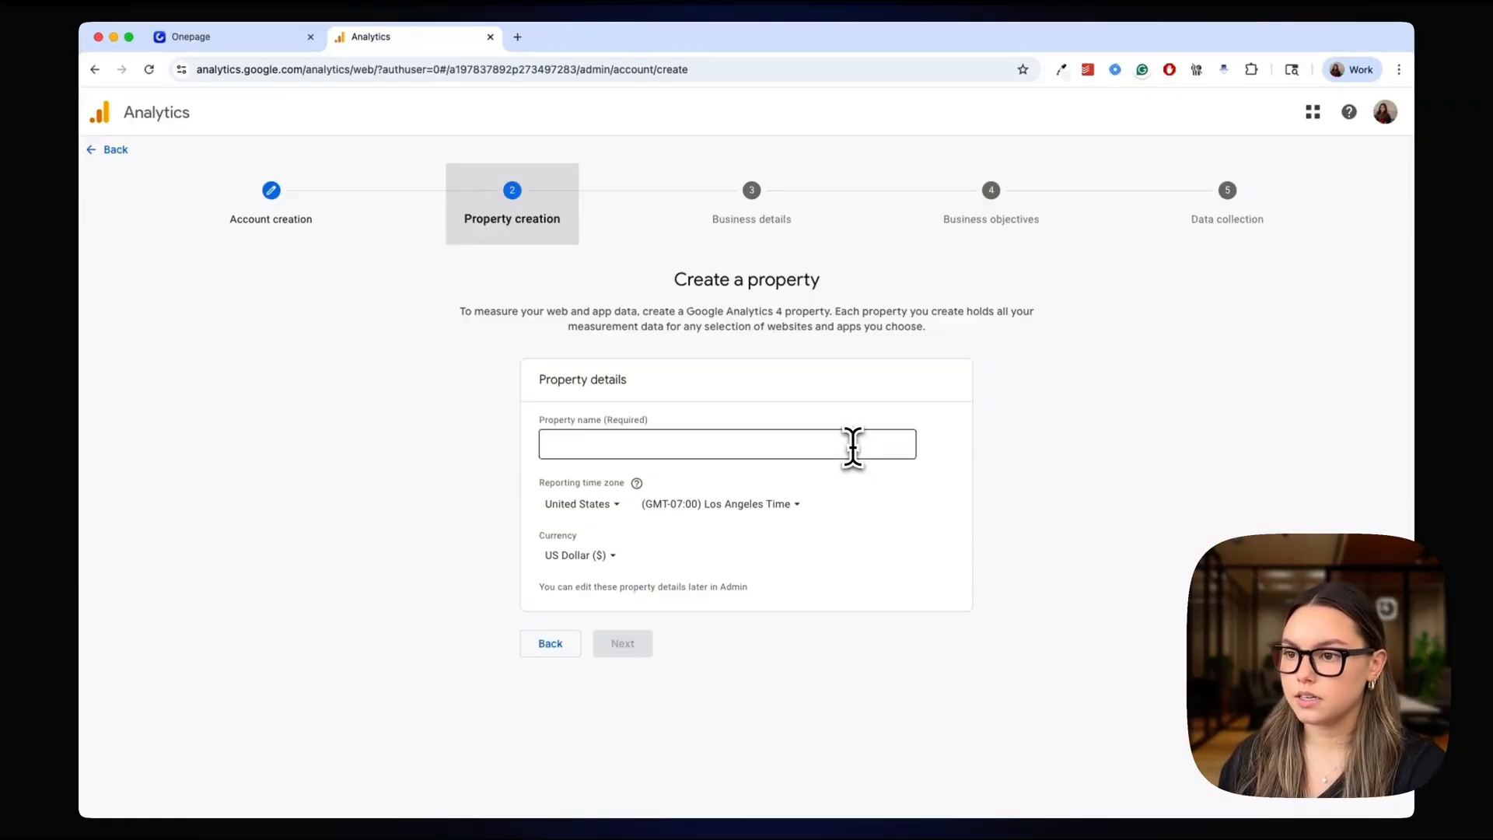
# Name the new property "one-page-training" and continue to the business details
pyautogui.click(853, 448)
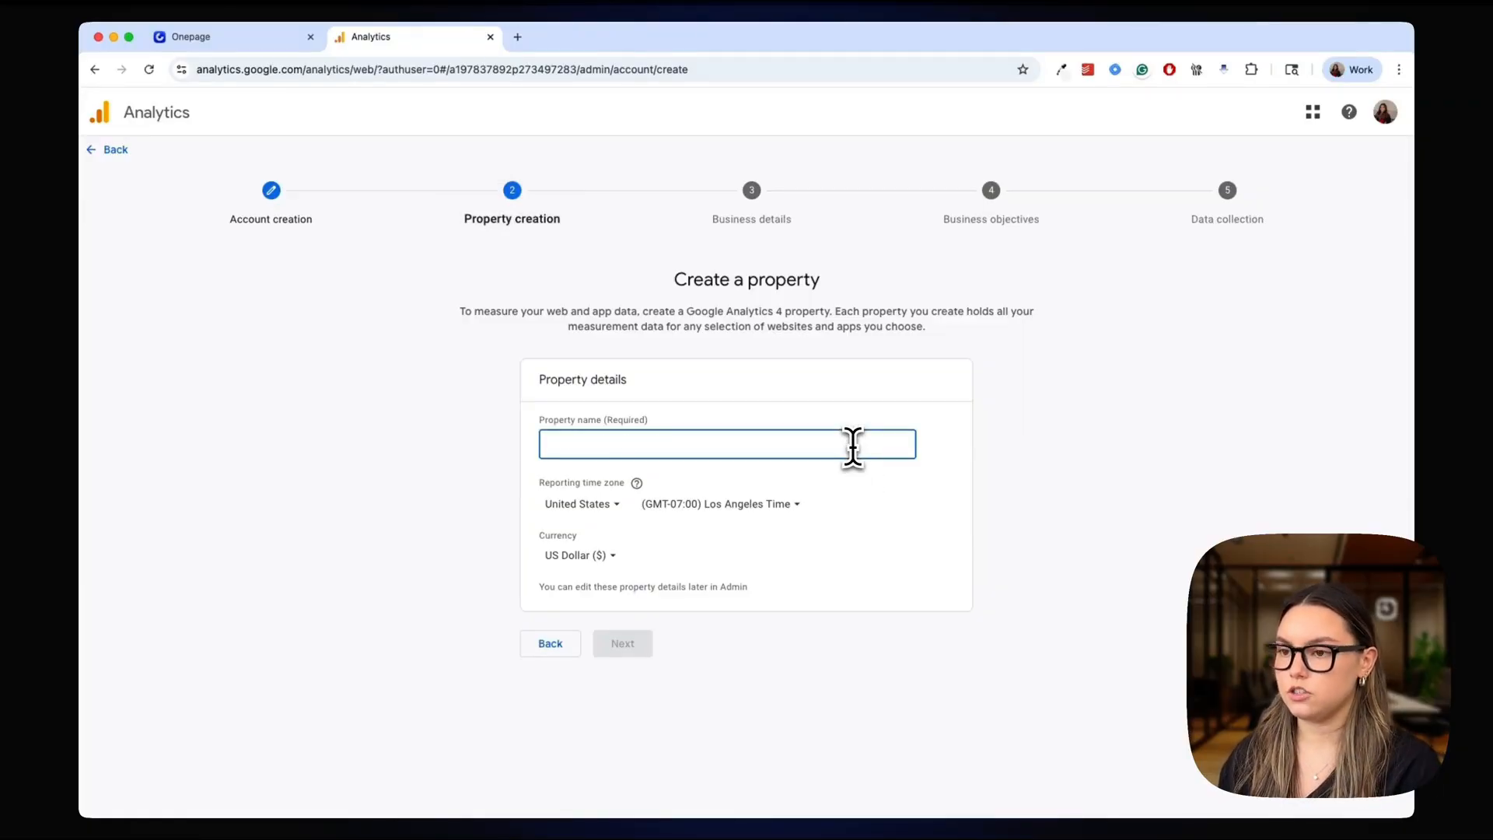
pyautogui.write('one-page-training.com')
pyautogui.moveTo(636, 444); pyautogui.dragTo(714, 445)
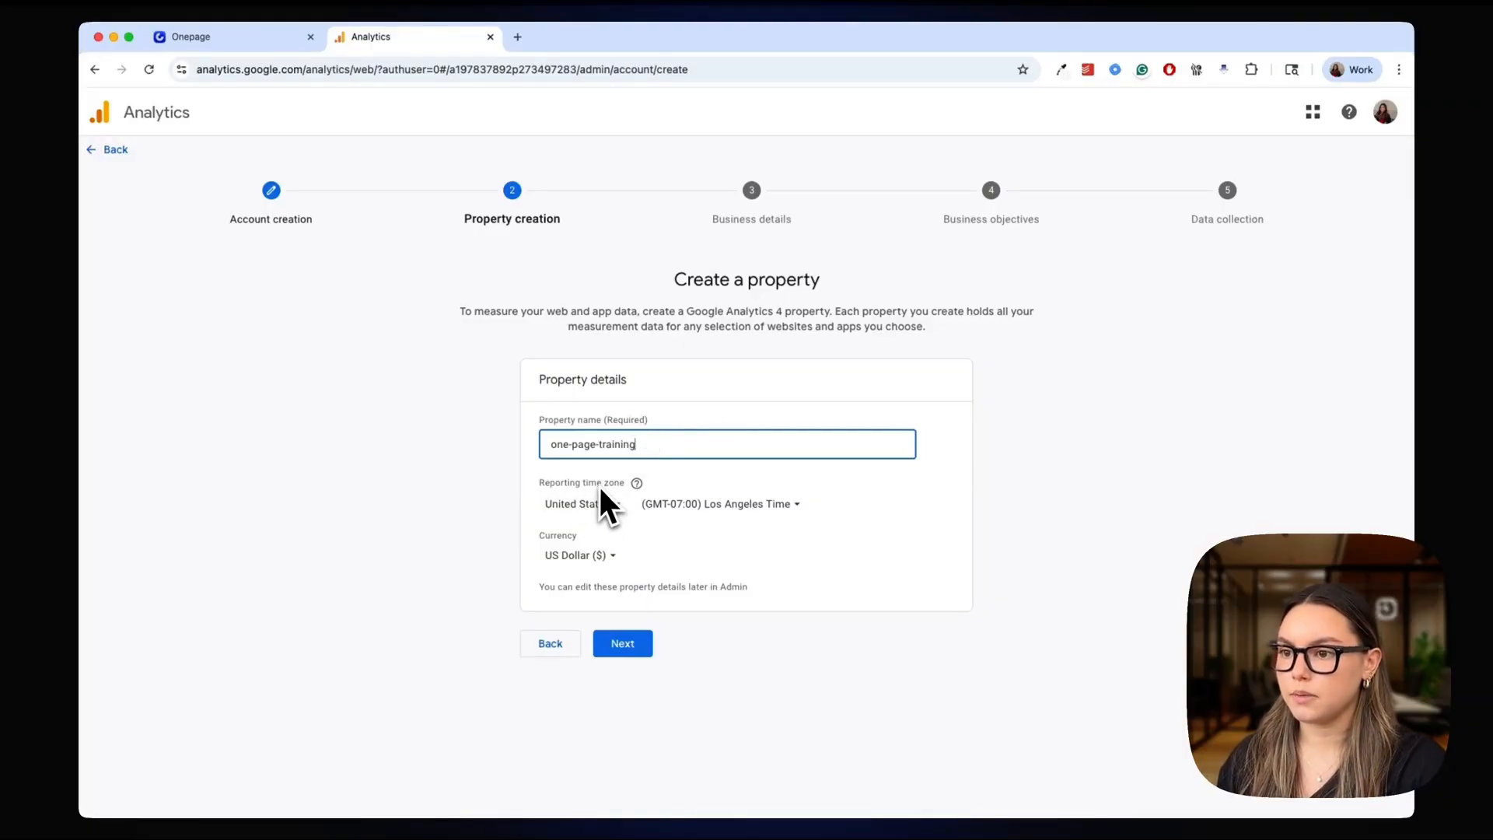
pyautogui.click(621, 650)
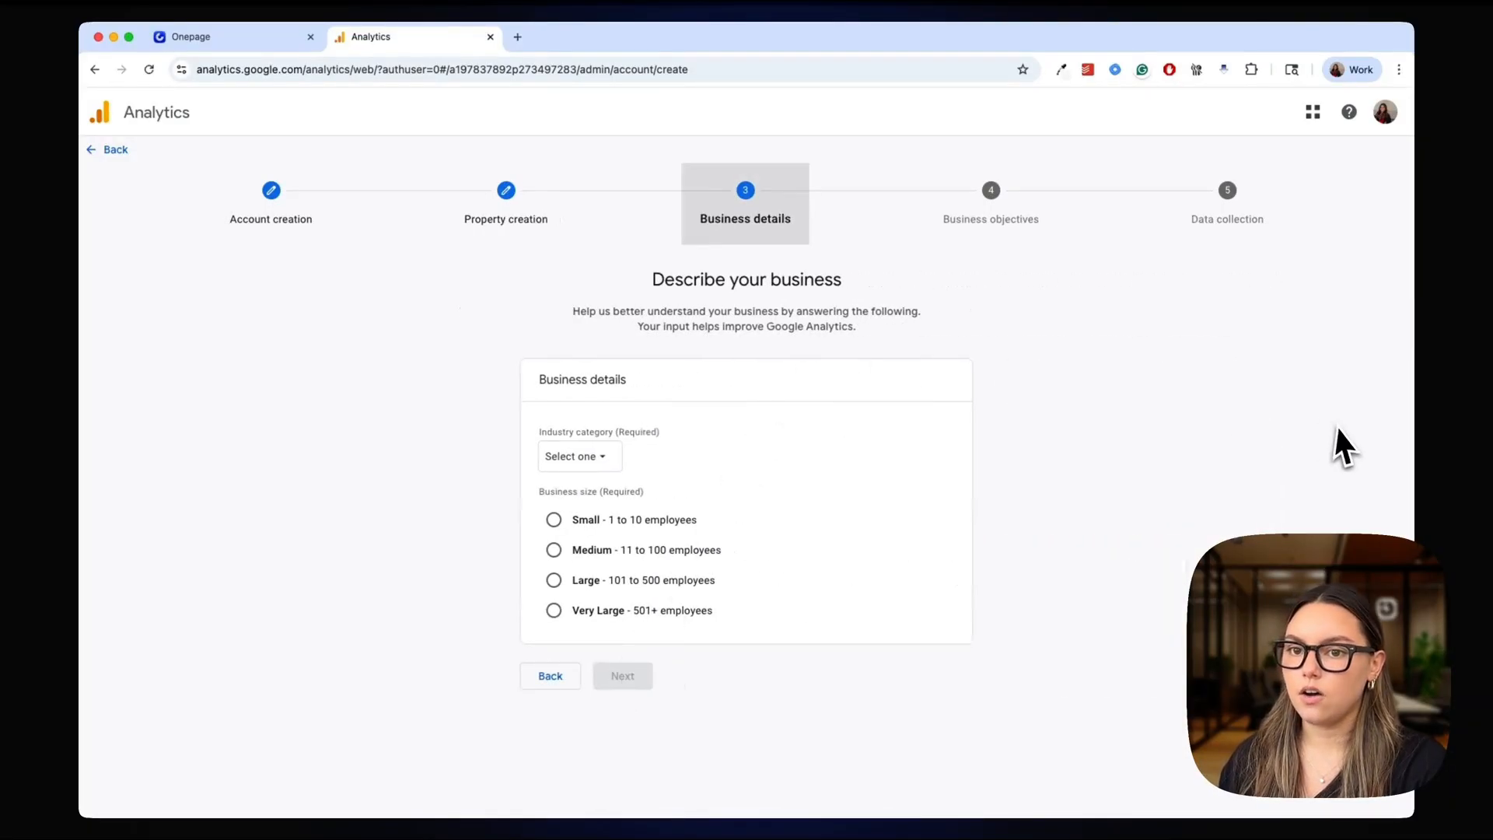
# Set the industry category to Finance and the business size to Small, and continue to the business objectives
pyautogui.click(592, 459)
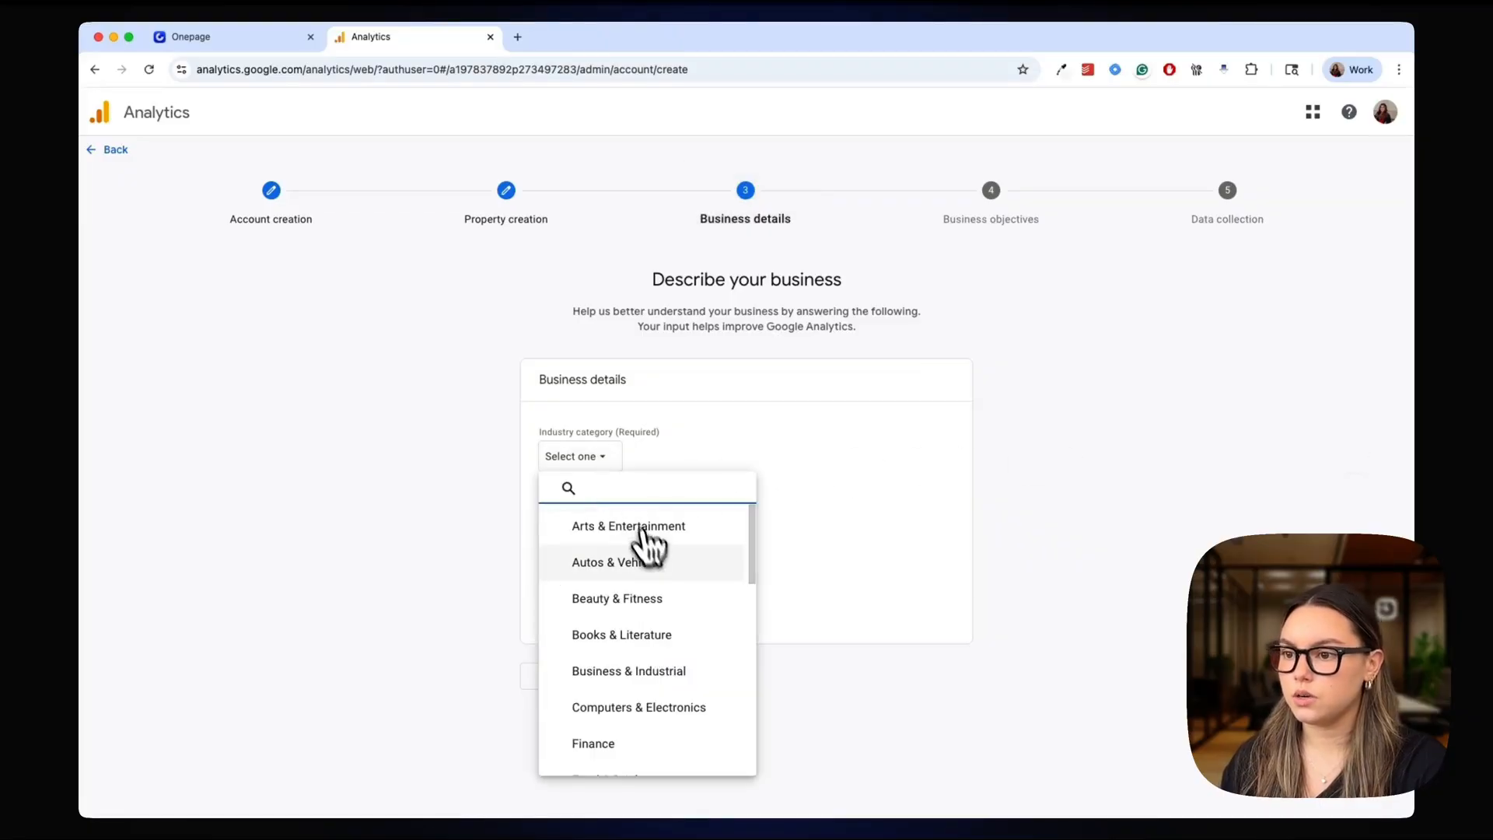
pyautogui.click(653, 748)
pyautogui.click(608, 553)
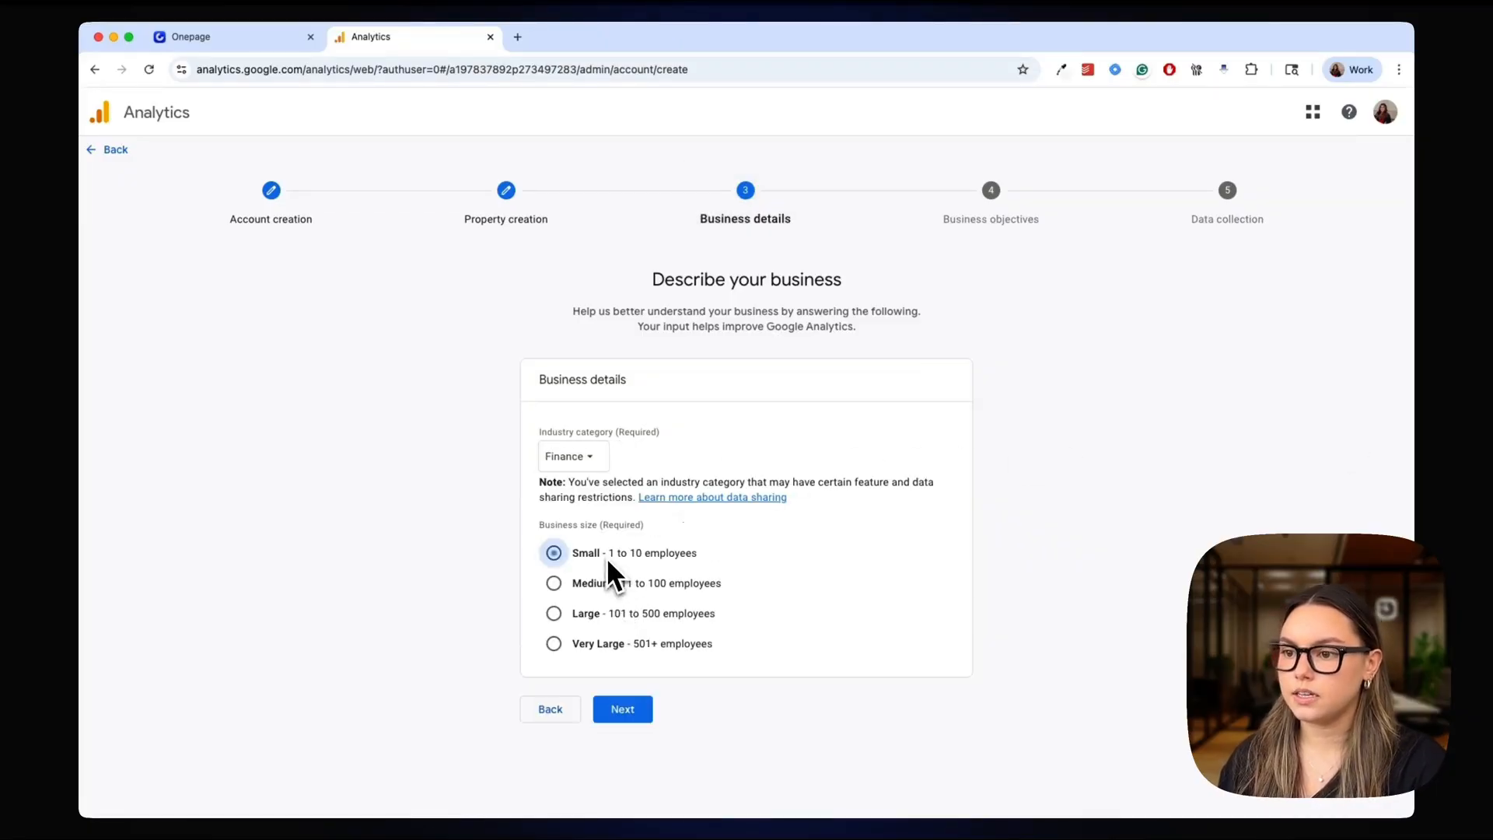
pyautogui.click(645, 707)
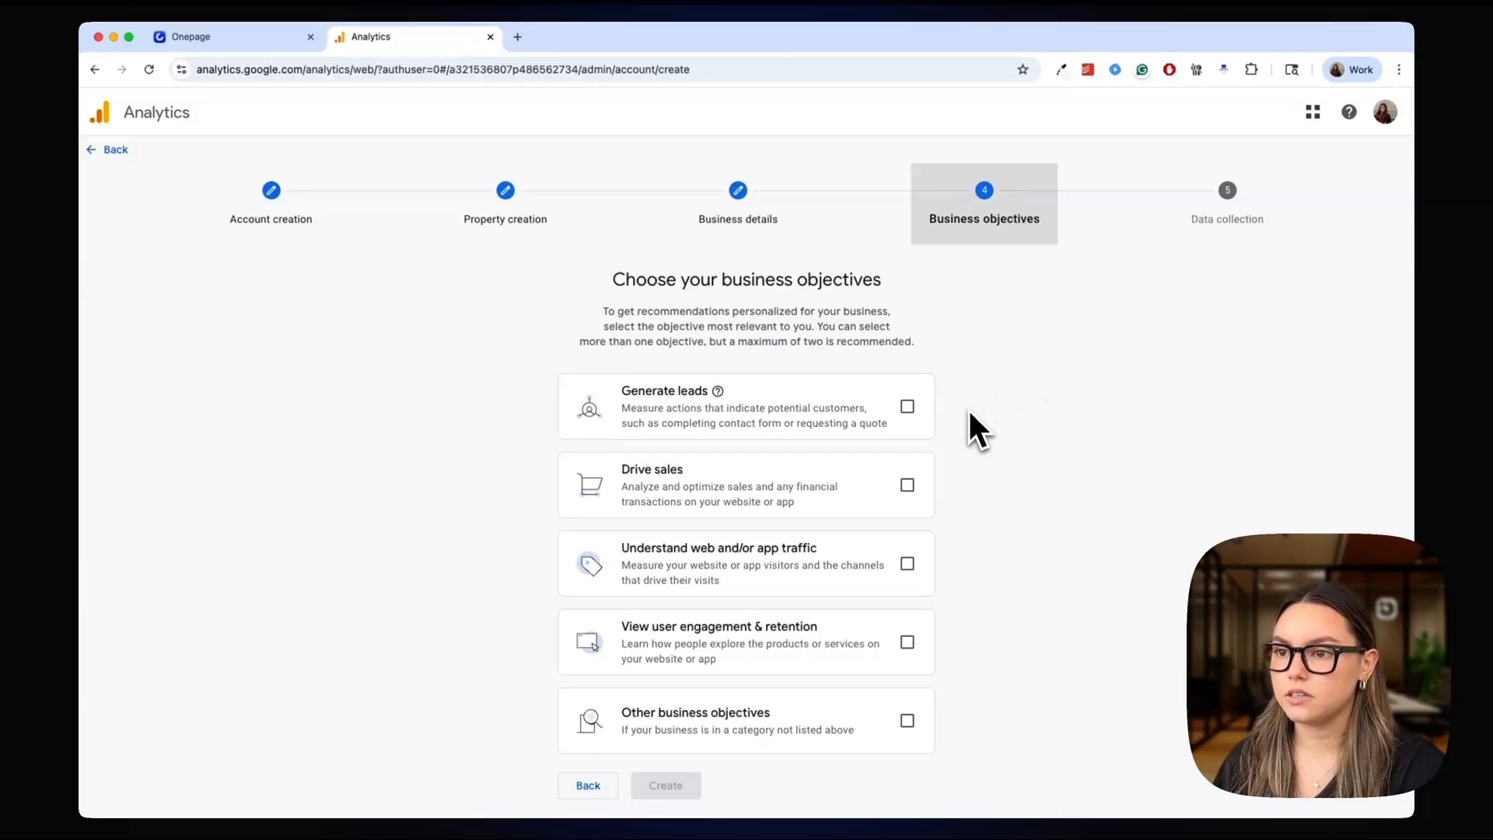
# Create the account with the objectives Generate leads and View user engagement & retention, accepting the terms of service and data processing terms
pyautogui.click(908, 406)
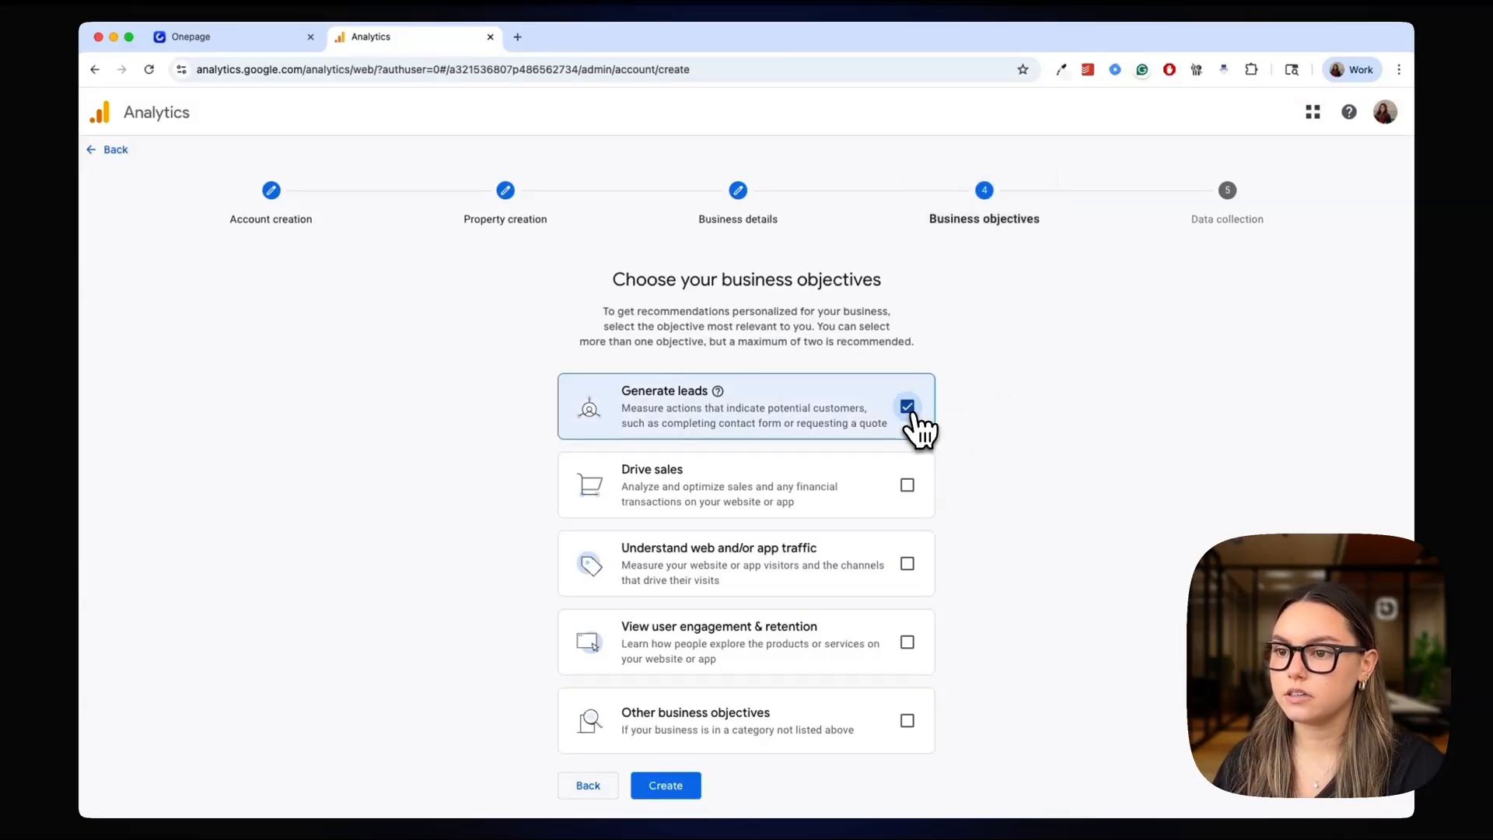
pyautogui.click(905, 642)
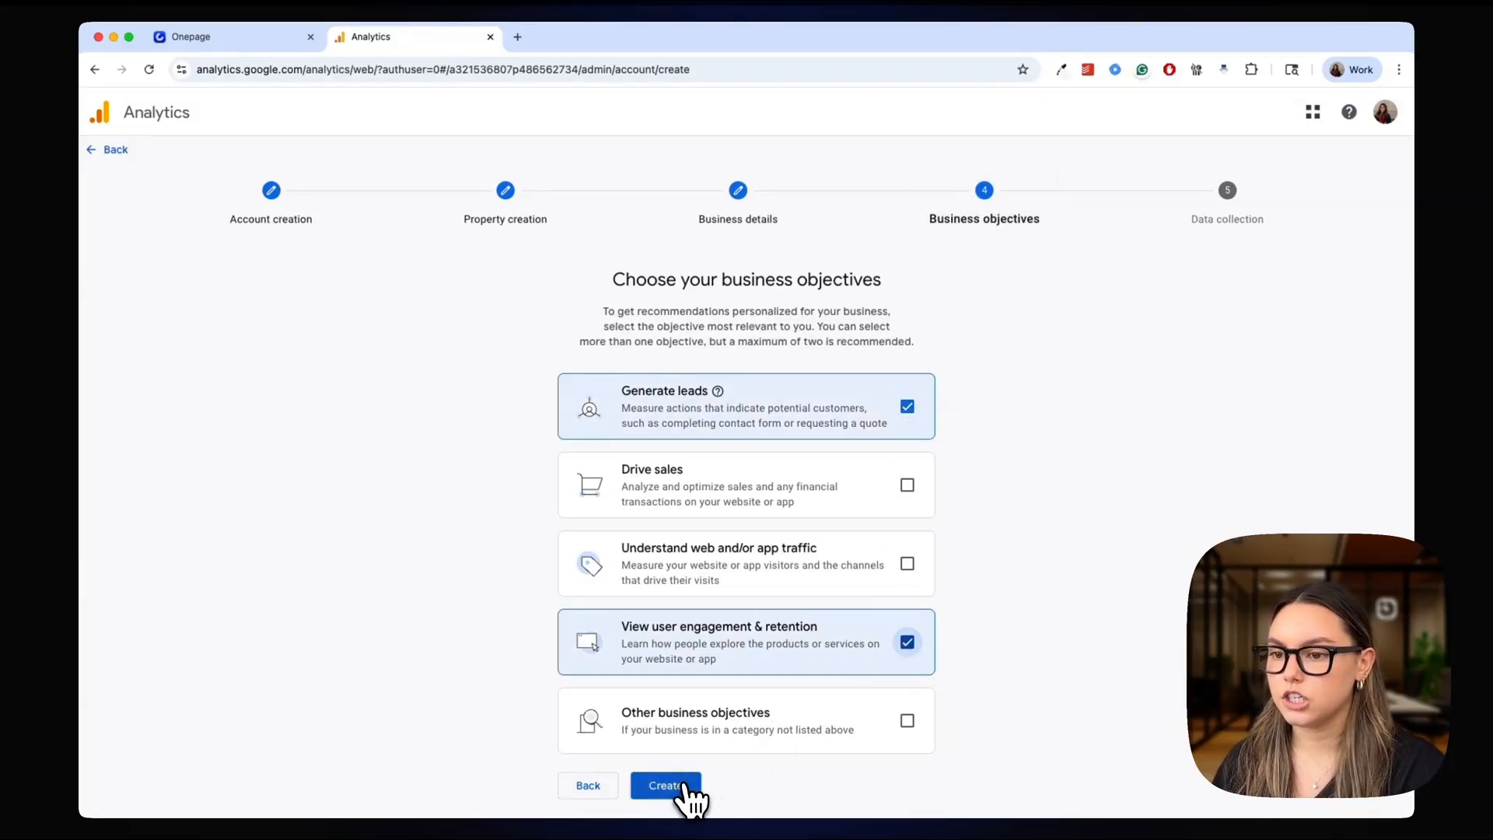
pyautogui.click(670, 785)
pyautogui.click(547, 591)
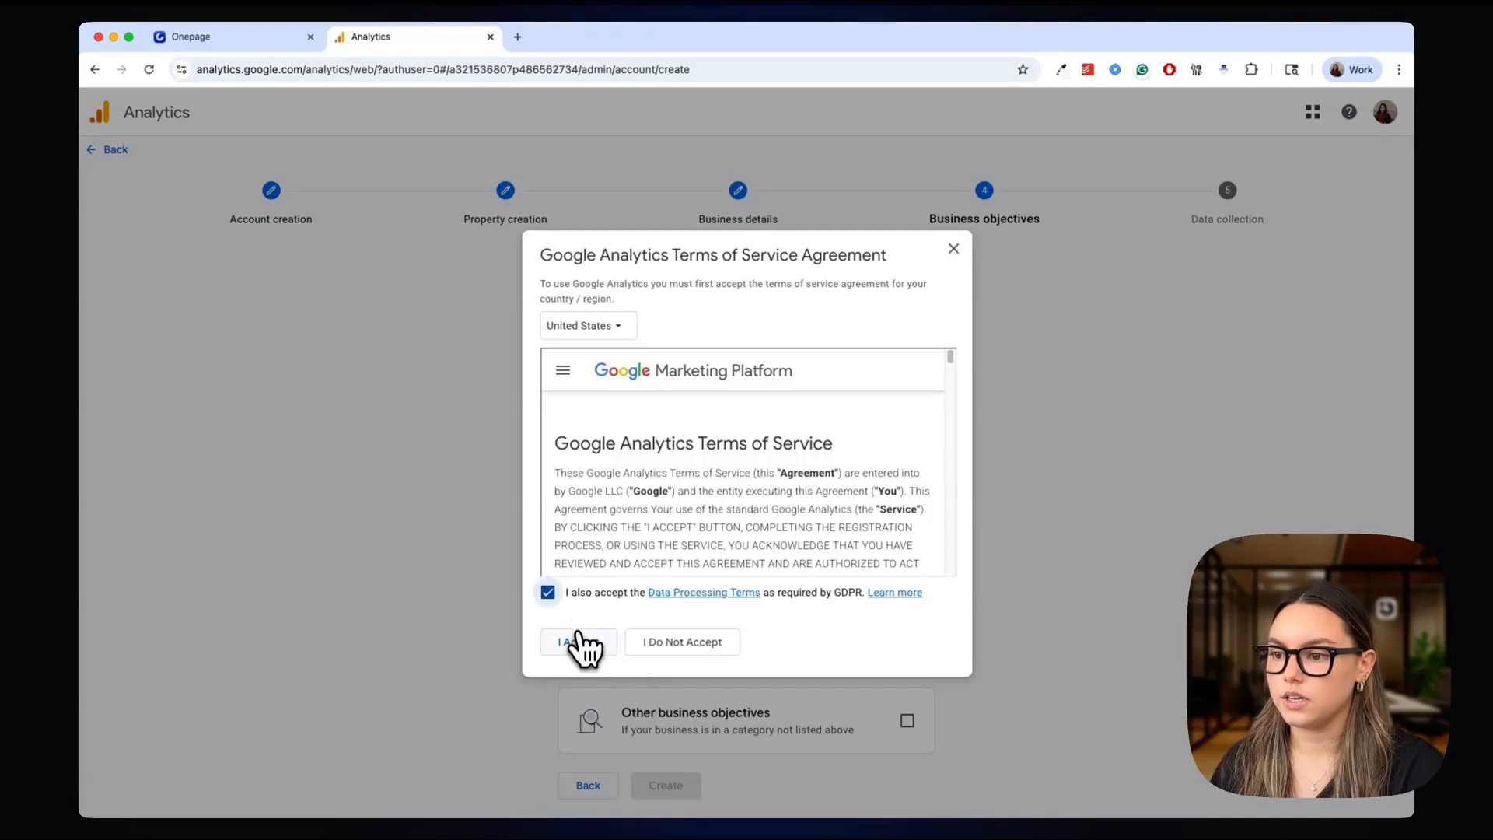
pyautogui.click(580, 642)
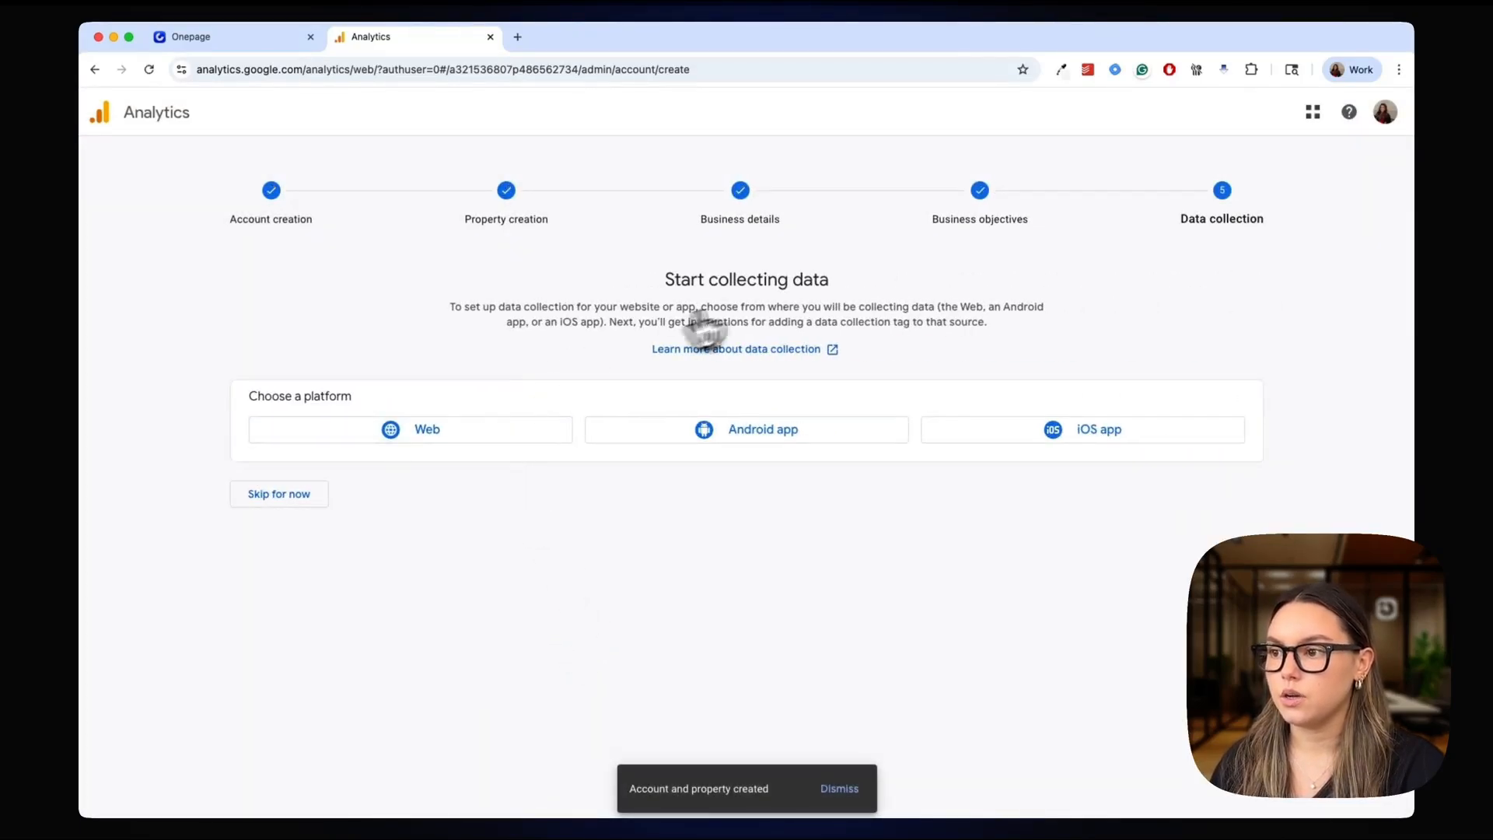
pyautogui.click(274, 496)
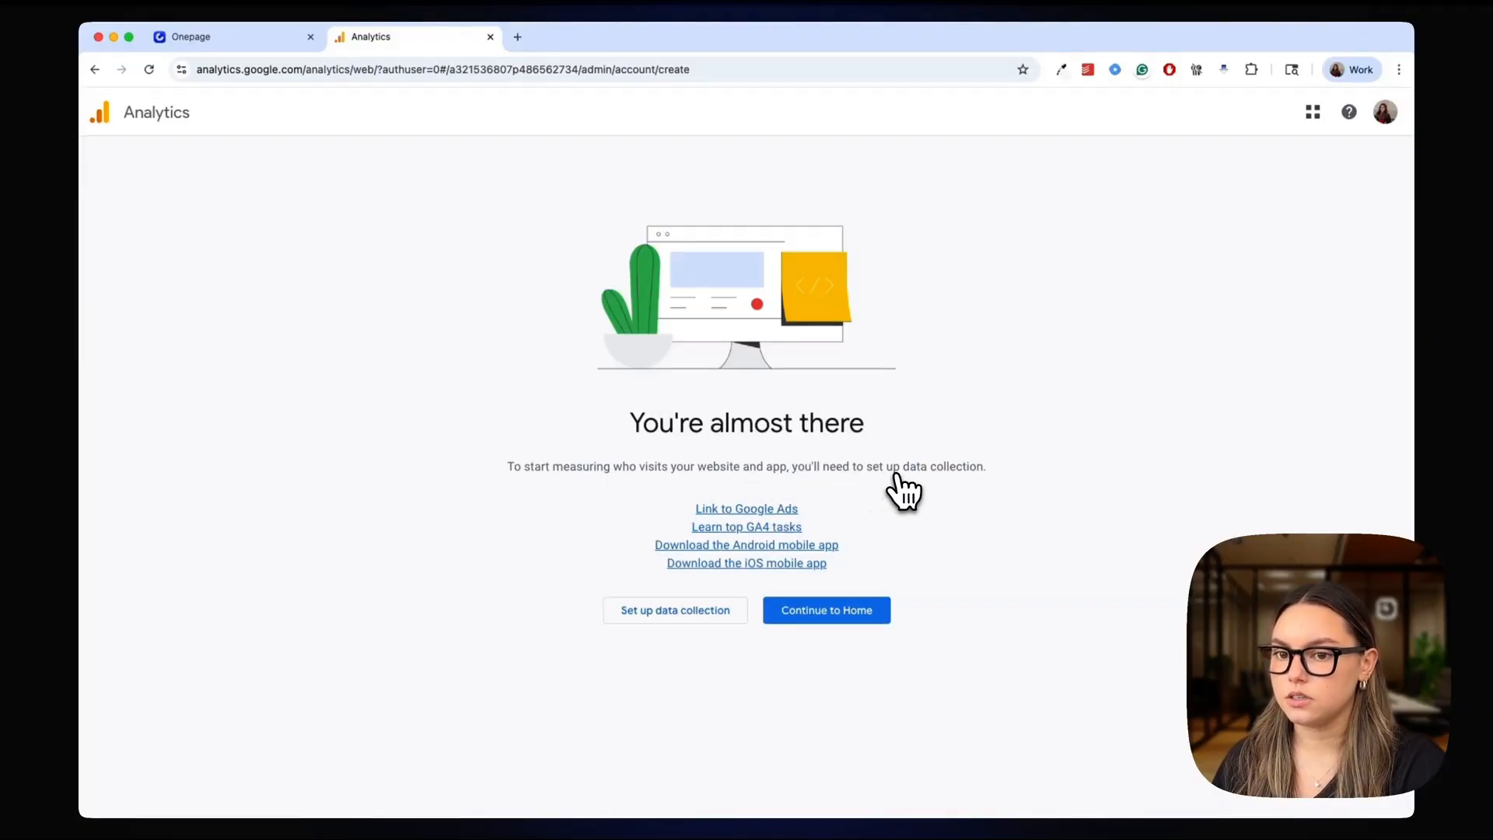
pyautogui.click(684, 612)
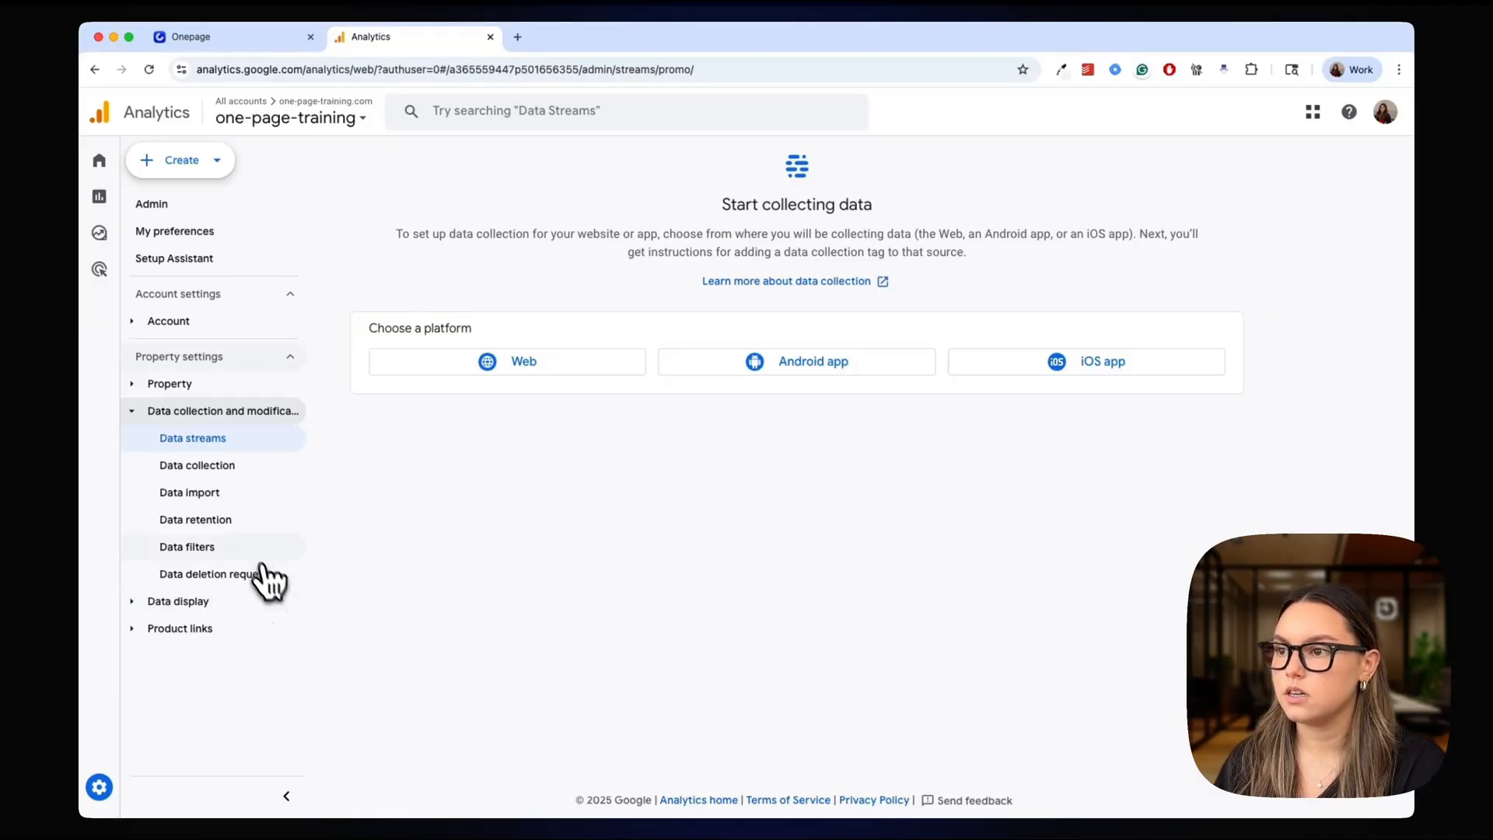
pyautogui.click(493, 367)
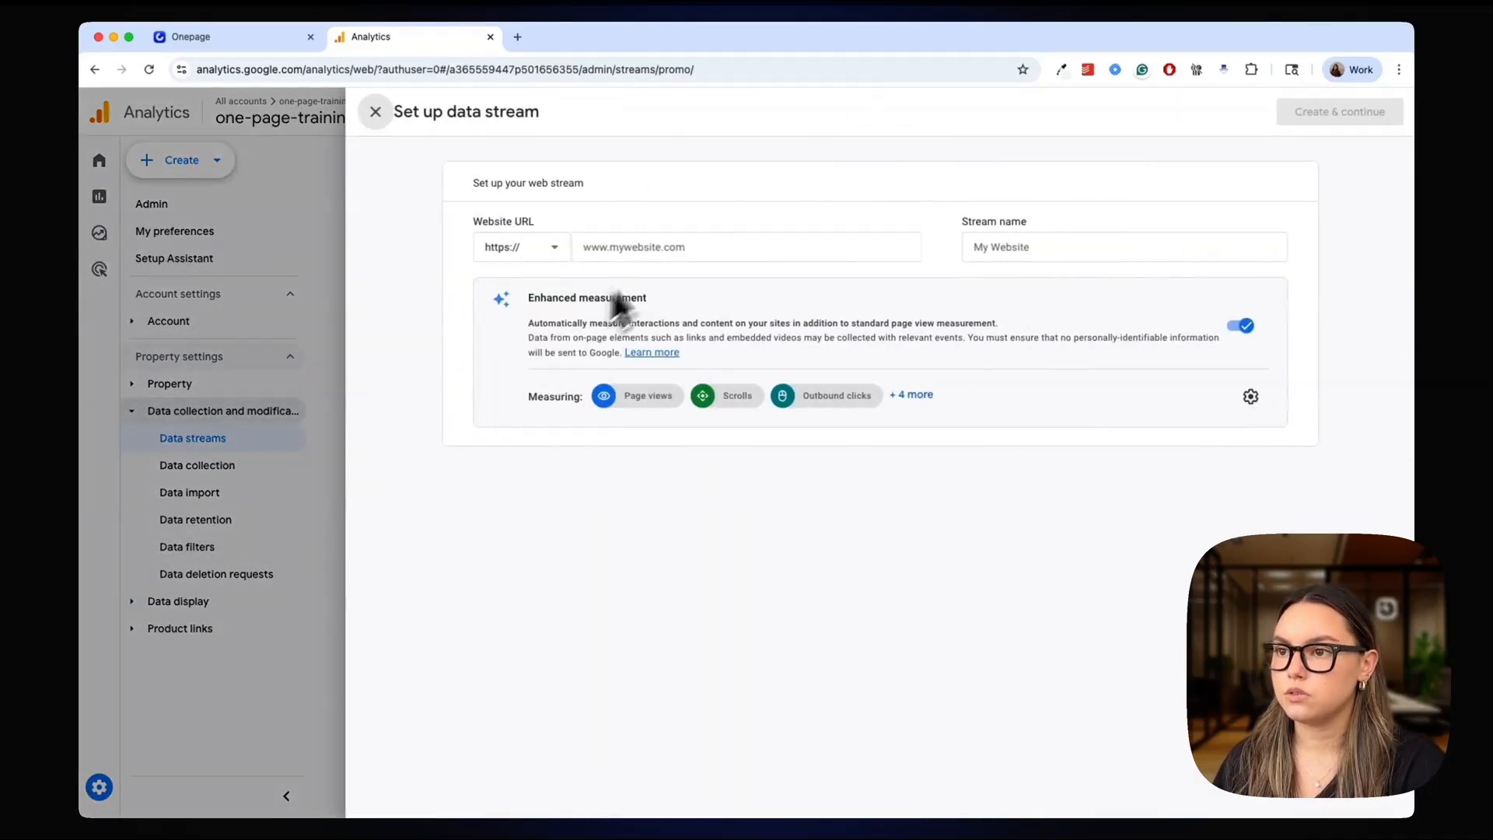
pyautogui.click(671, 246)
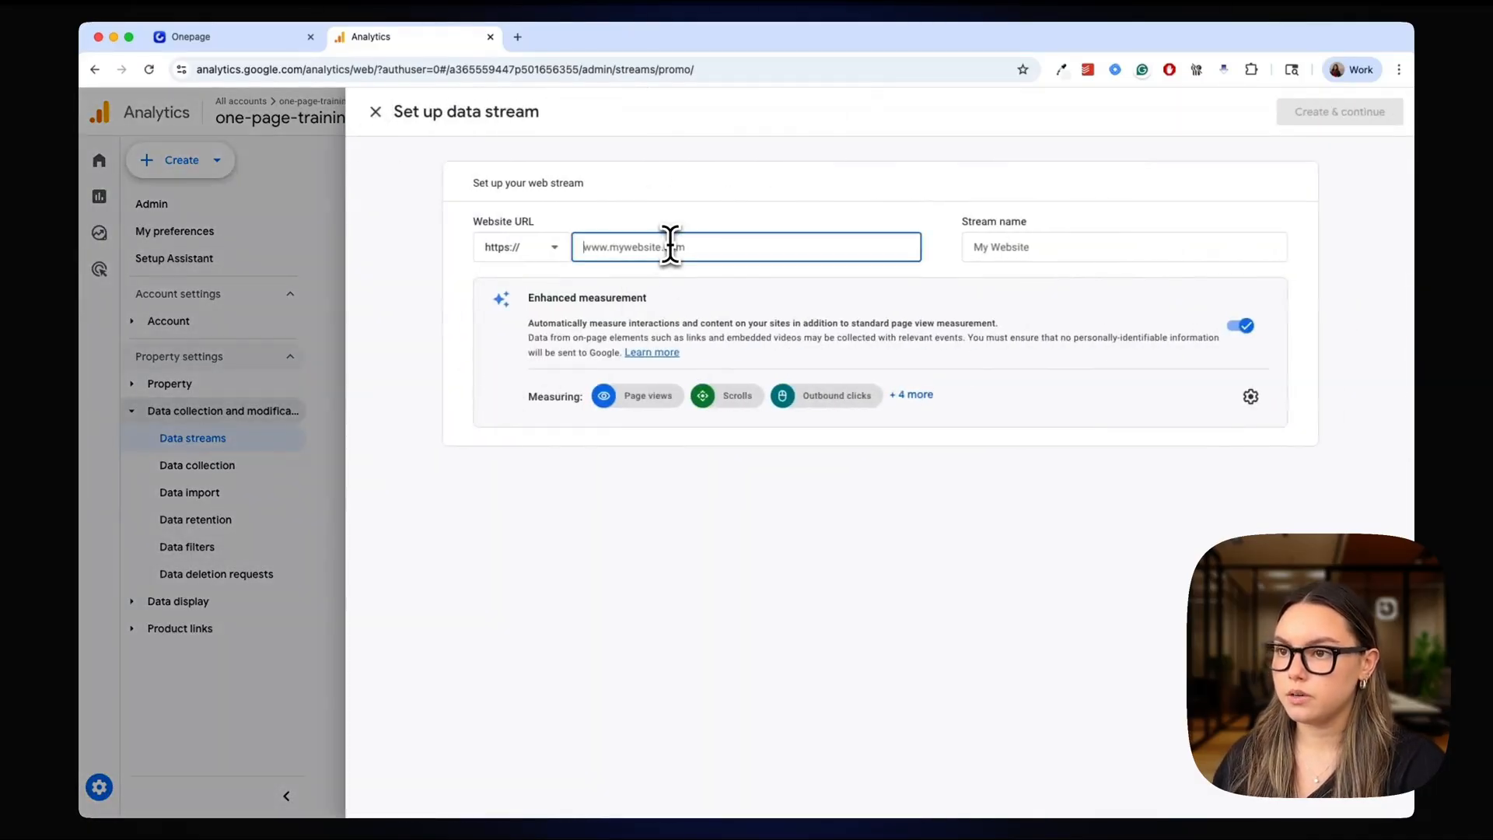
pyautogui.click(1059, 243)
pyautogui.write('Training')
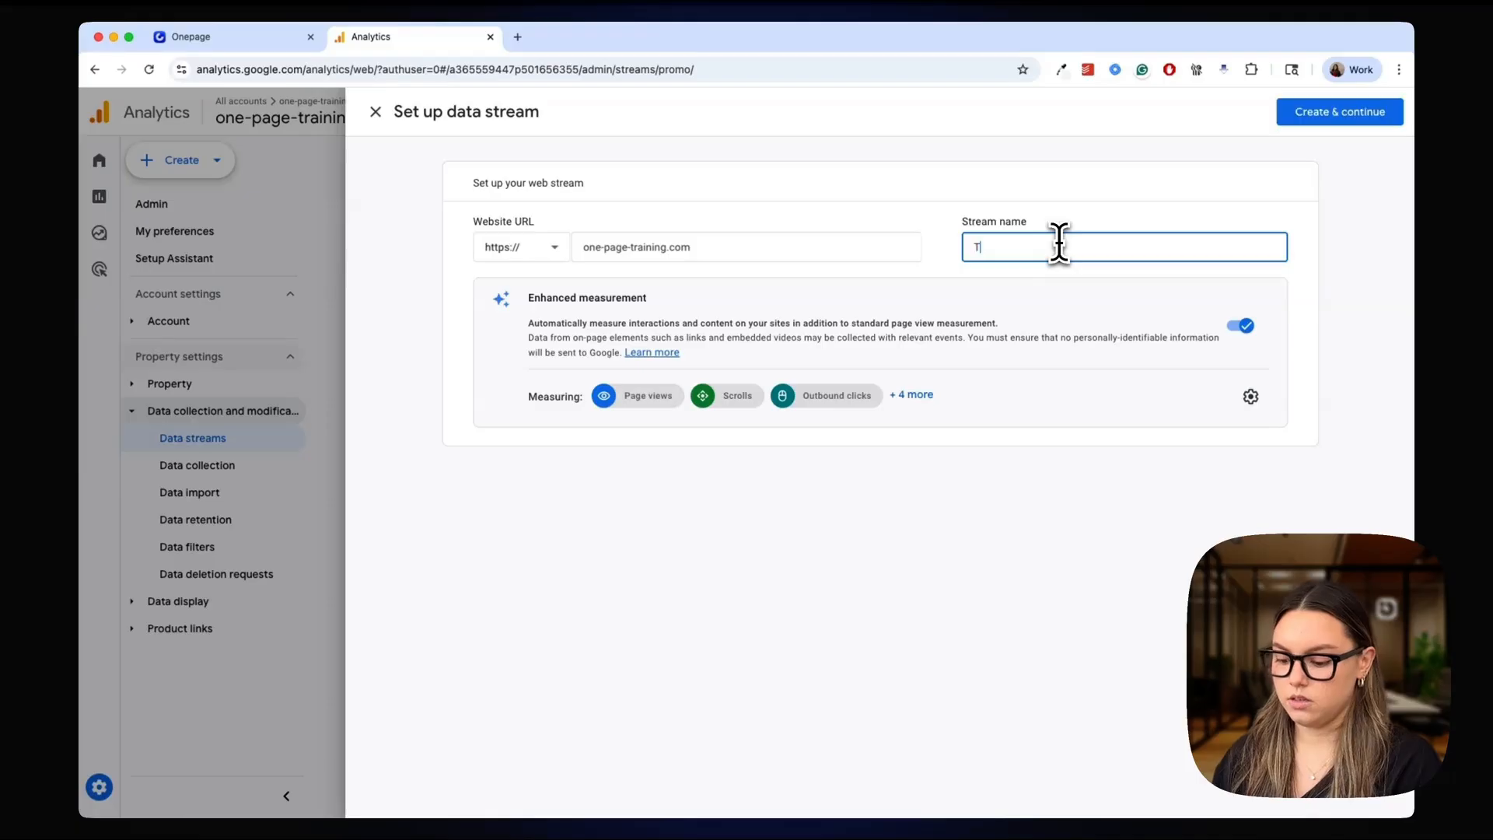
pyautogui.click(1340, 117)
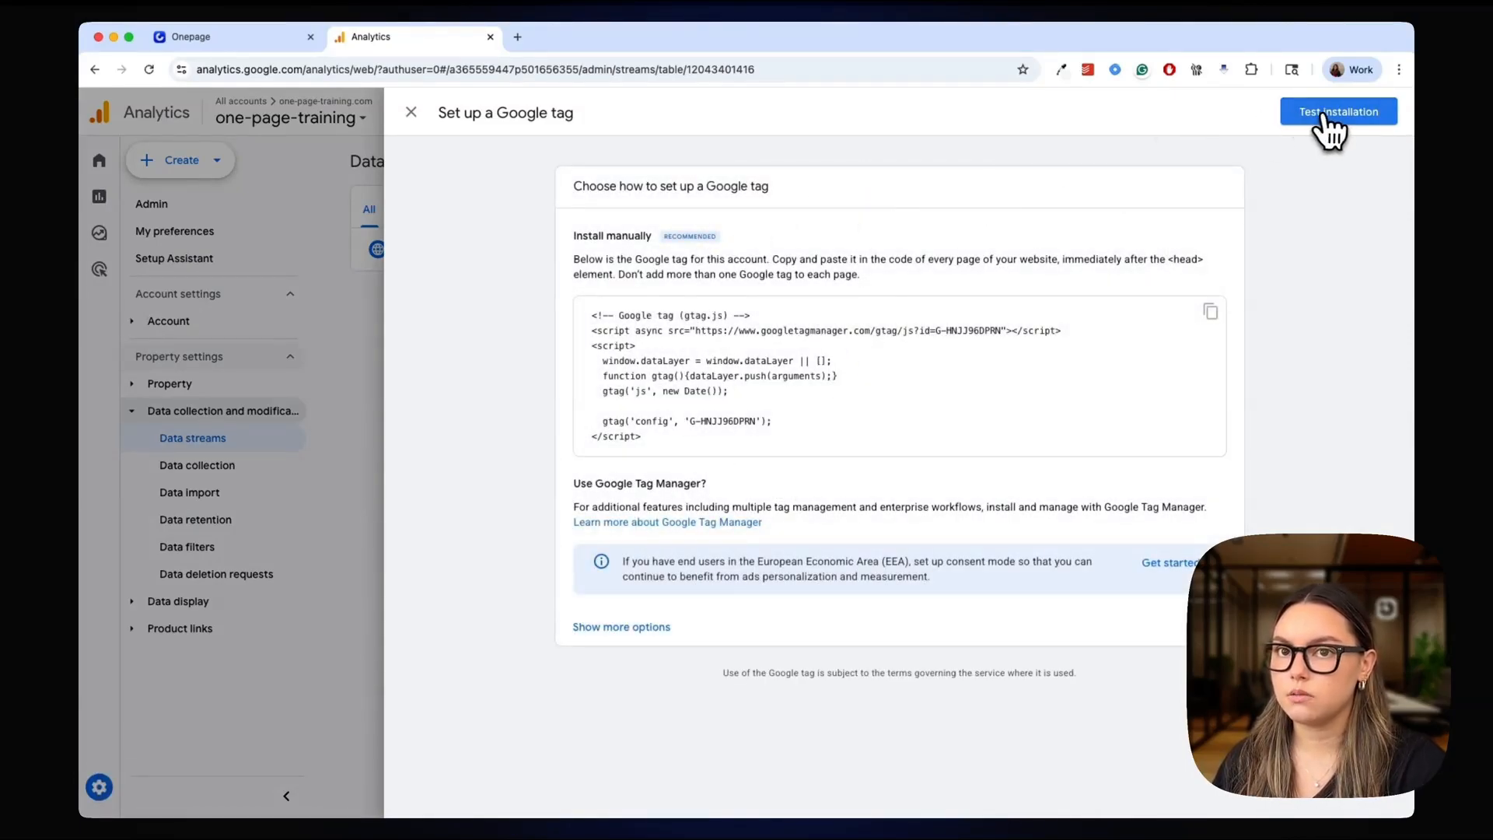
pyautogui.click(411, 113)
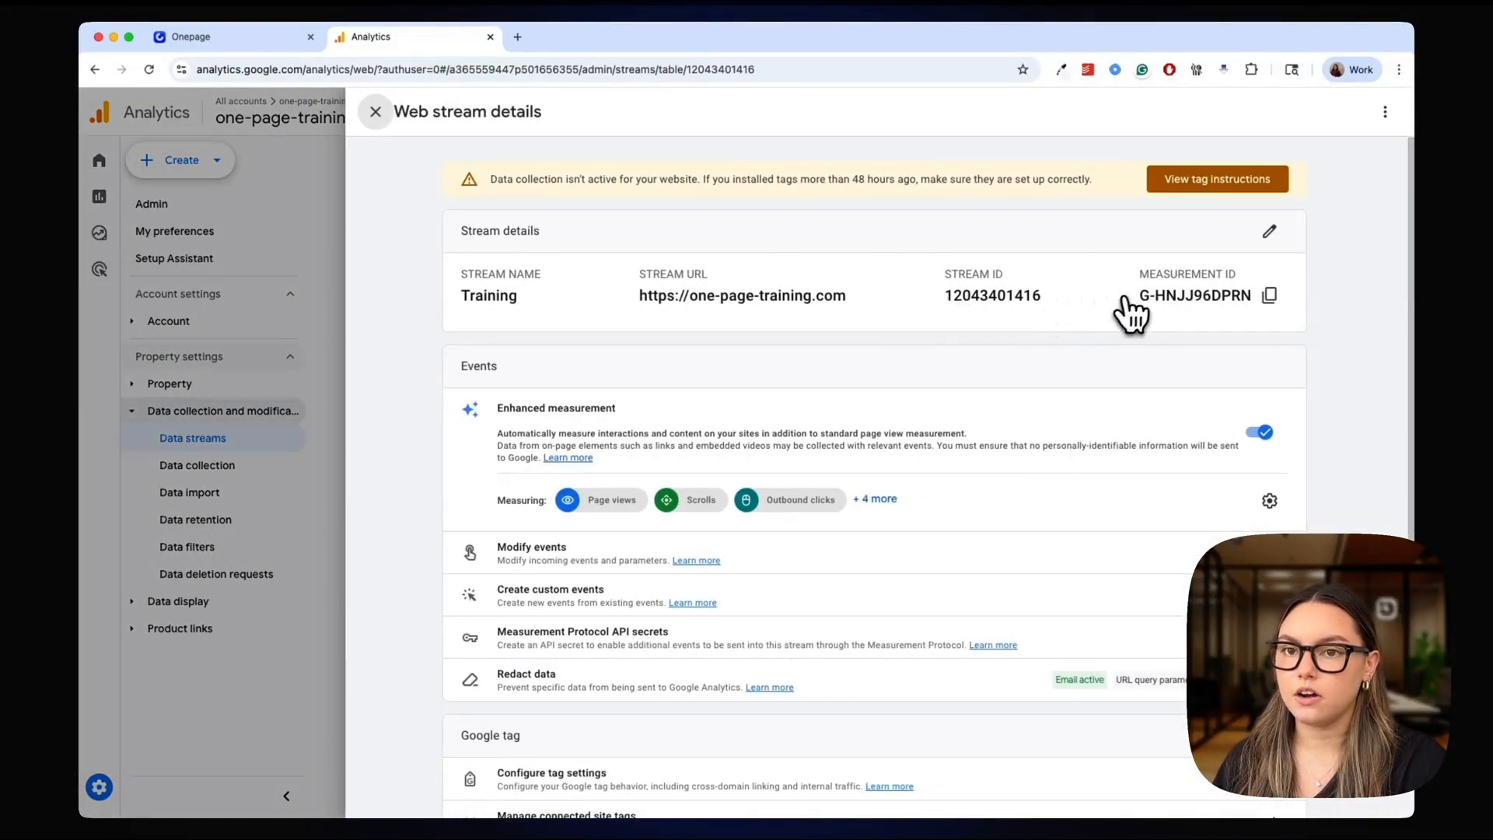
# Copy the web stream's measurement ID and replace the Google Tag ID with it in the Onepage site's integration settings
pyautogui.moveTo(1137, 296); pyautogui.dragTo(1252, 296)
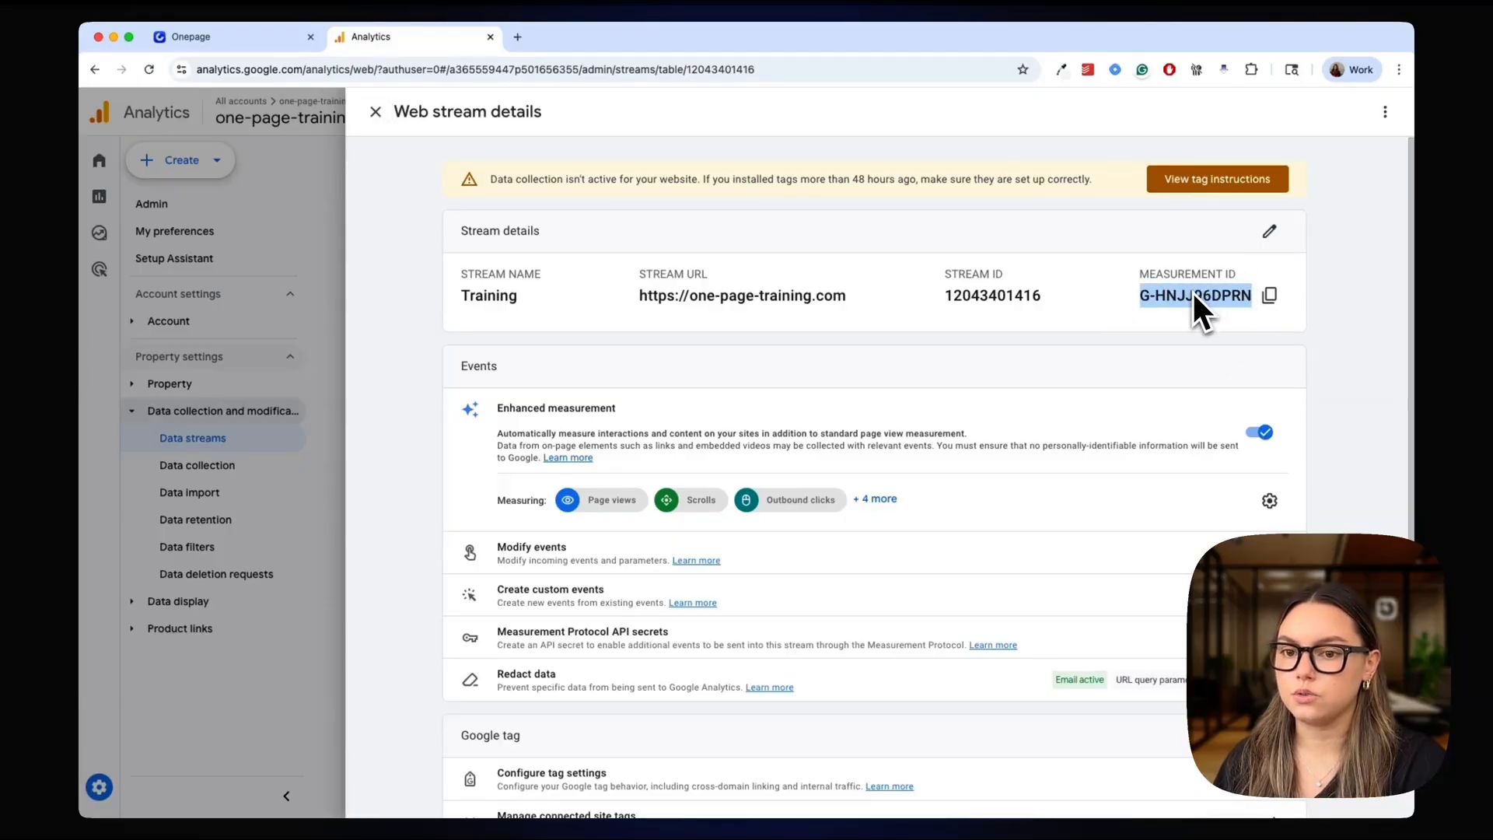
pyautogui.click(1269, 295)
pyautogui.click(259, 38)
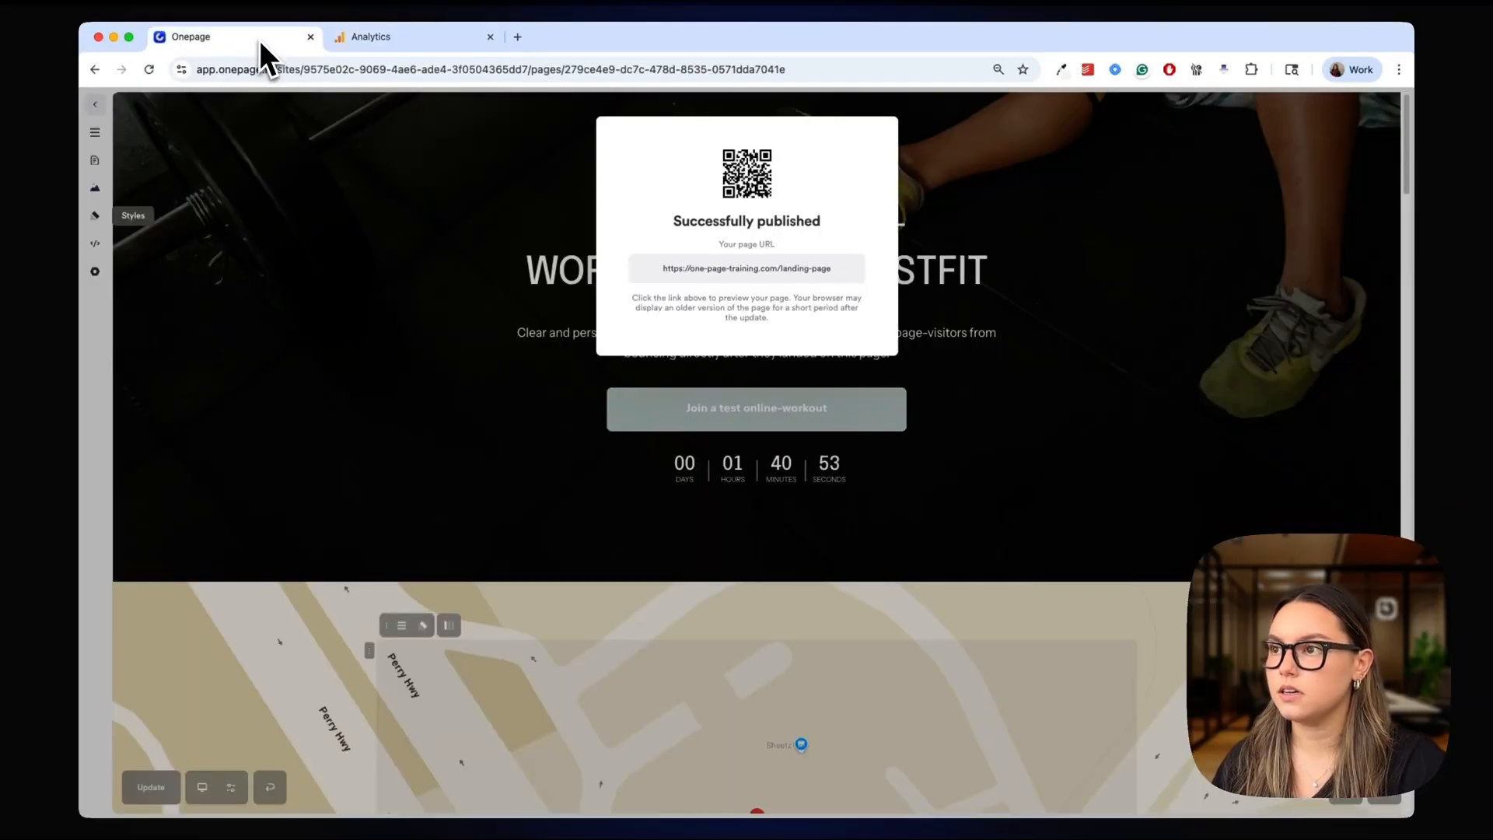
pyautogui.click(98, 128)
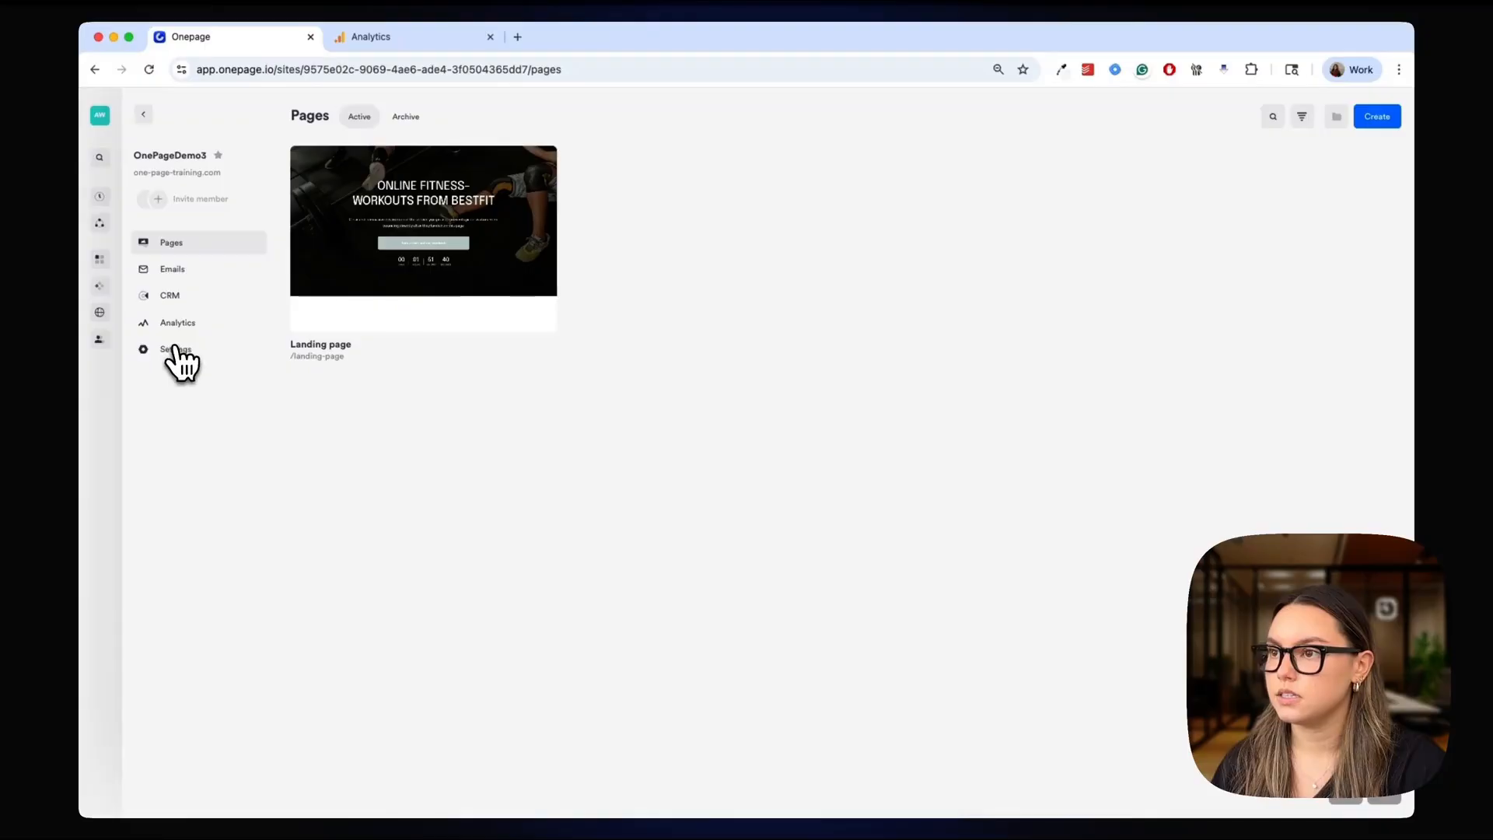
pyautogui.click(175, 349)
pyautogui.click(173, 224)
pyautogui.click(354, 245)
pyautogui.press('super+a')
pyautogui.press('super+v')
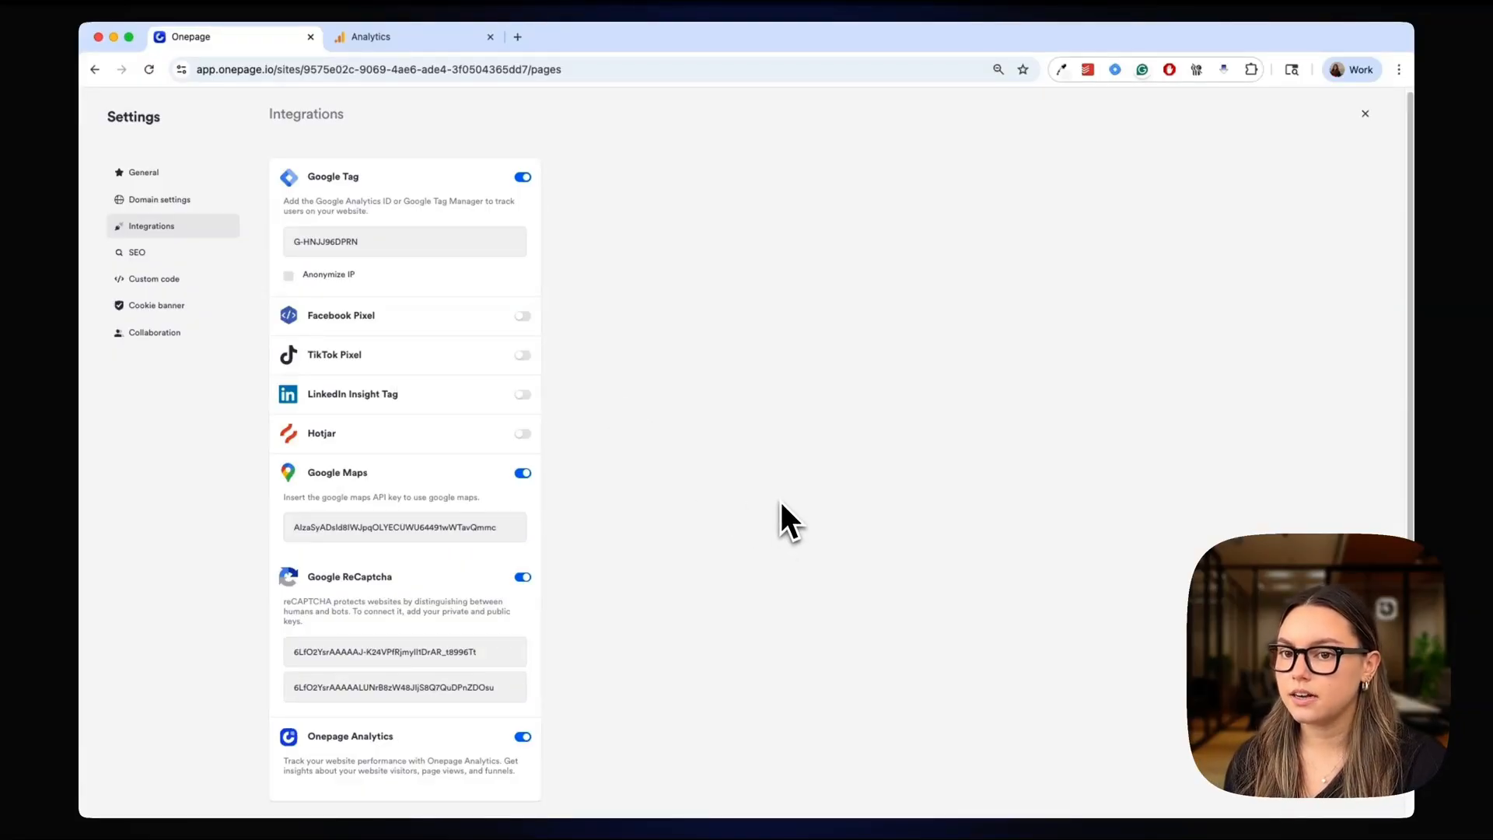
# Switch back to Google Analytics and open Google Tag Manager from its account and property picker
pyautogui.click(432, 45)
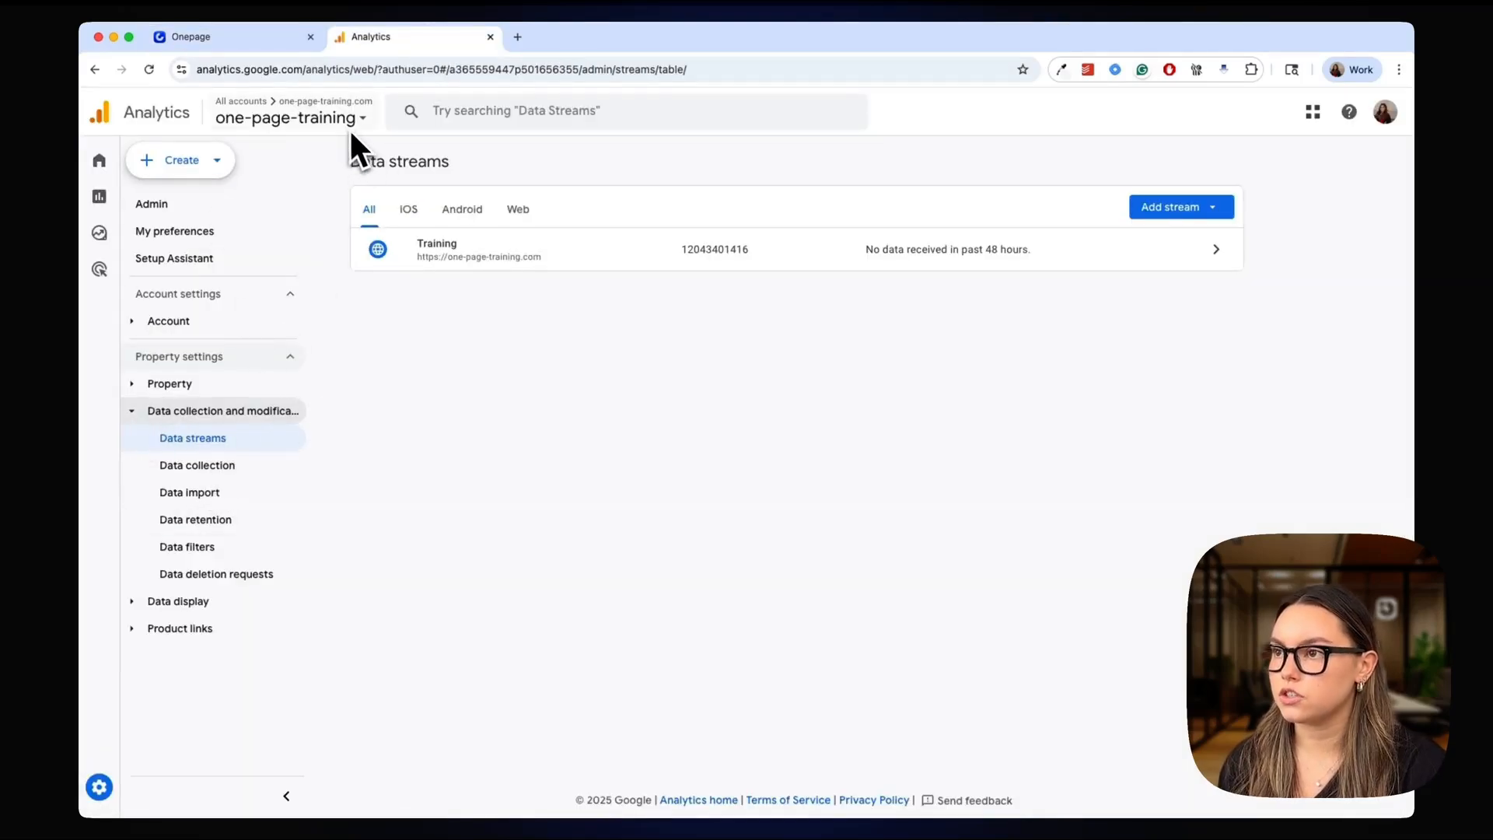
pyautogui.click(976, 249)
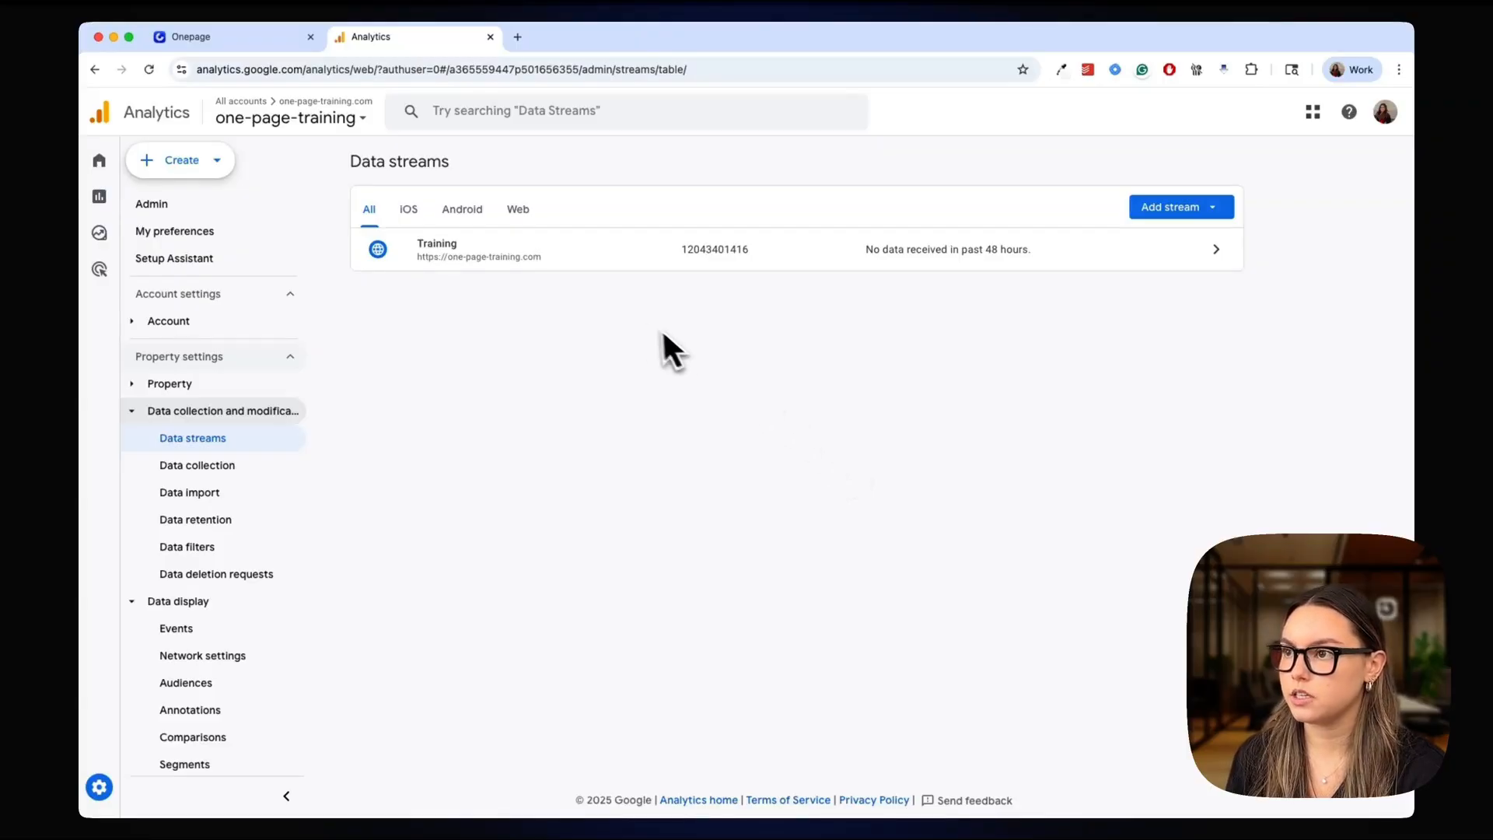
pyautogui.click(319, 123)
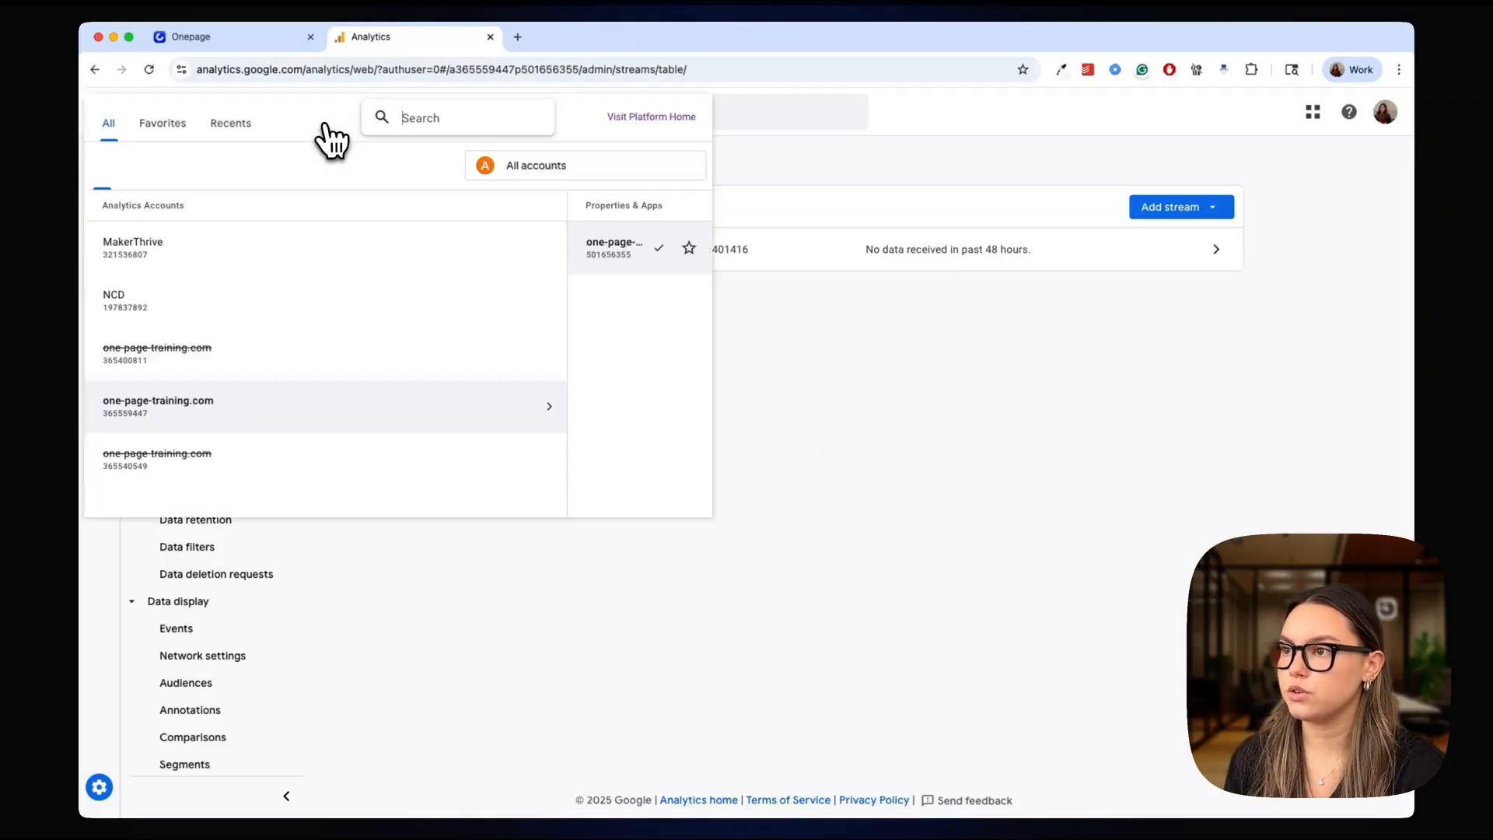
pyautogui.click(153, 171)
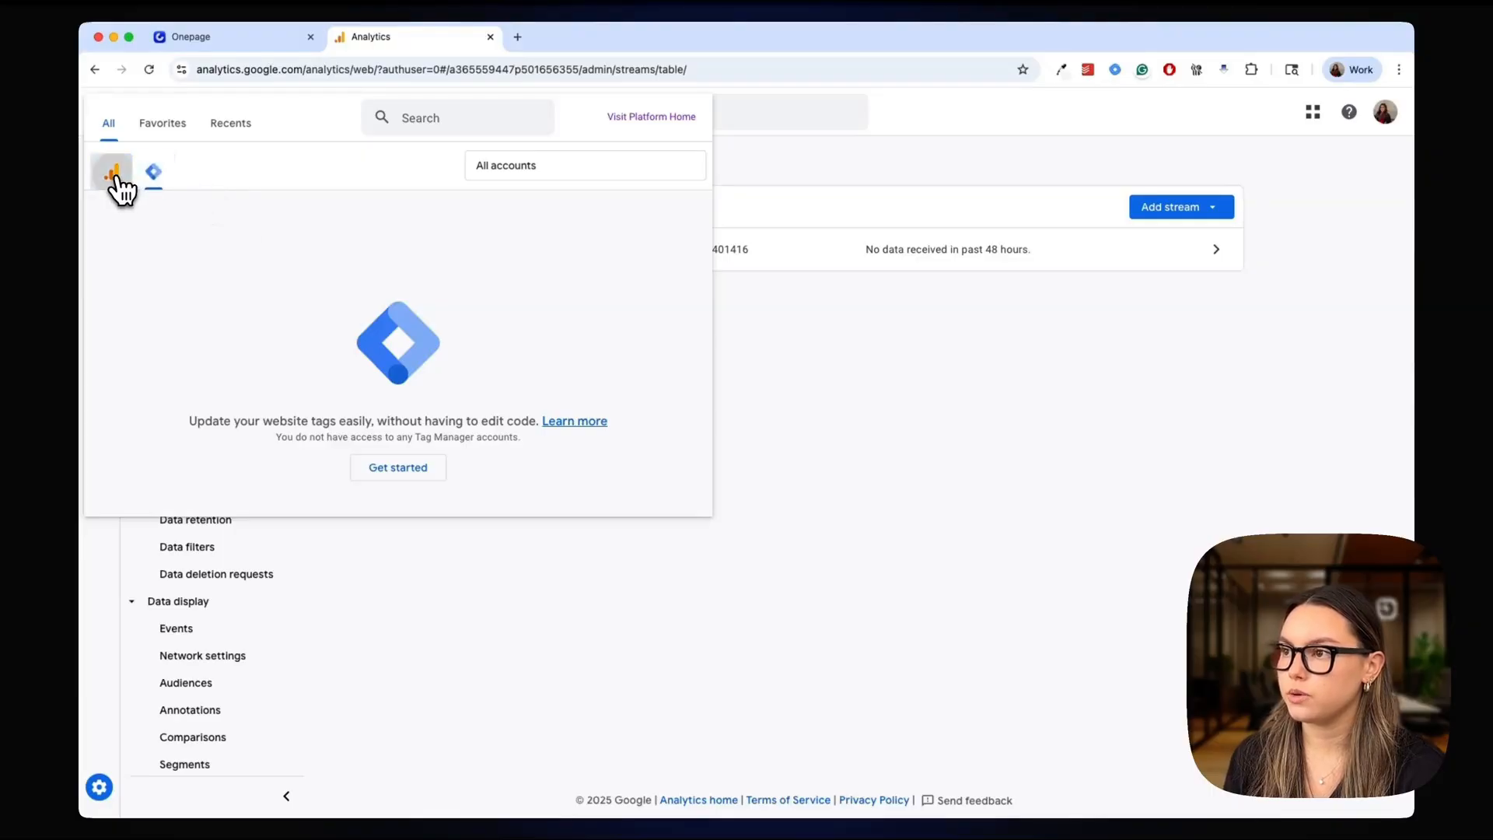
pyautogui.click(113, 173)
pyautogui.click(153, 173)
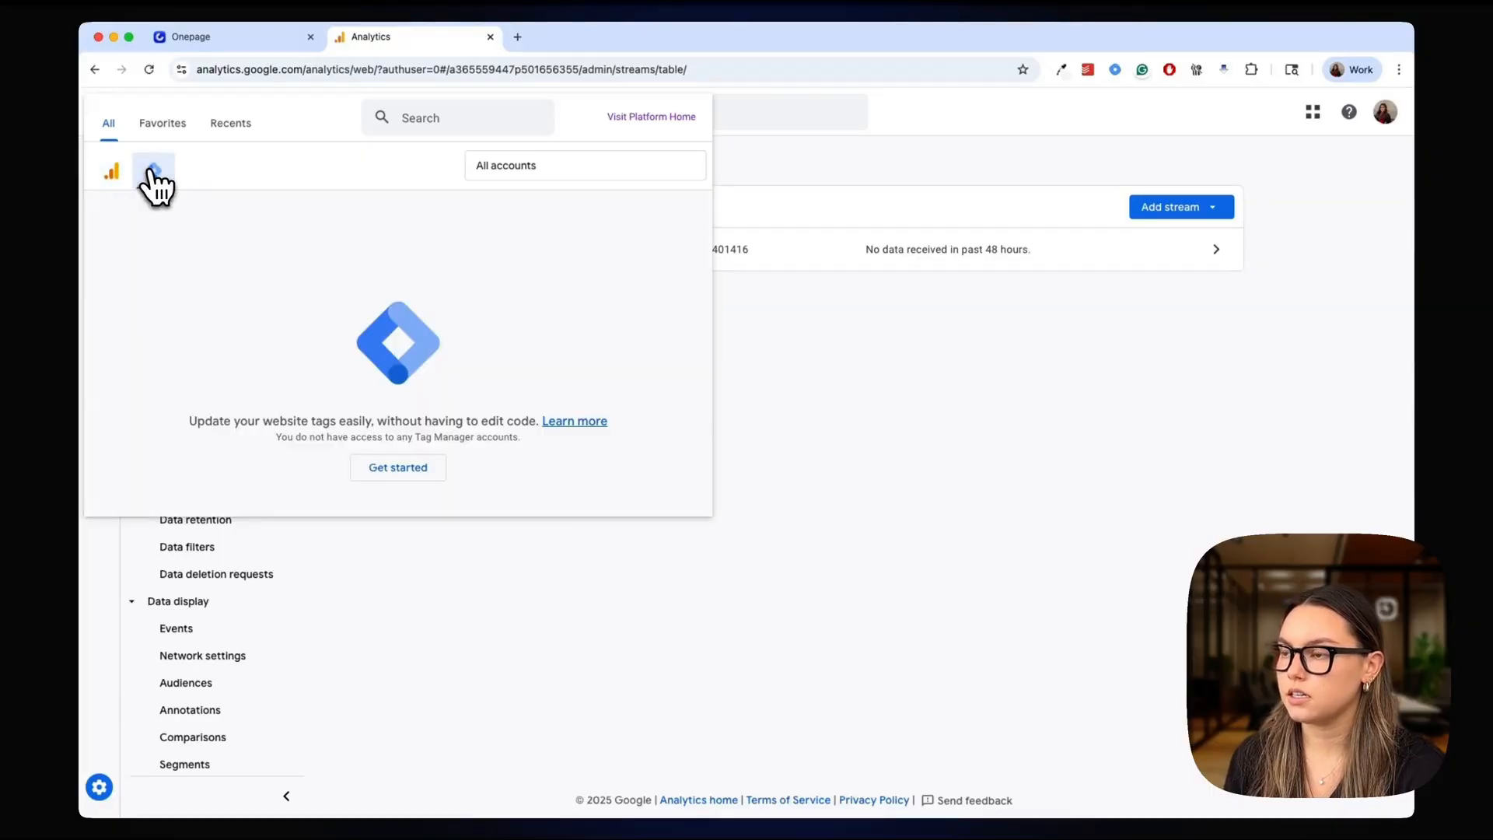
pyautogui.click(386, 470)
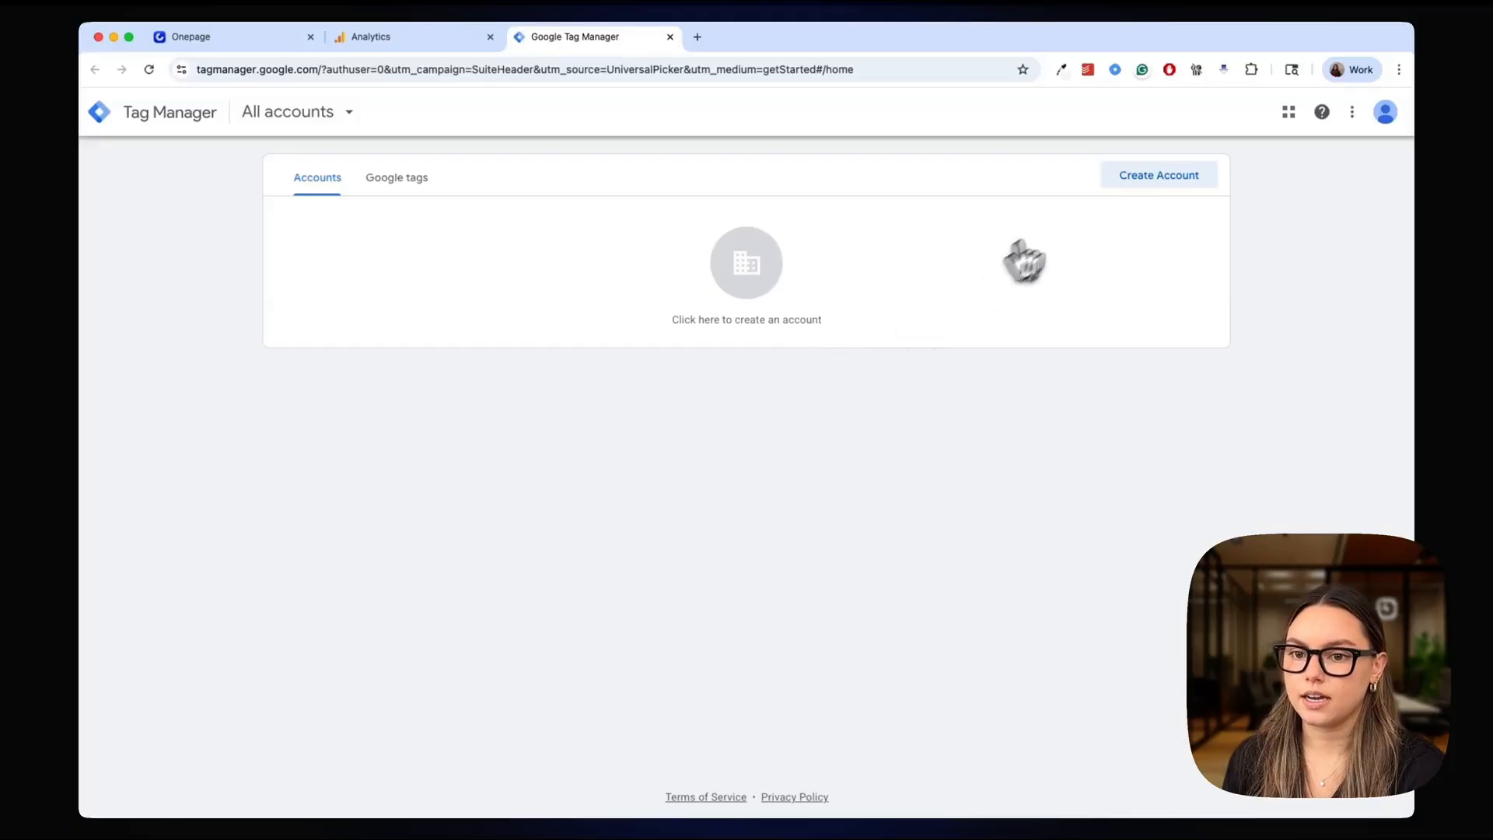
# Start a new Tag Manager account and name it "Onepage Training"
pyautogui.click(1165, 181)
pyautogui.click(405, 330)
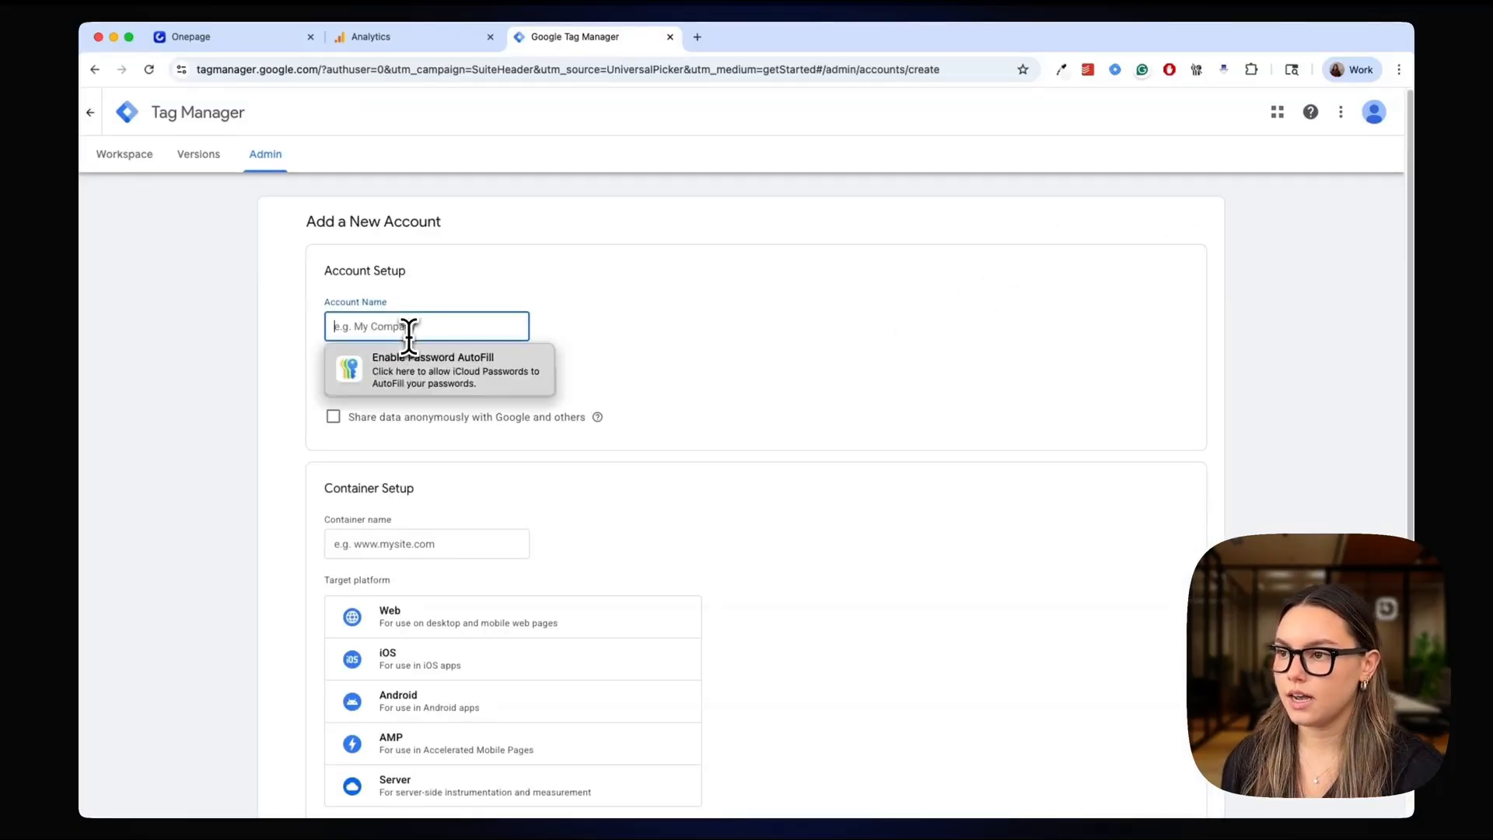
pyautogui.write('Onepage Training')
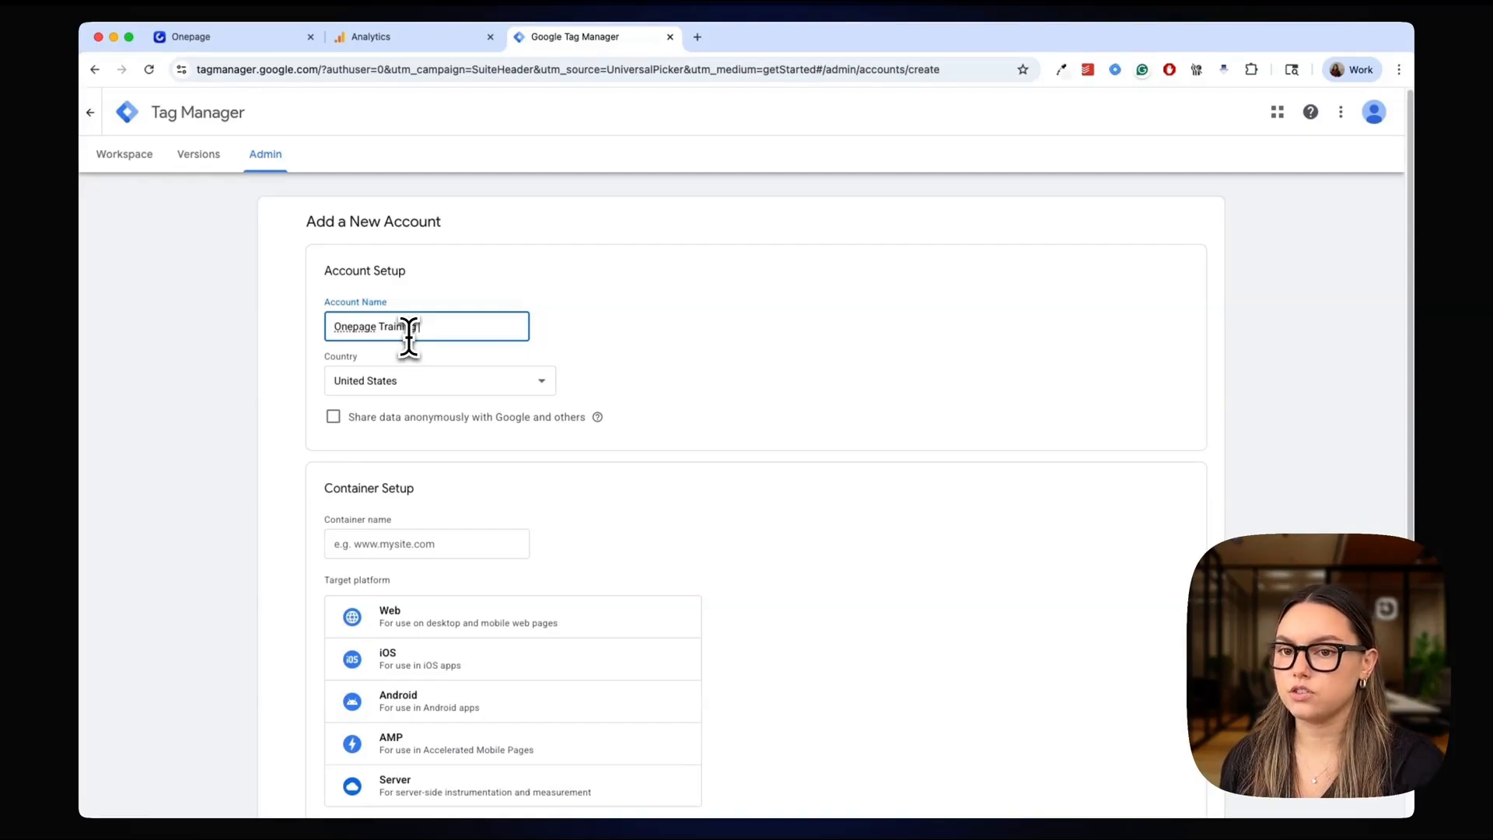
pyautogui.click(404, 542)
pyautogui.click(551, 579)
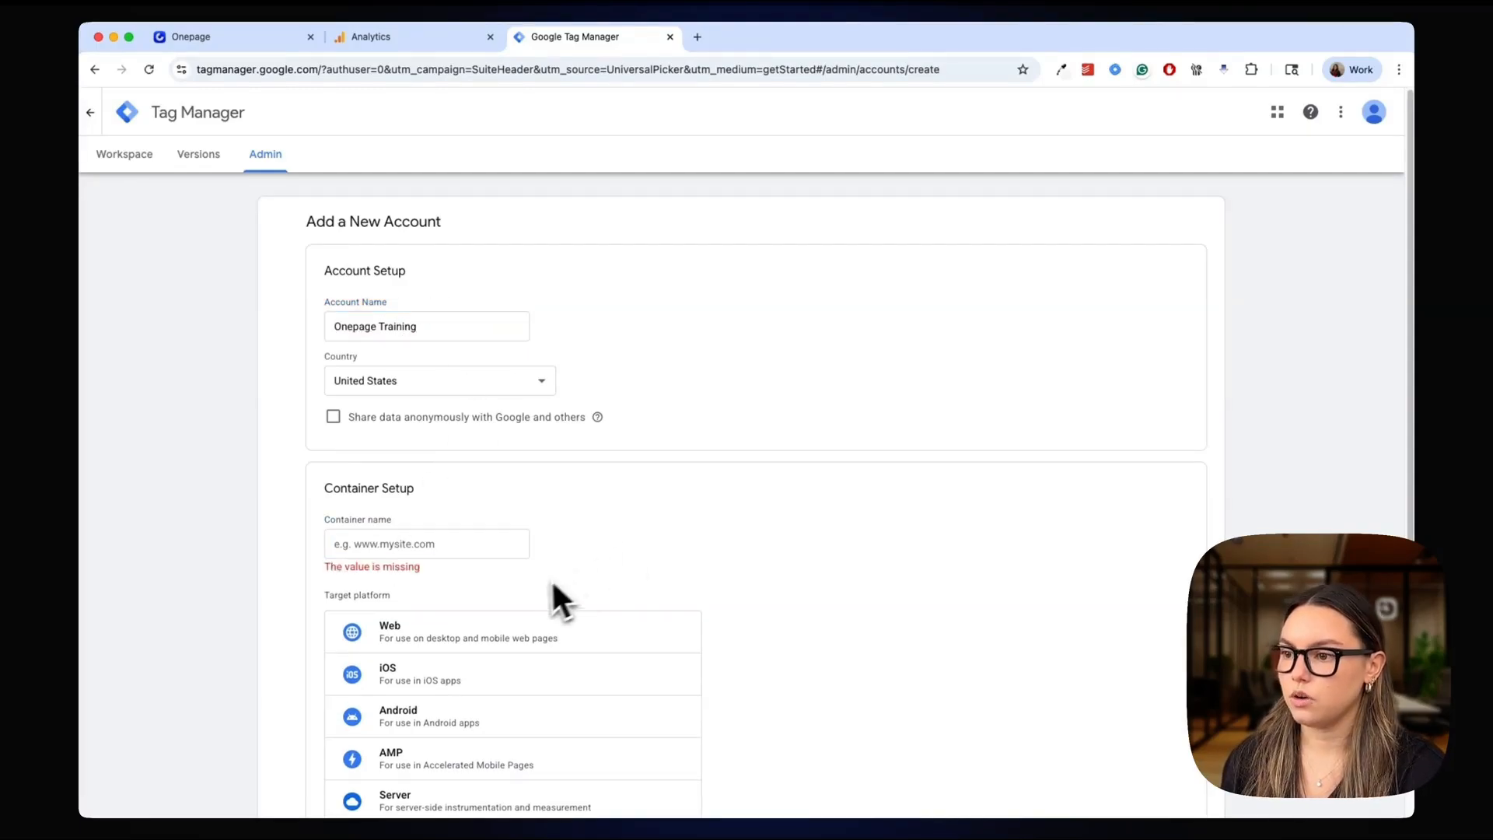
pyautogui.click(481, 542)
pyautogui.press('super+v')
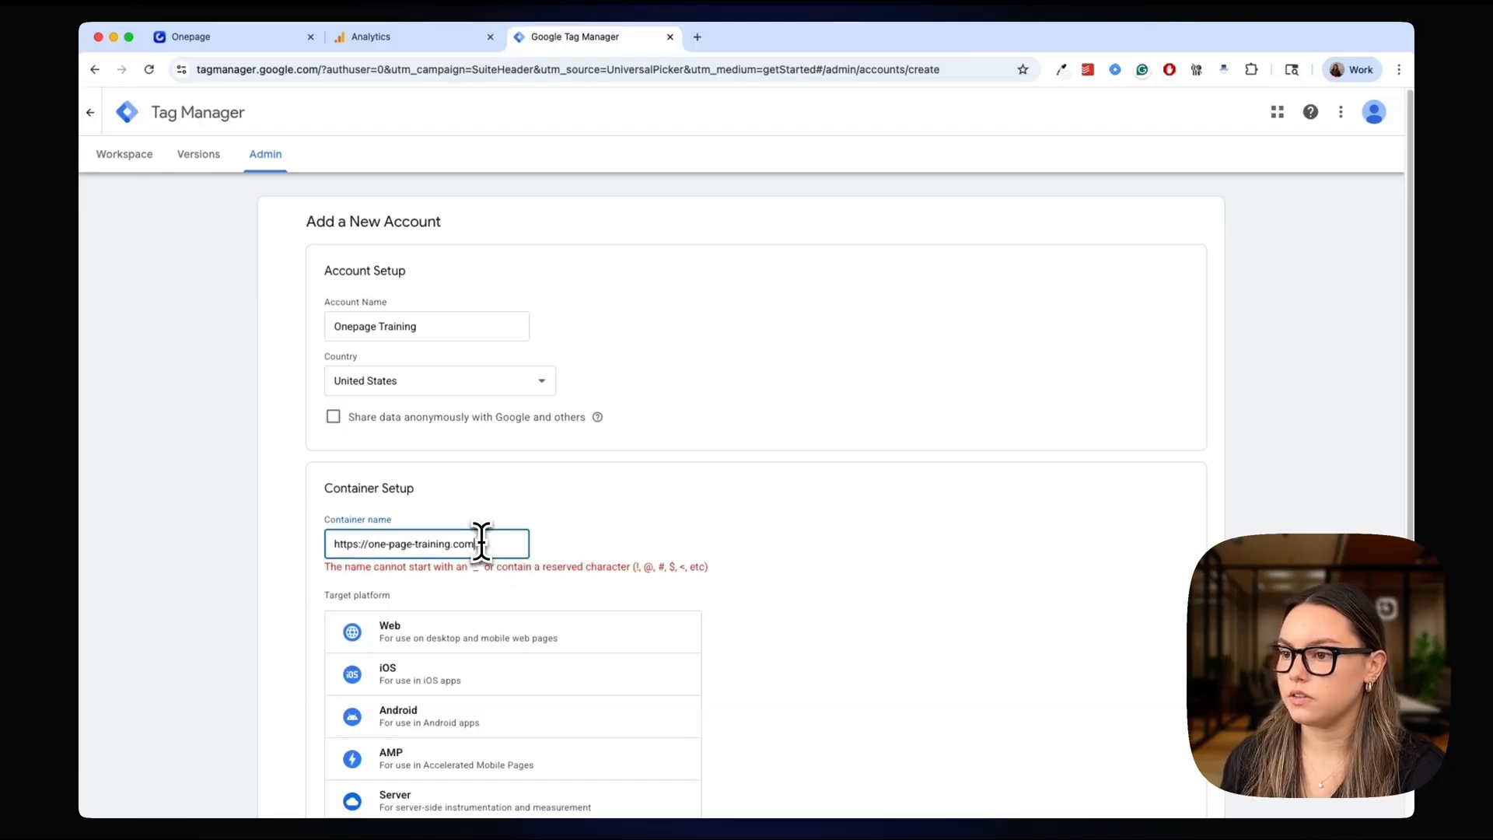
pyautogui.click(367, 549)
pyautogui.press('BackSpace')
pyautogui.press('BackSpace')
pyautogui.press('BackSpace')
pyautogui.press('BackSpace')
pyautogui.press('BackSpace')
pyautogui.press('BackSpace')
pyautogui.press('BackSpace')
pyautogui.press('BackSpace')
pyautogui.tripleClick(563, 483)
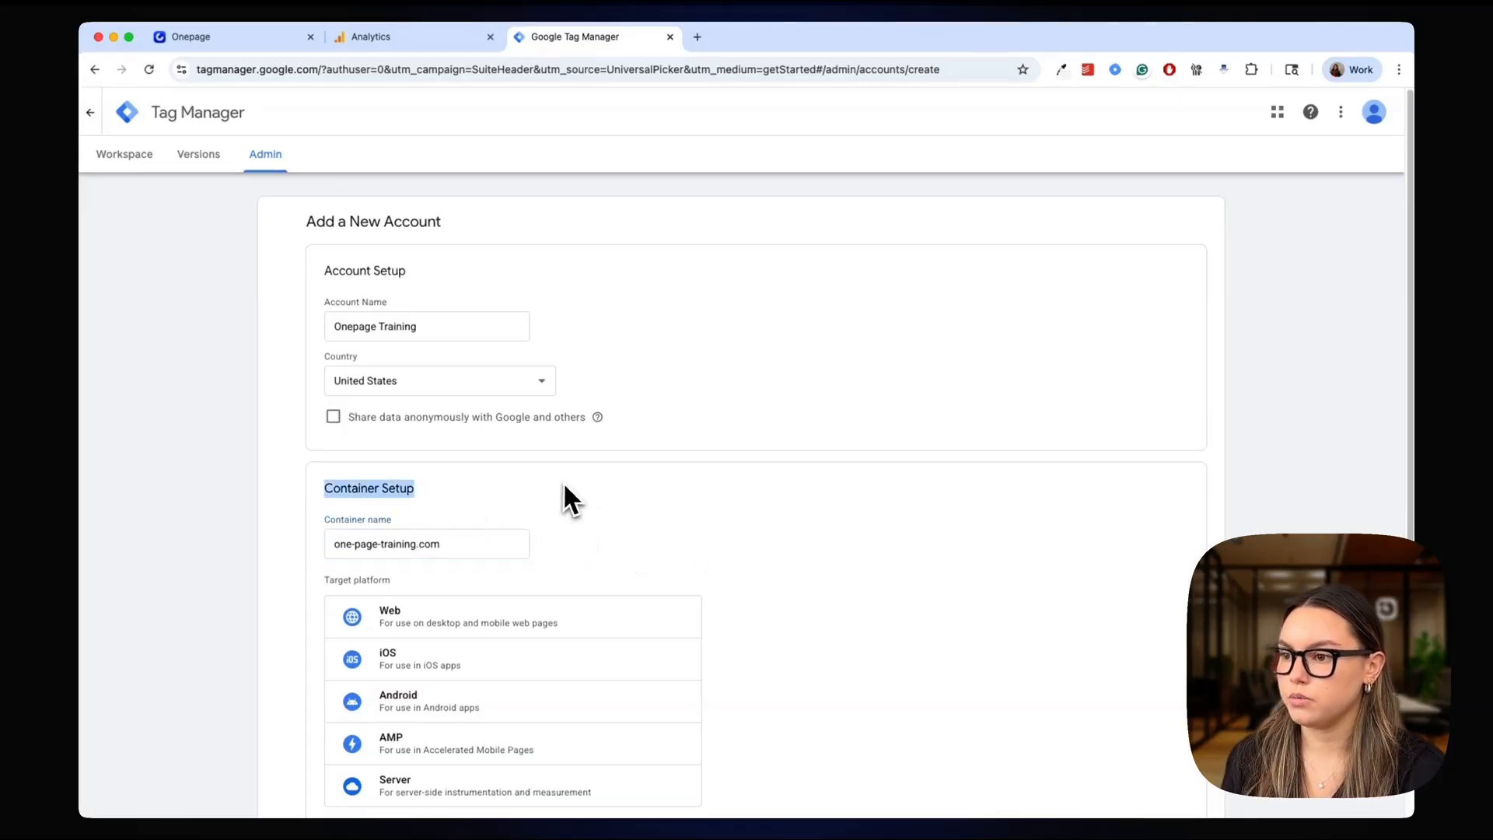
pyautogui.click(674, 509)
# Create the container for the Web platform, accept the terms of service and data processing terms, and dismiss the installation instructions
pyautogui.scroll(-3, 676, 507)
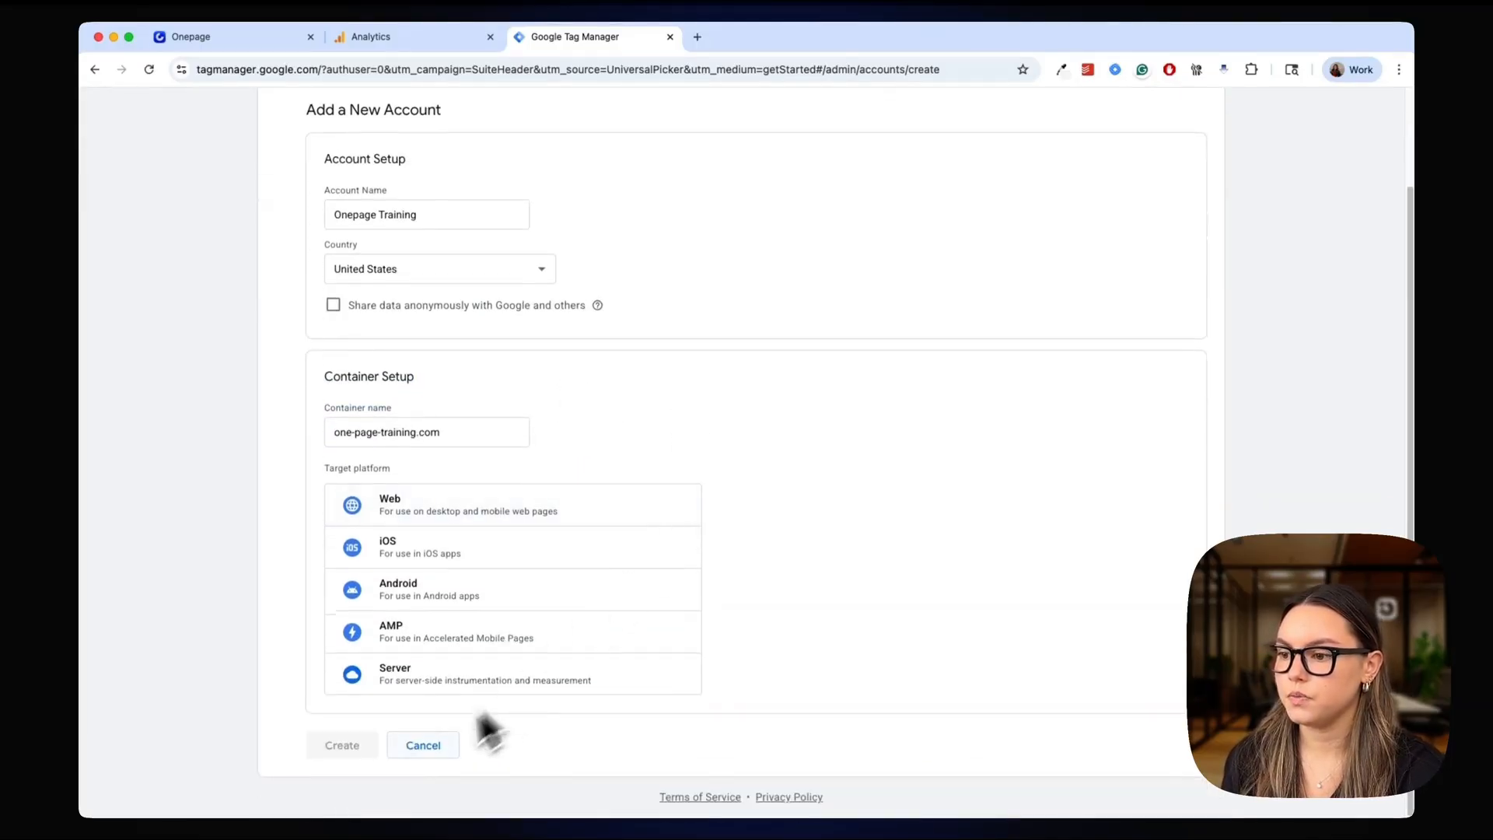
pyautogui.click(446, 519)
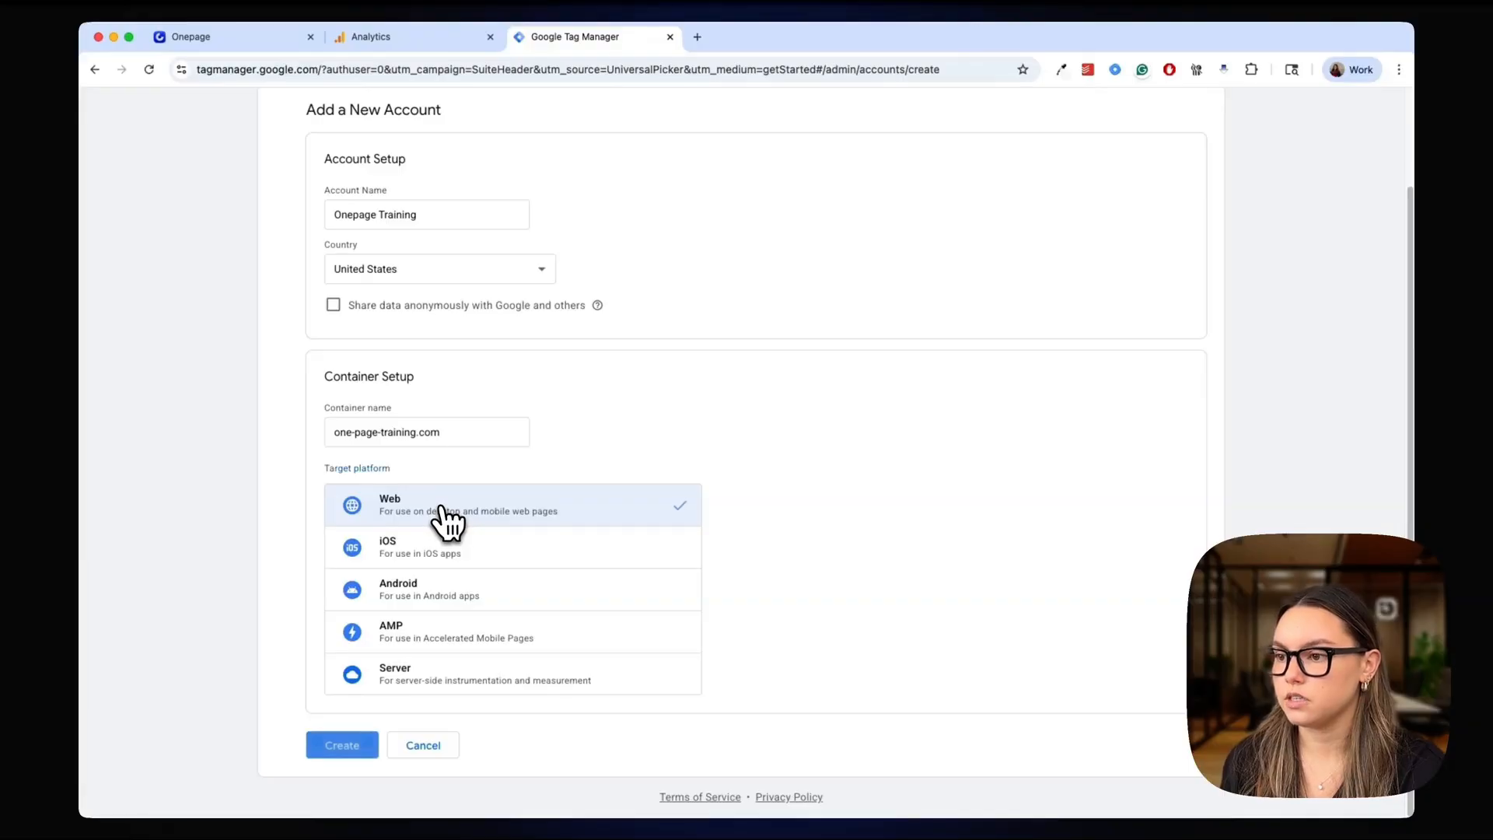
pyautogui.click(339, 742)
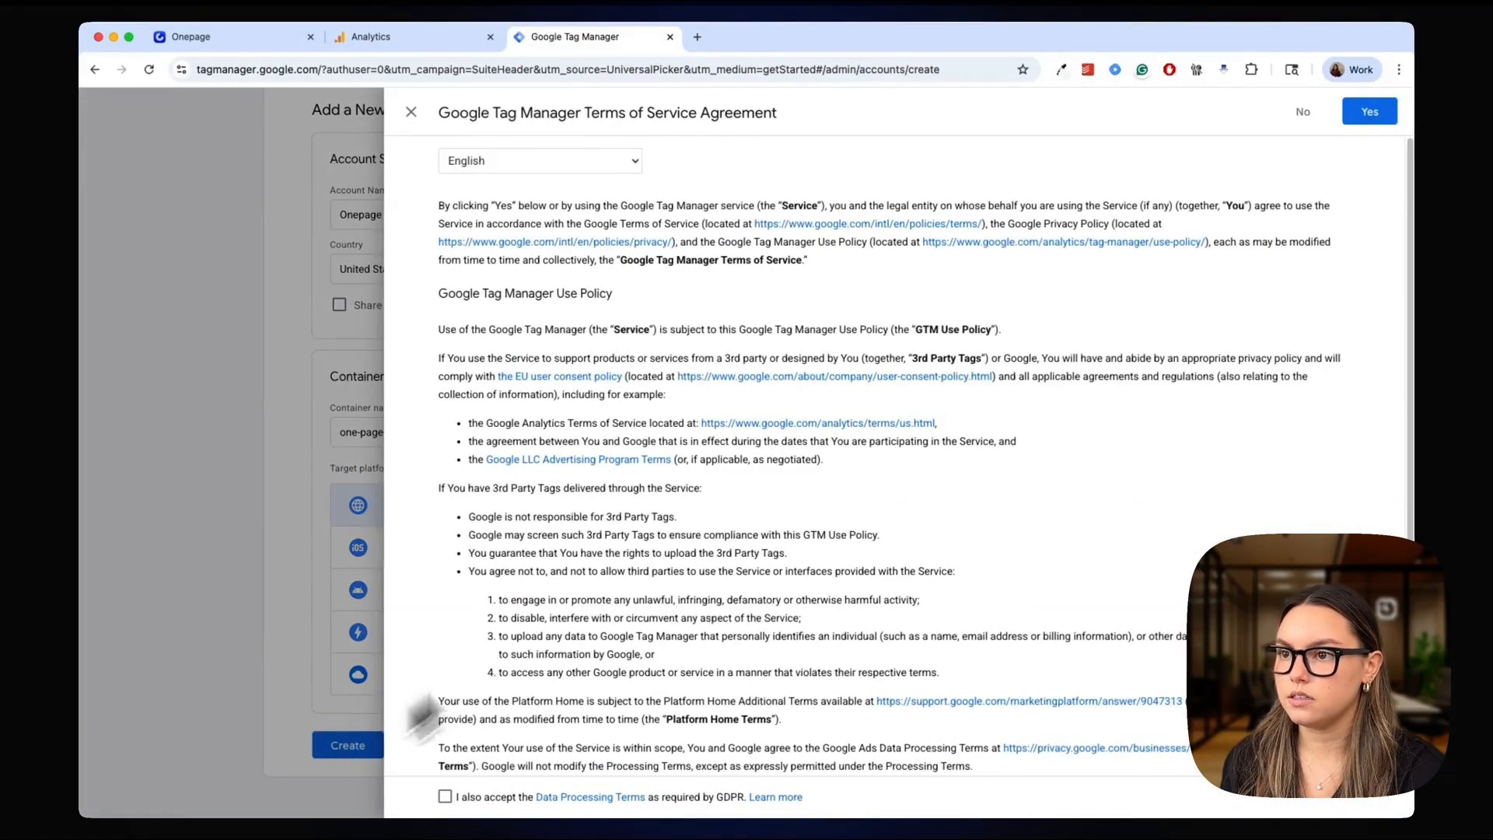
pyautogui.scroll(-3, 705, 502)
pyautogui.click(445, 796)
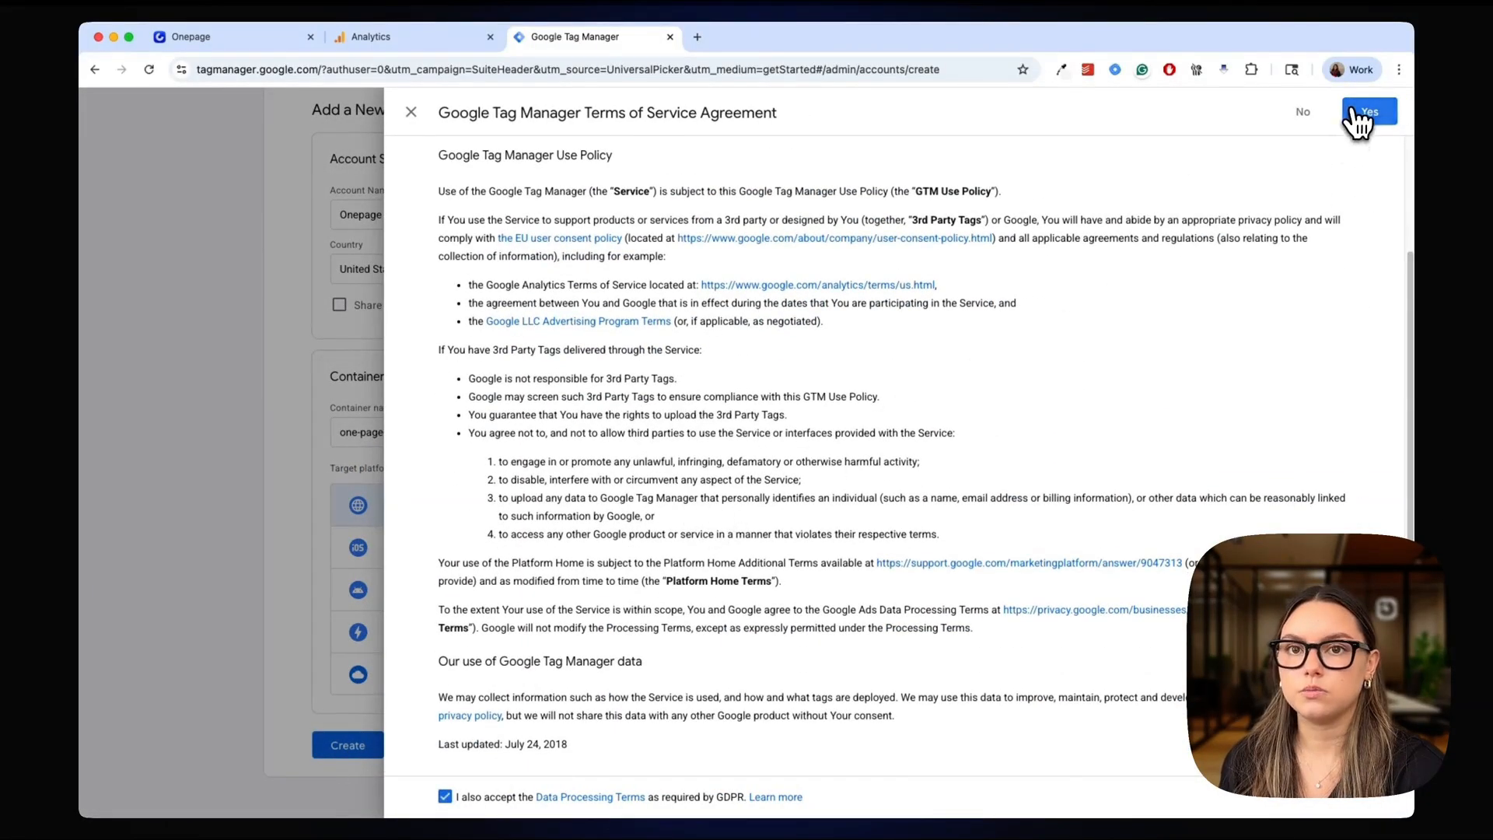
pyautogui.click(1365, 115)
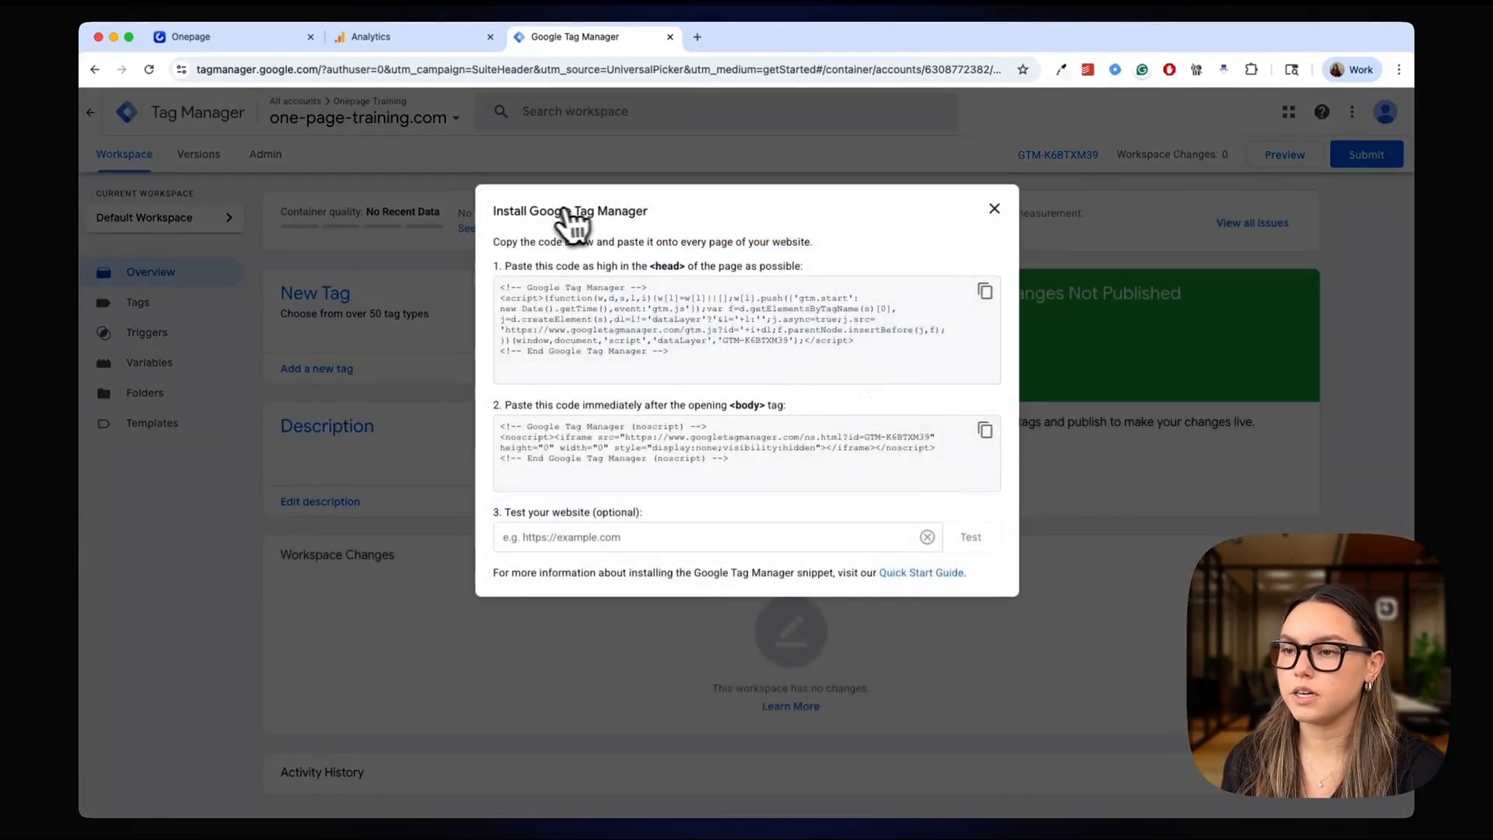
pyautogui.click(1145, 211)
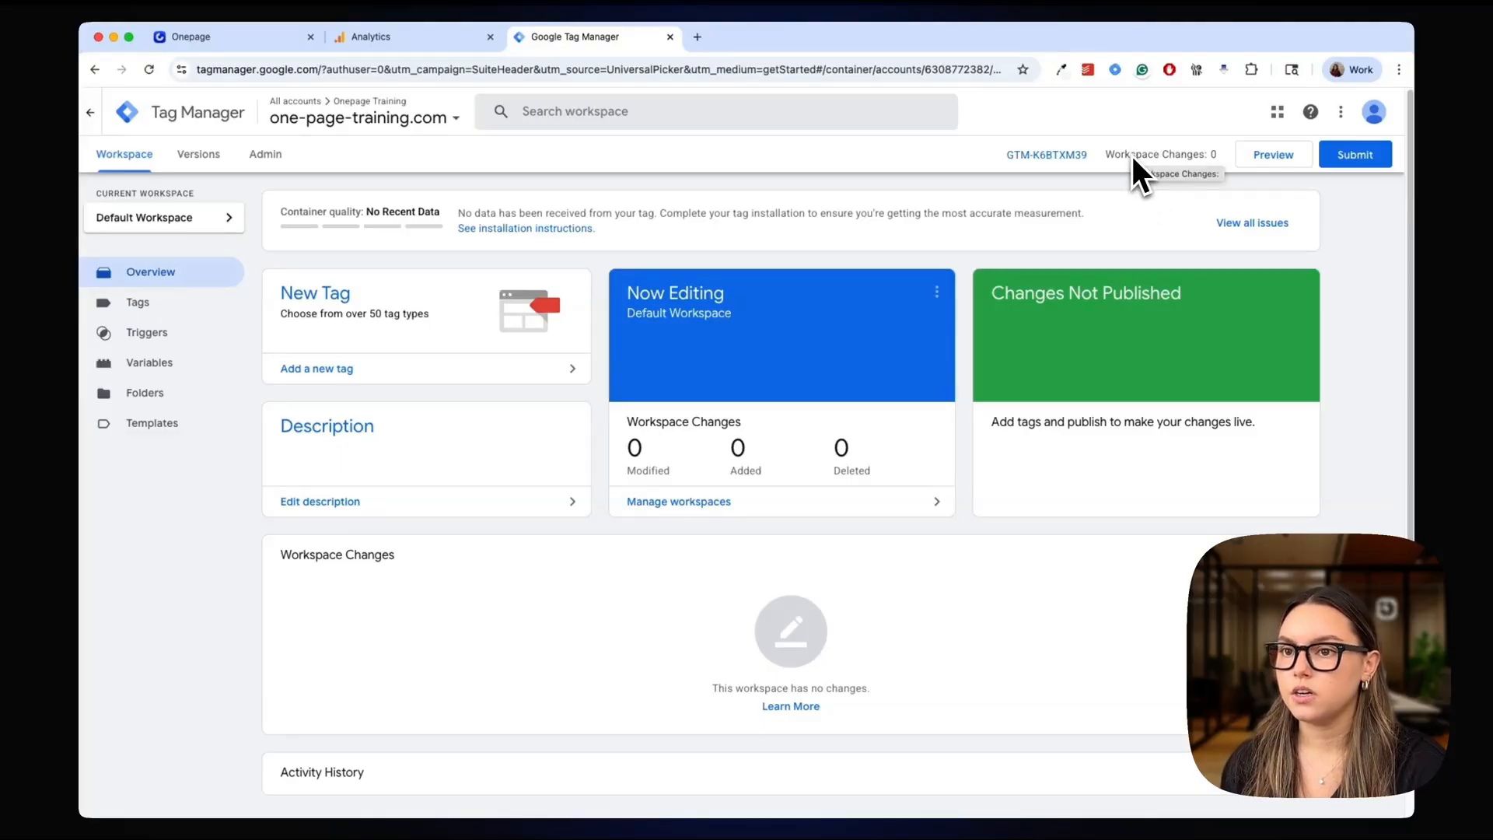
# Check the Google Tag field in the Onepage integration settings and return to Google Tag Manager
pyautogui.click(249, 39)
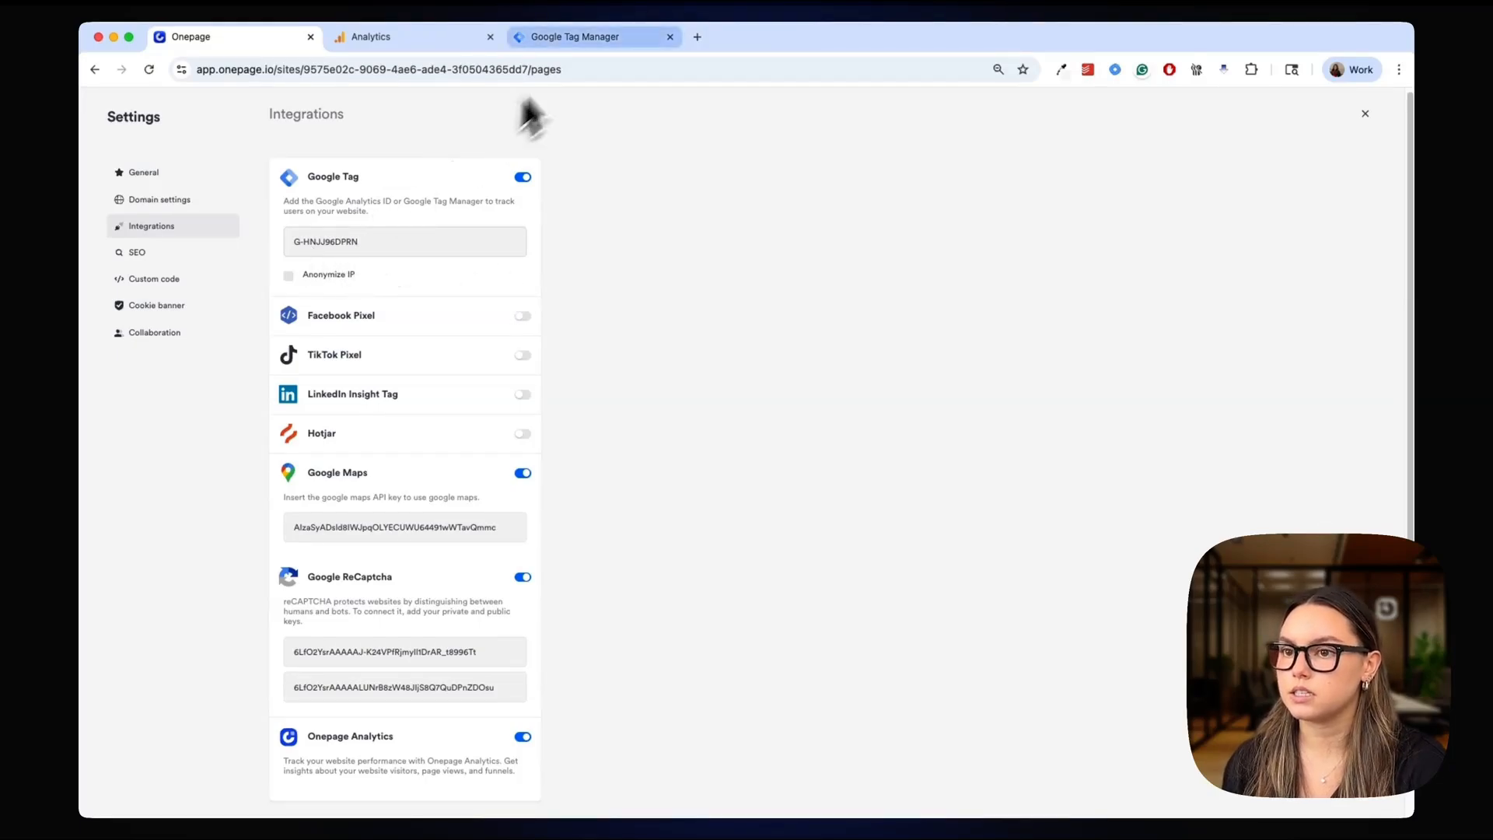
pyautogui.click(582, 40)
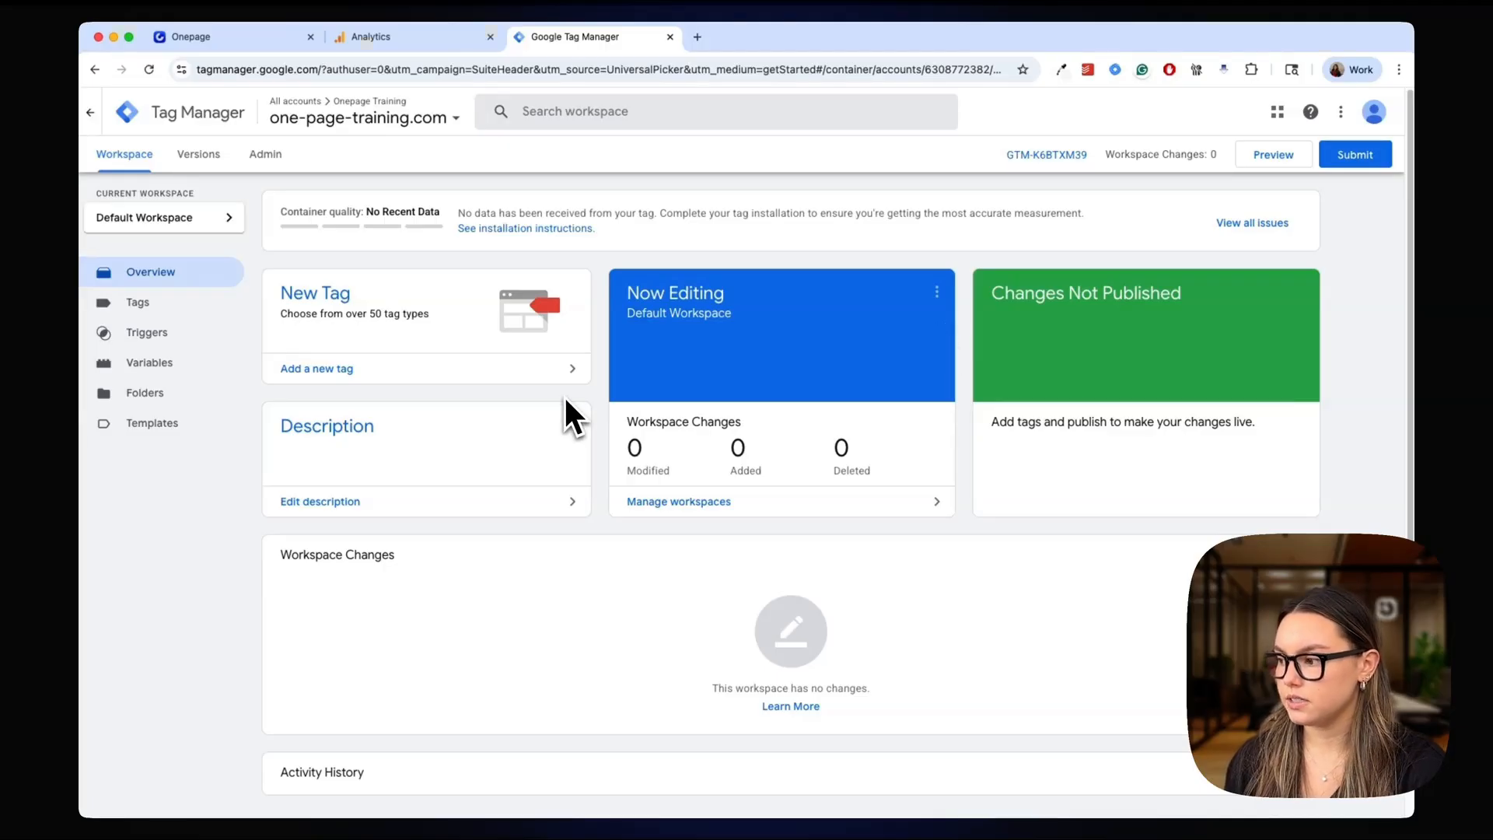
# Start a new tag in the container and set its type to Google Analytics: GA4 Event
pyautogui.click(148, 307)
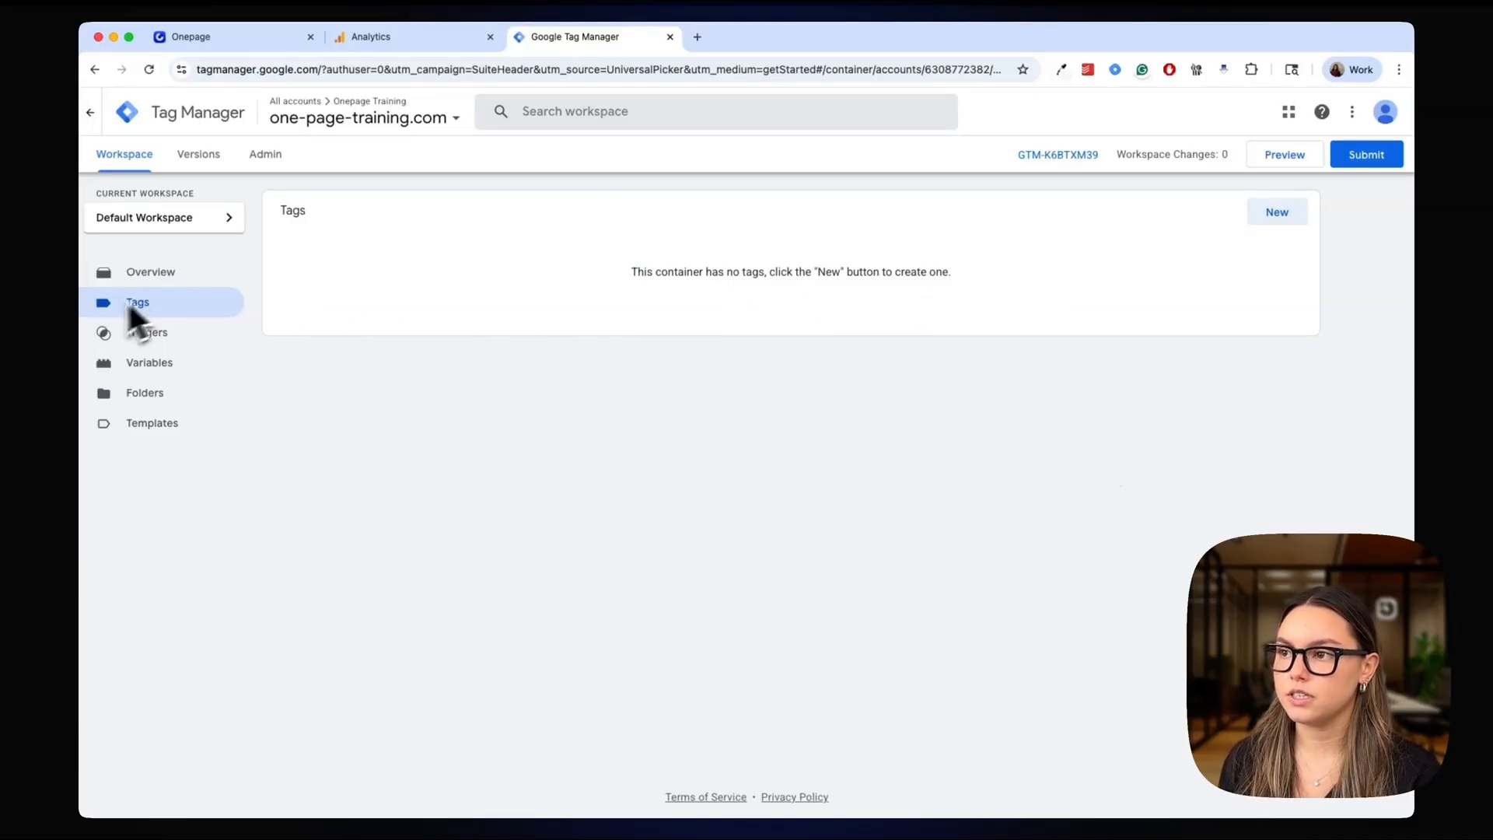
pyautogui.click(1267, 224)
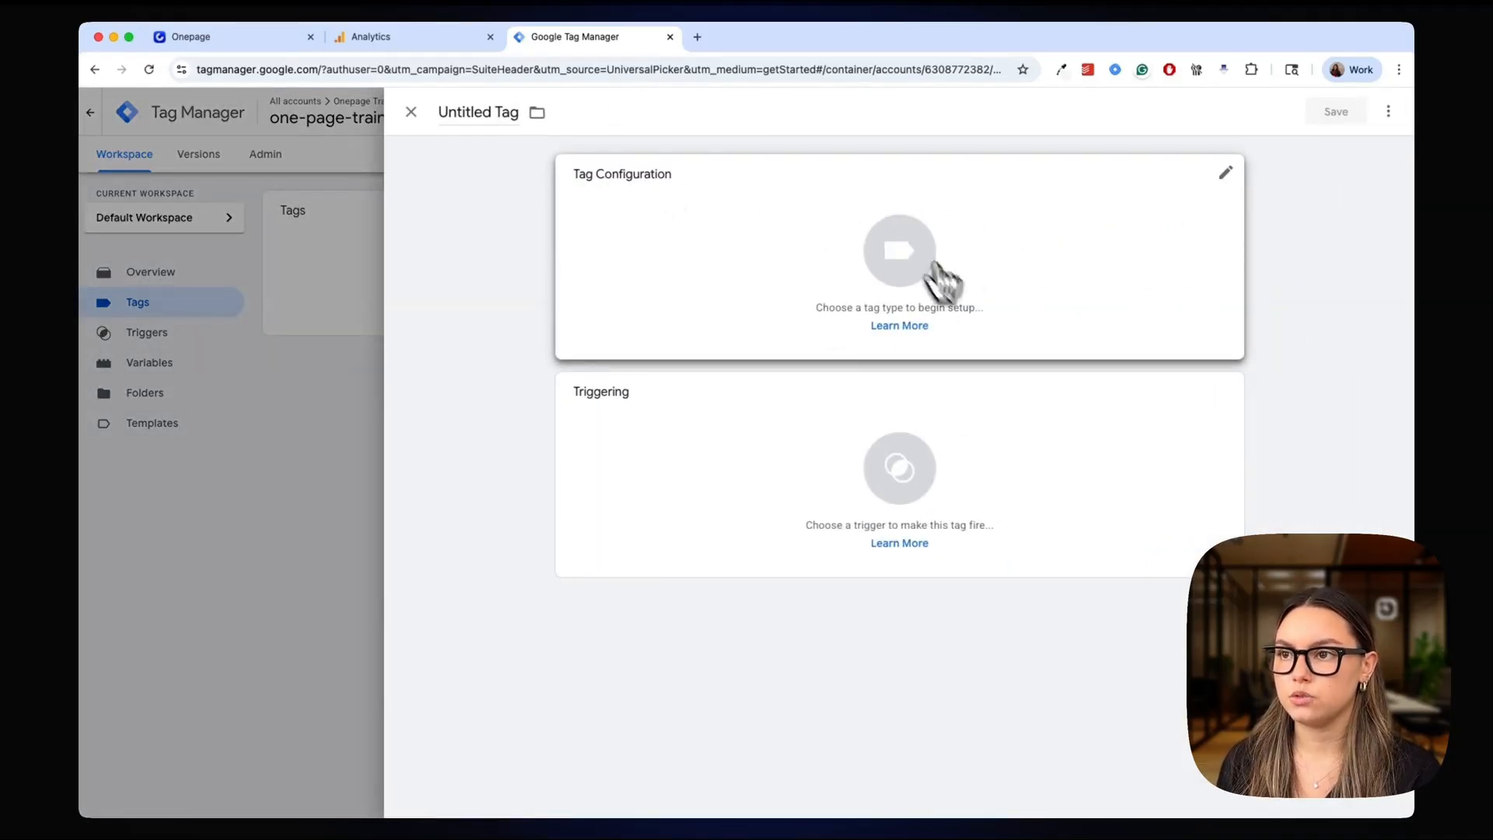
pyautogui.click(894, 257)
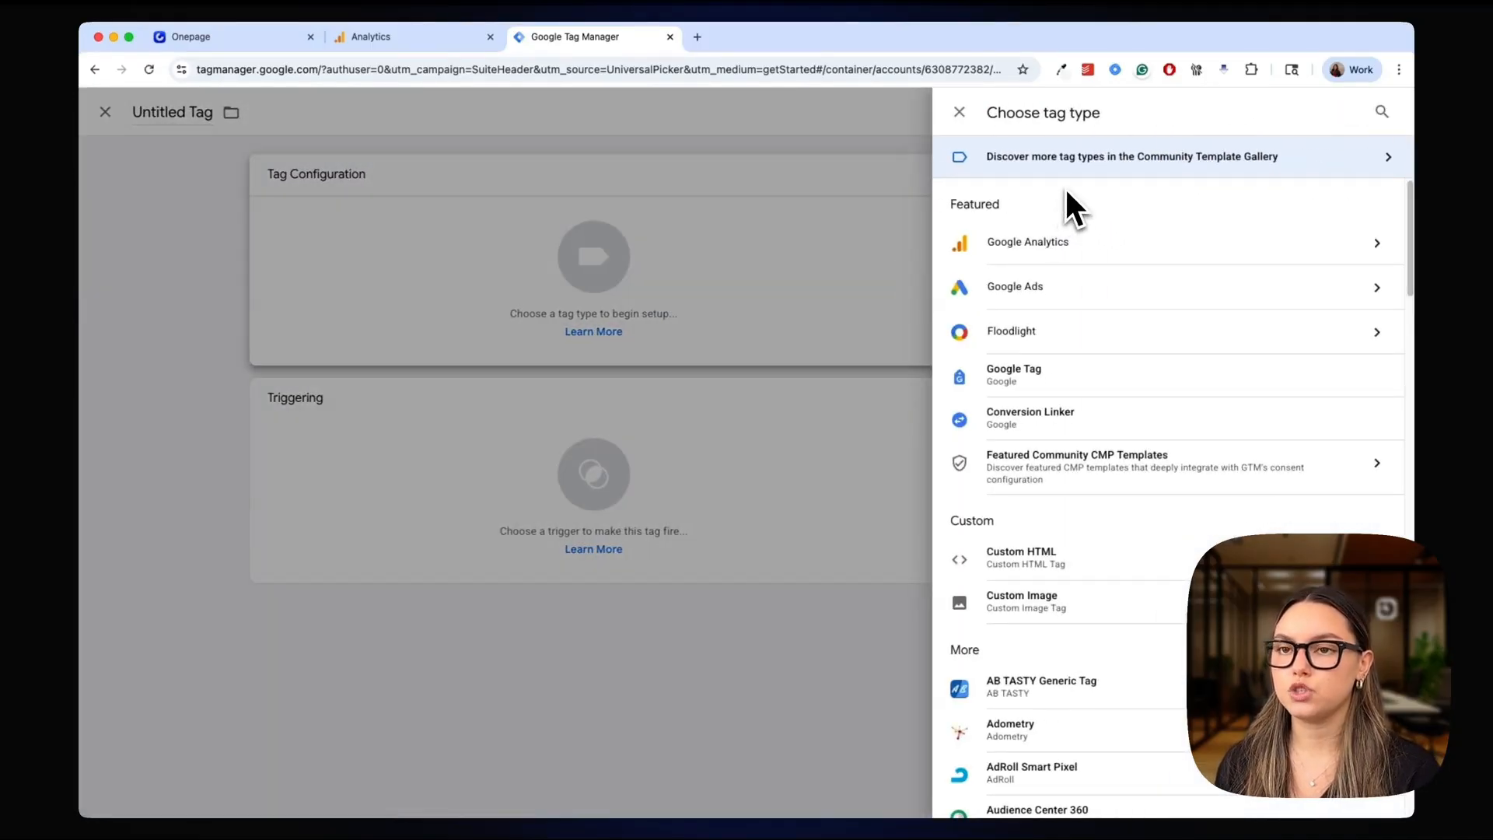
pyautogui.click(1099, 249)
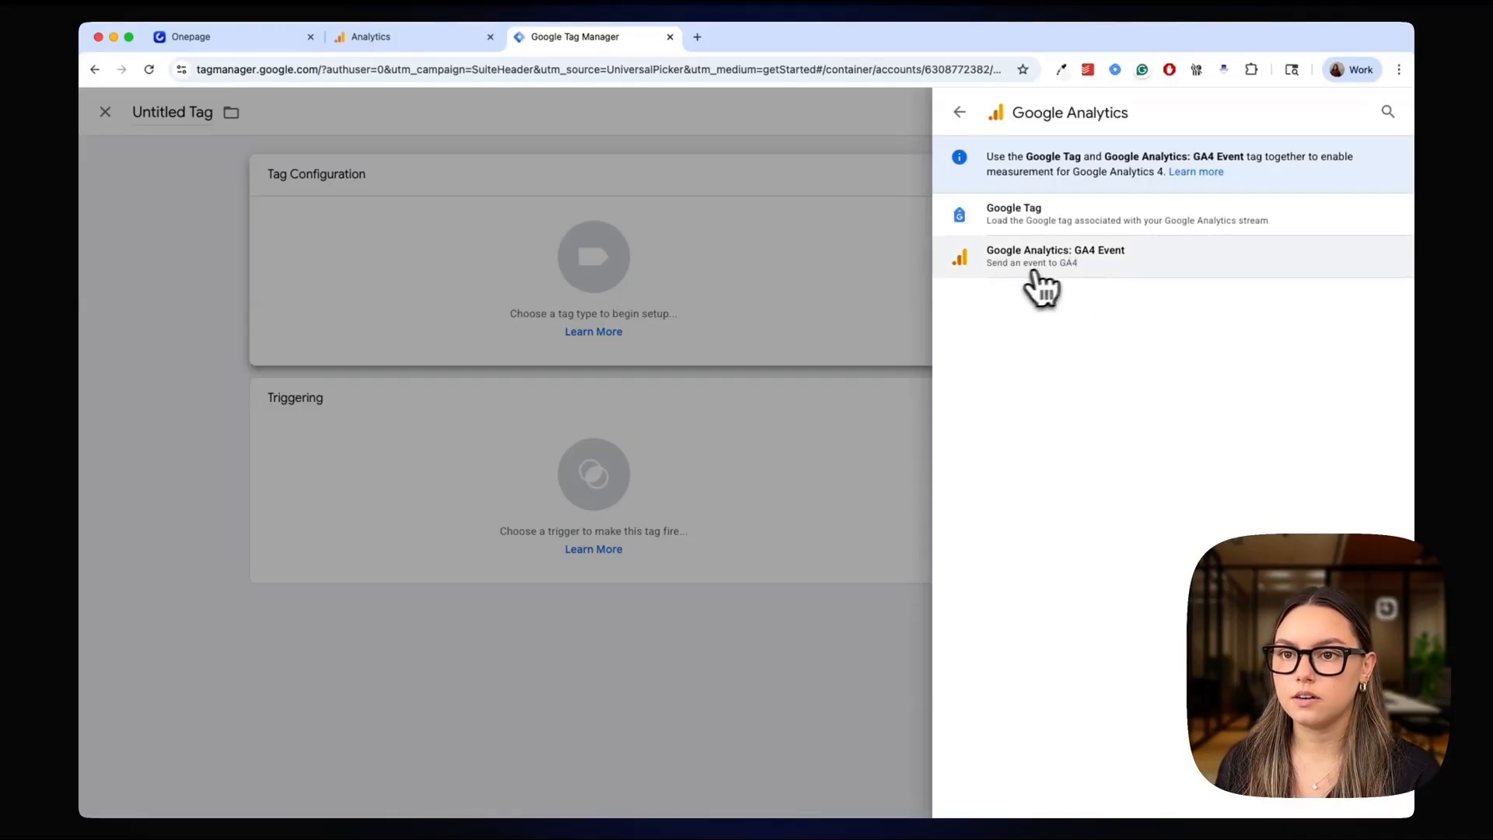
pyautogui.click(1134, 268)
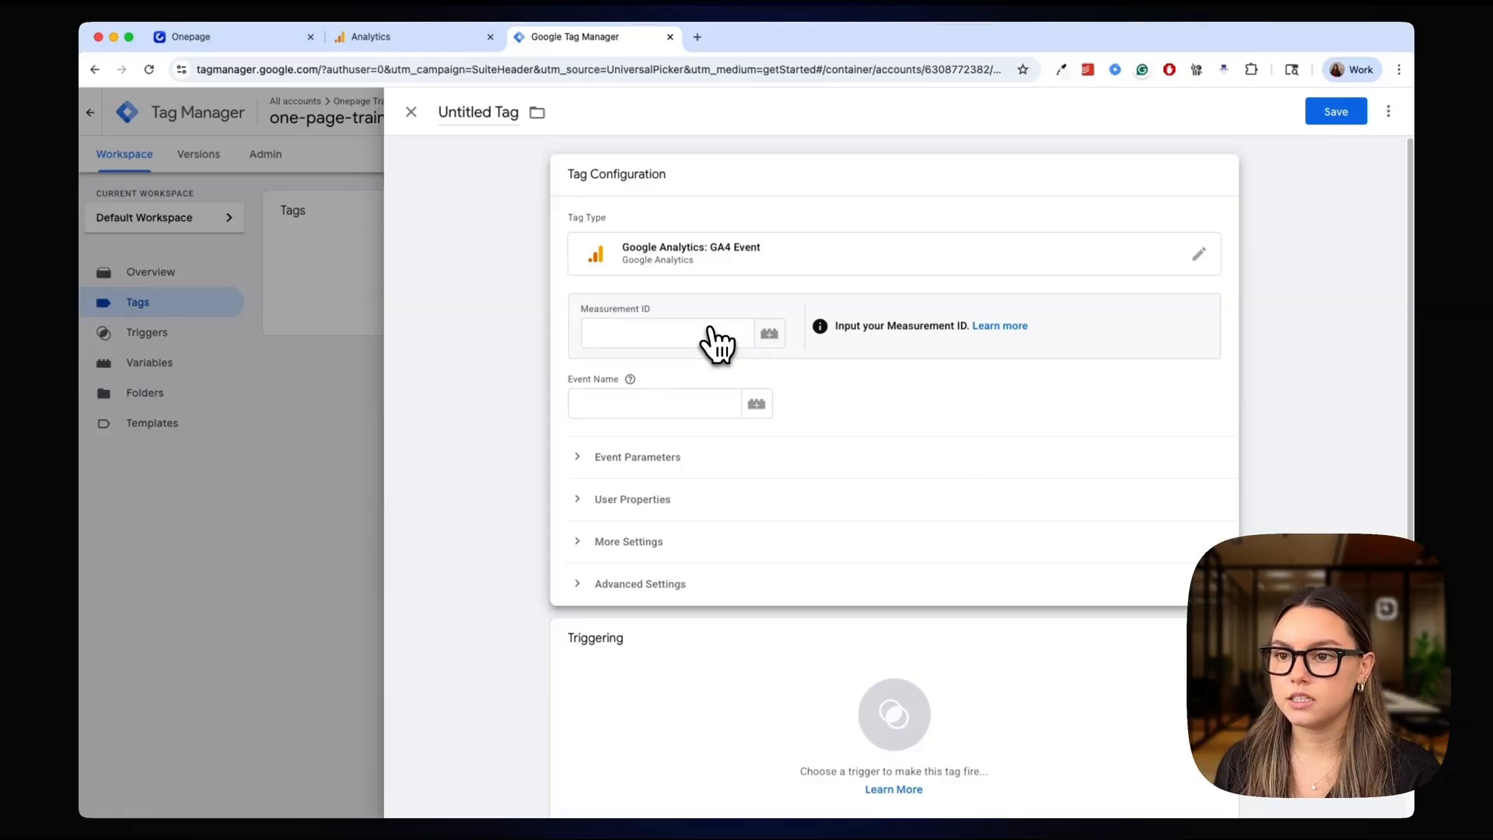
# Copy the measurement ID from the Training web stream in Google Analytics into the GA4 event tag's Measurement ID in Google Tag Manager
pyautogui.click(443, 43)
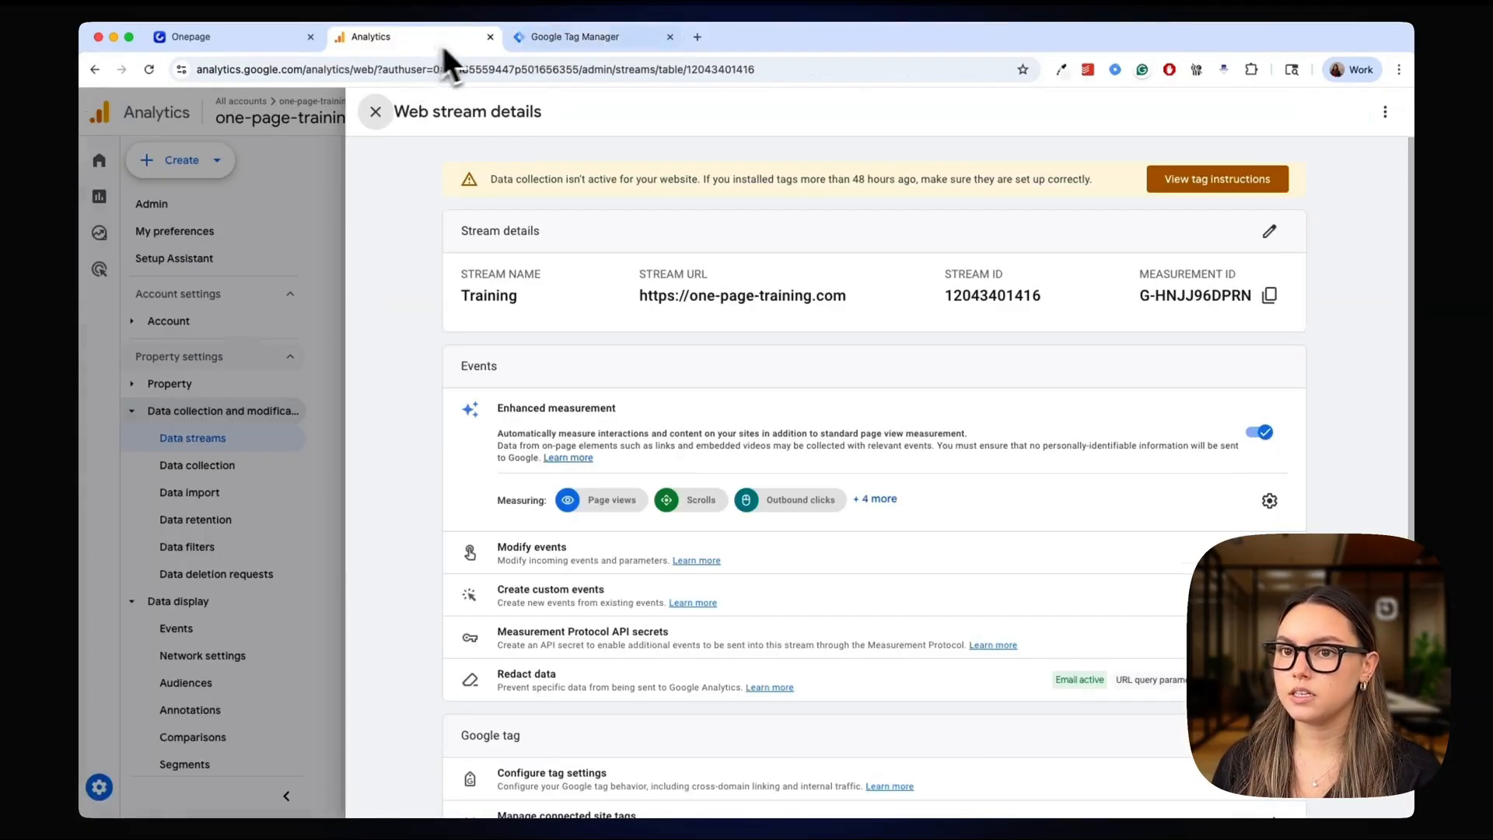
pyautogui.click(1269, 295)
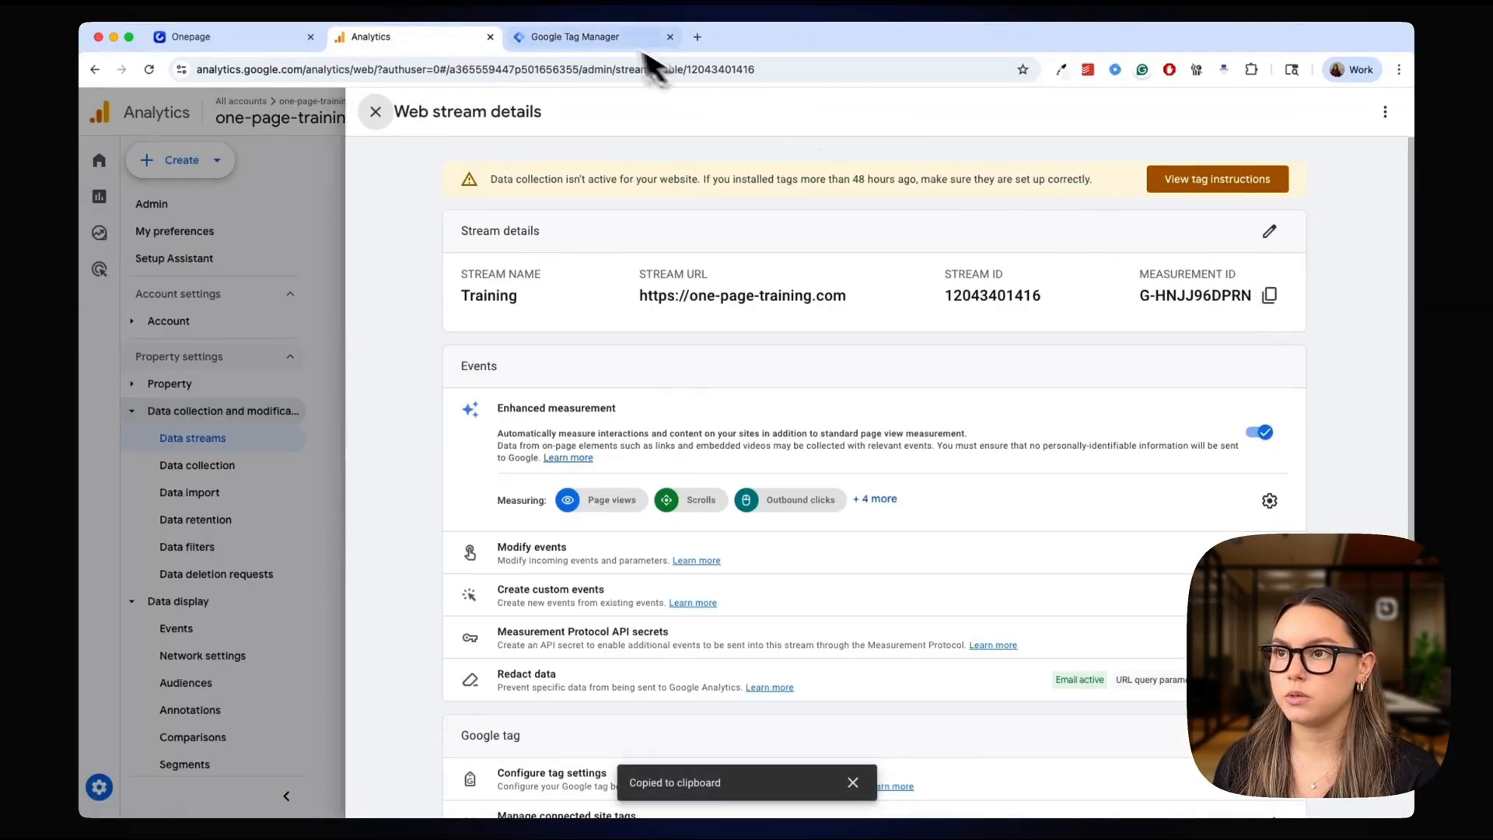
pyautogui.click(622, 38)
pyautogui.click(673, 330)
pyautogui.press('super+v')
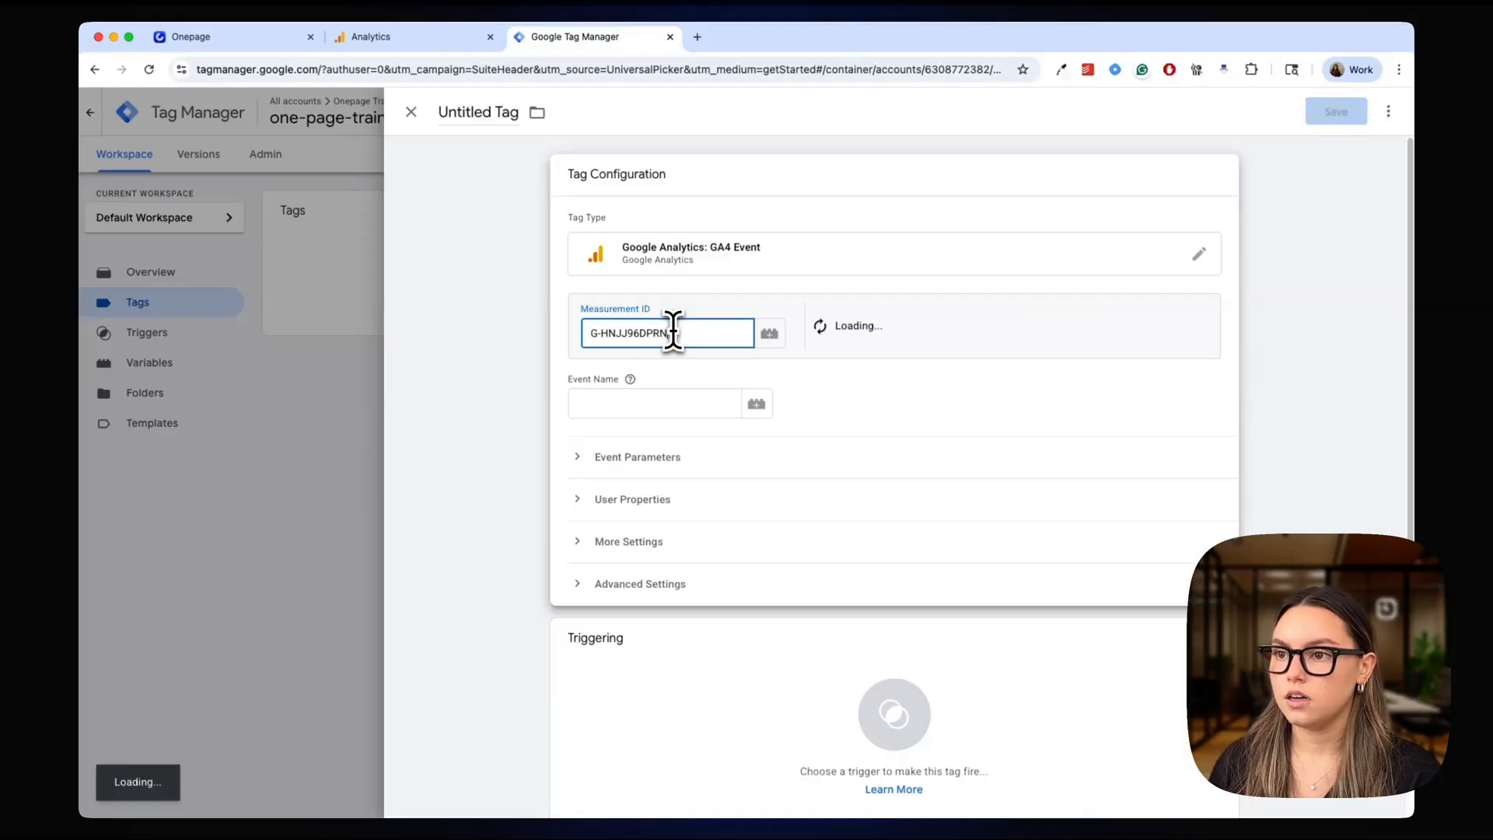
# Create a Google tag for that measurement ID from the GA4 event configuration and save it with the Initialization - All Pages trigger
pyautogui.click(990, 361)
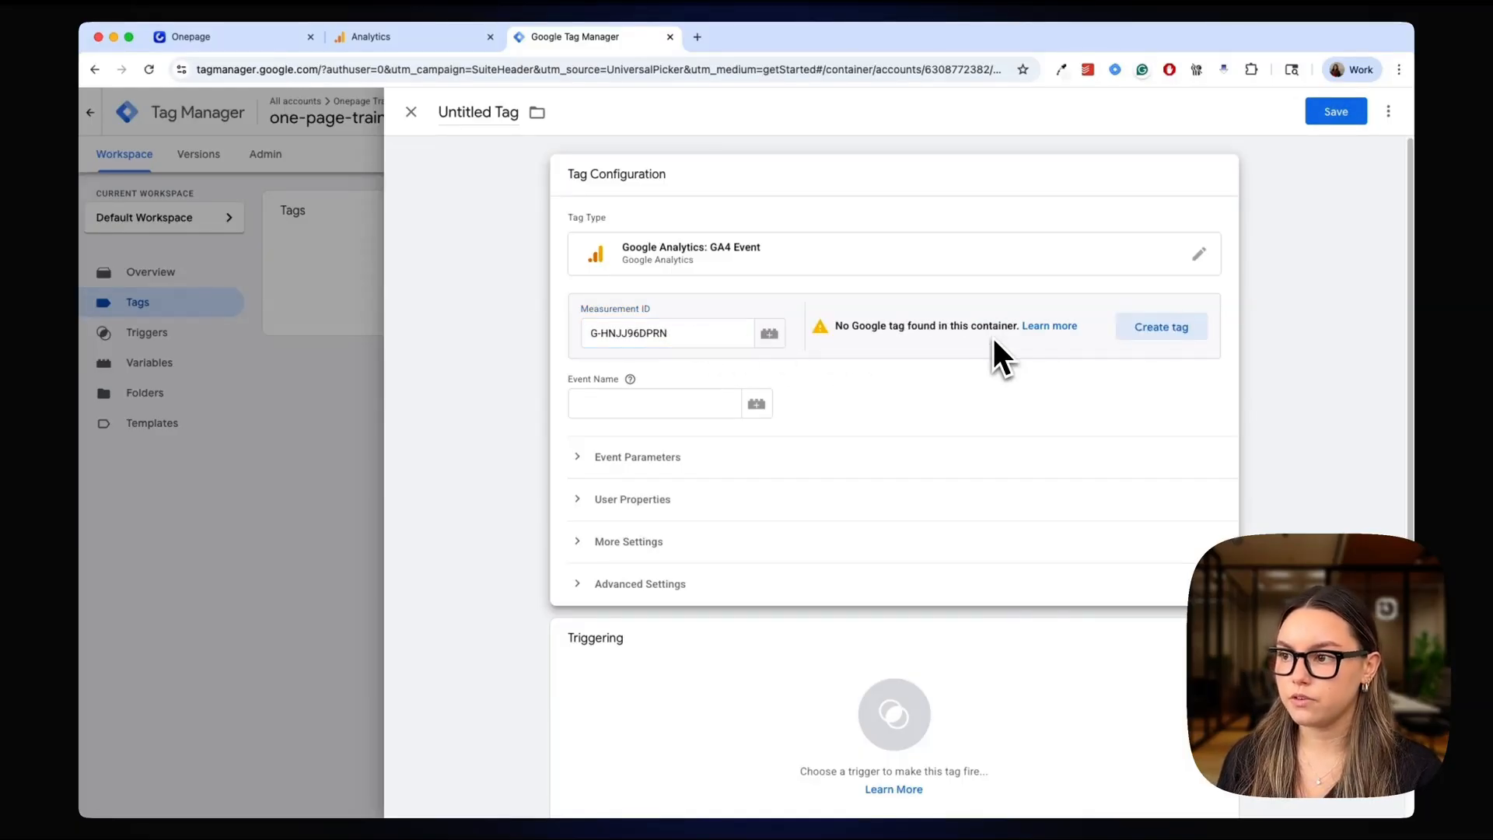
pyautogui.click(1161, 327)
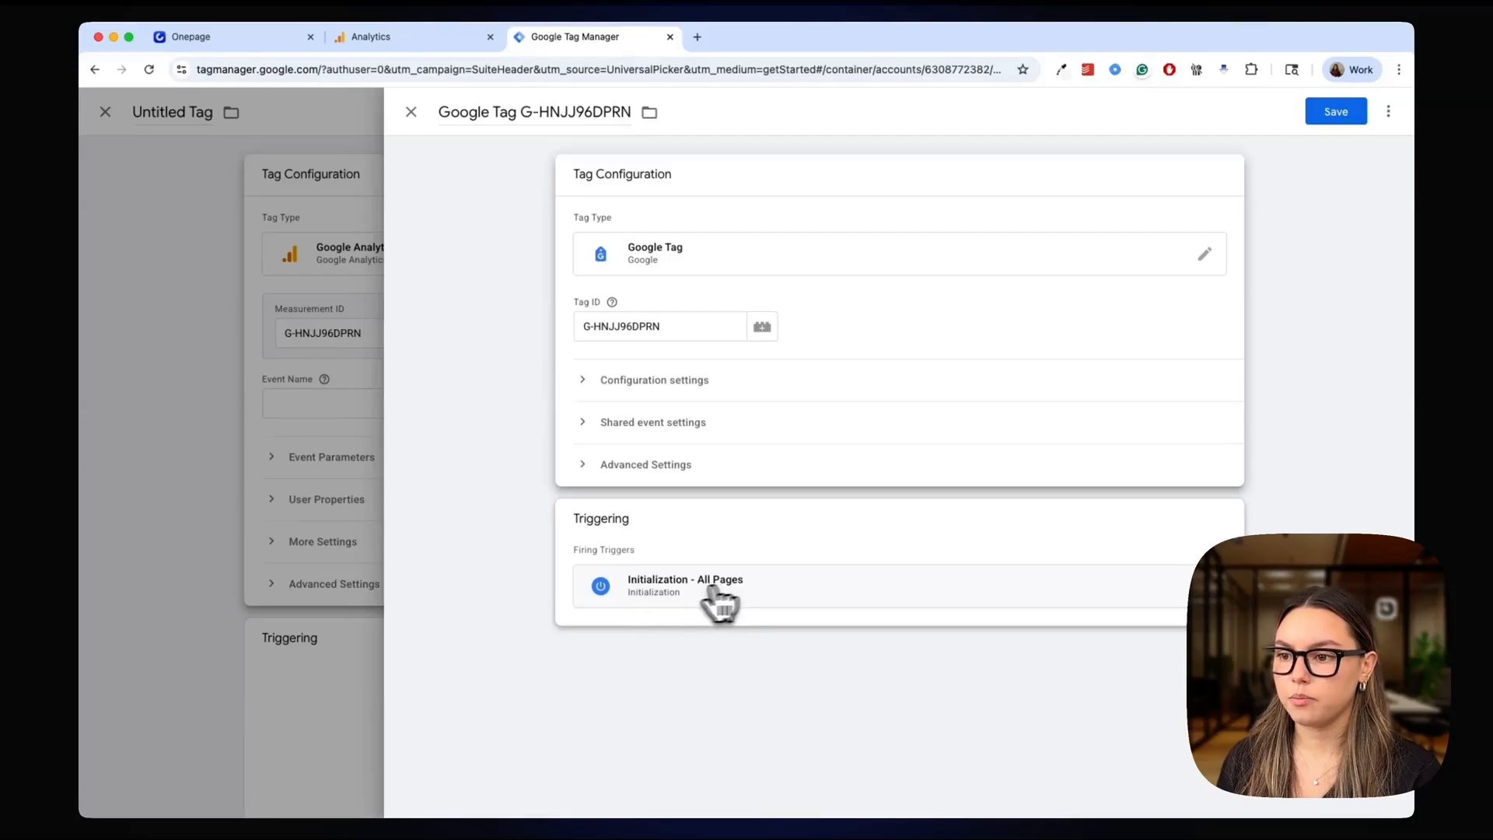
pyautogui.click(1335, 111)
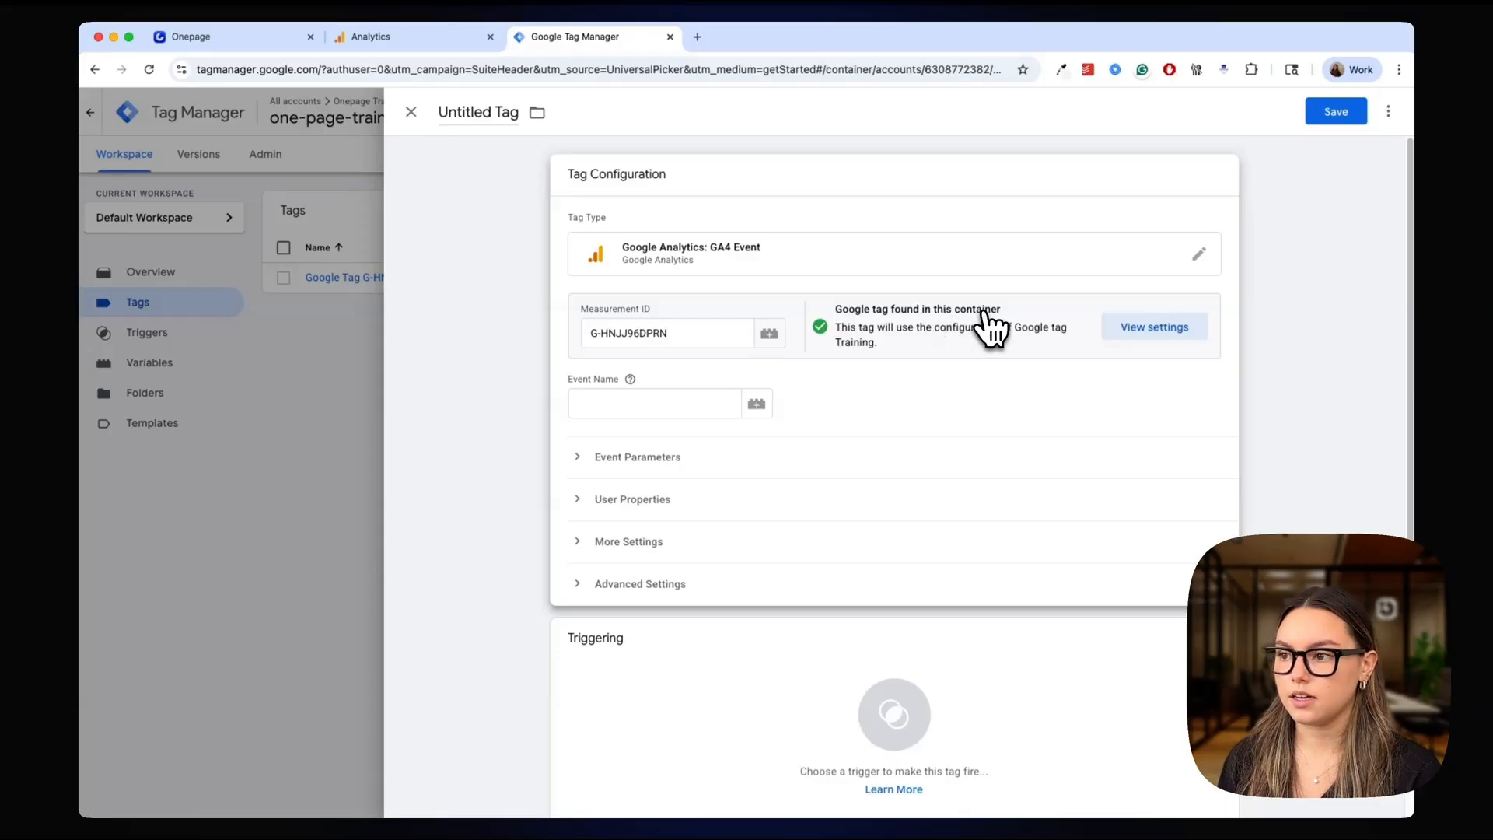
# Complete the GA4 event tag with the event name "Send to GA" and the All Pages trigger, and save it under the suggested name
pyautogui.click(622, 405)
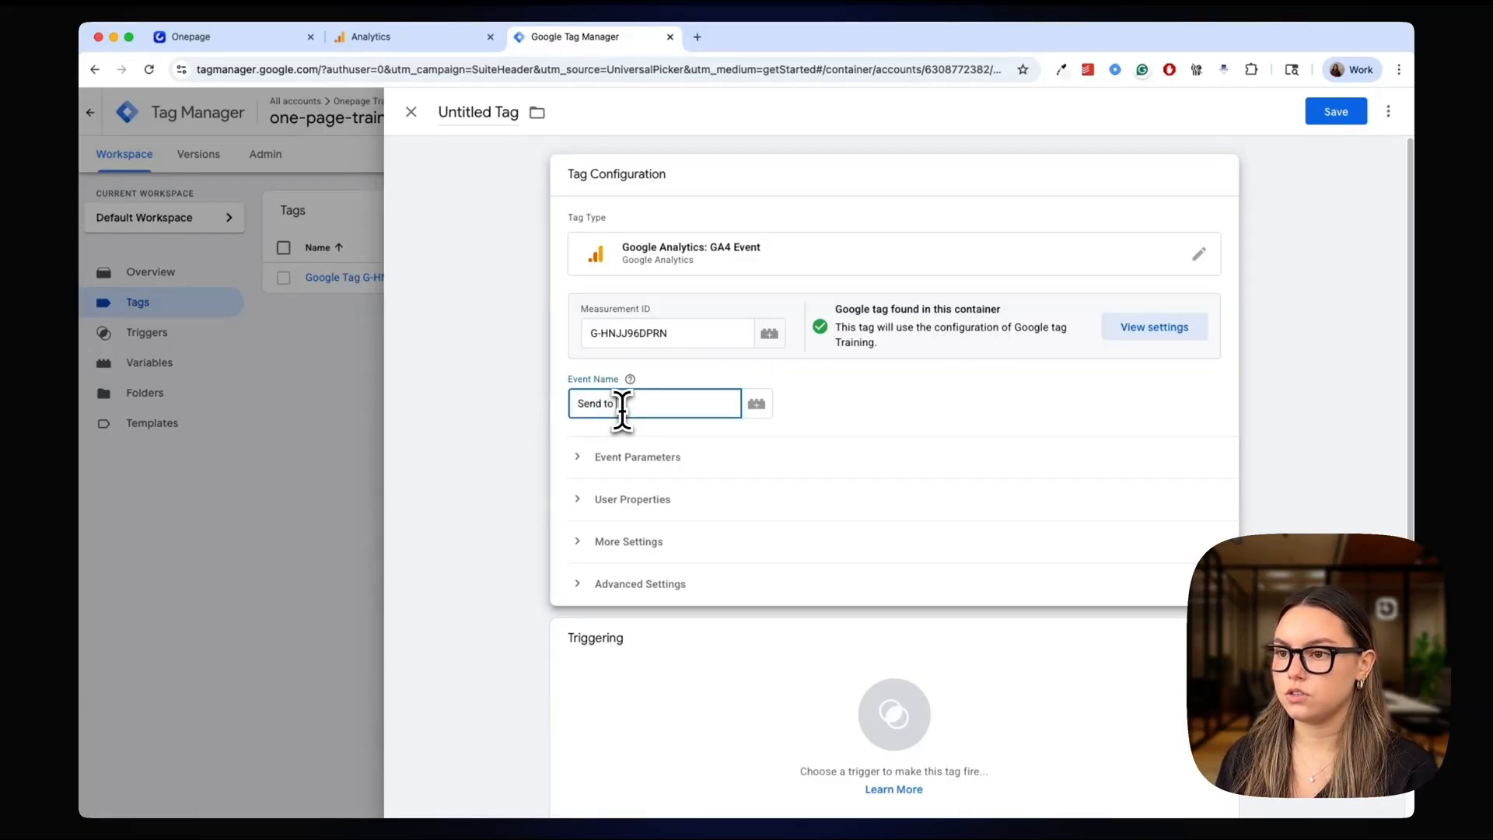
pyautogui.click(1286, 222)
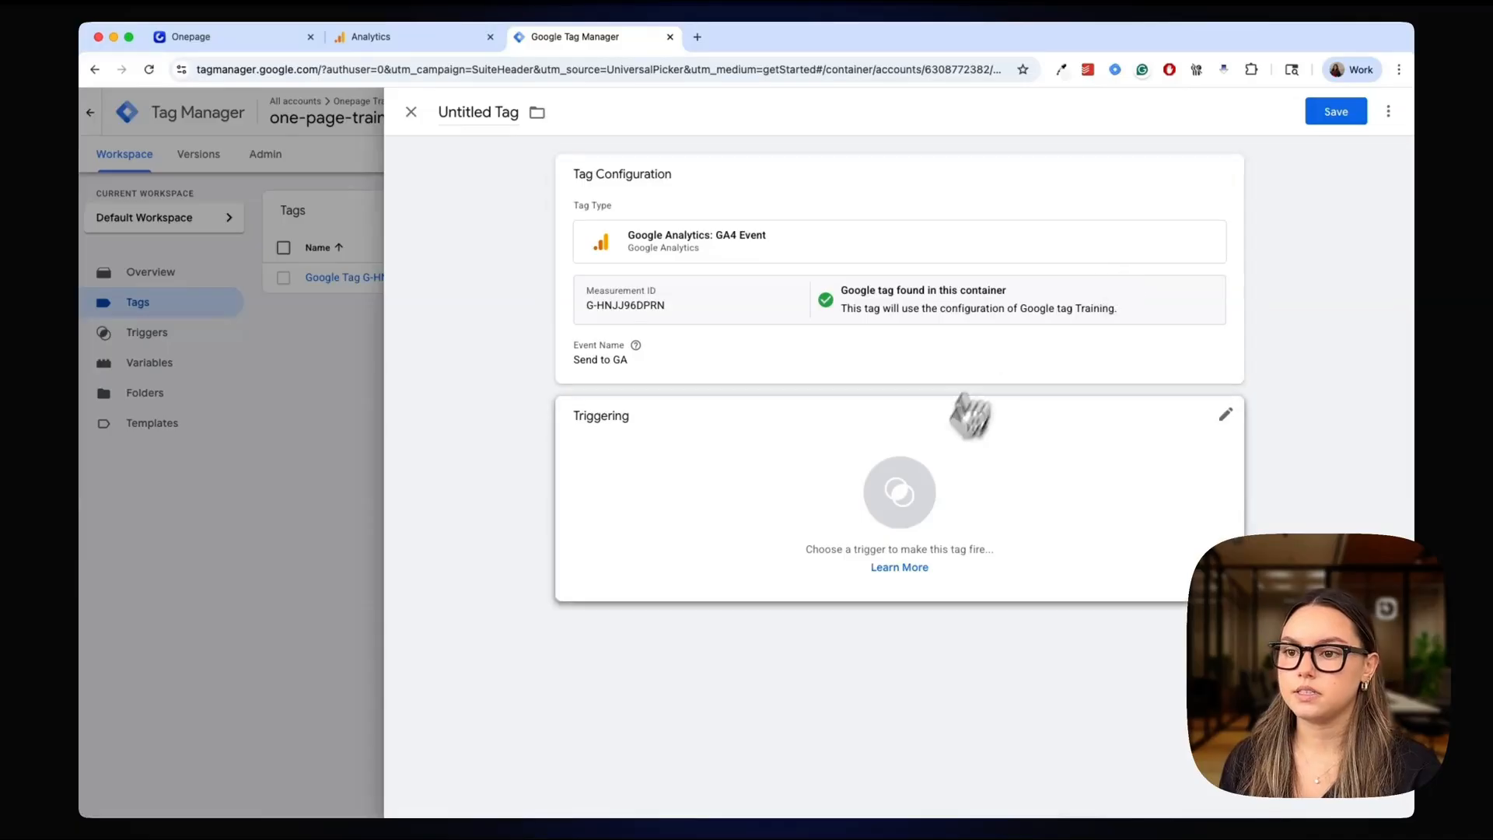
pyautogui.click(932, 476)
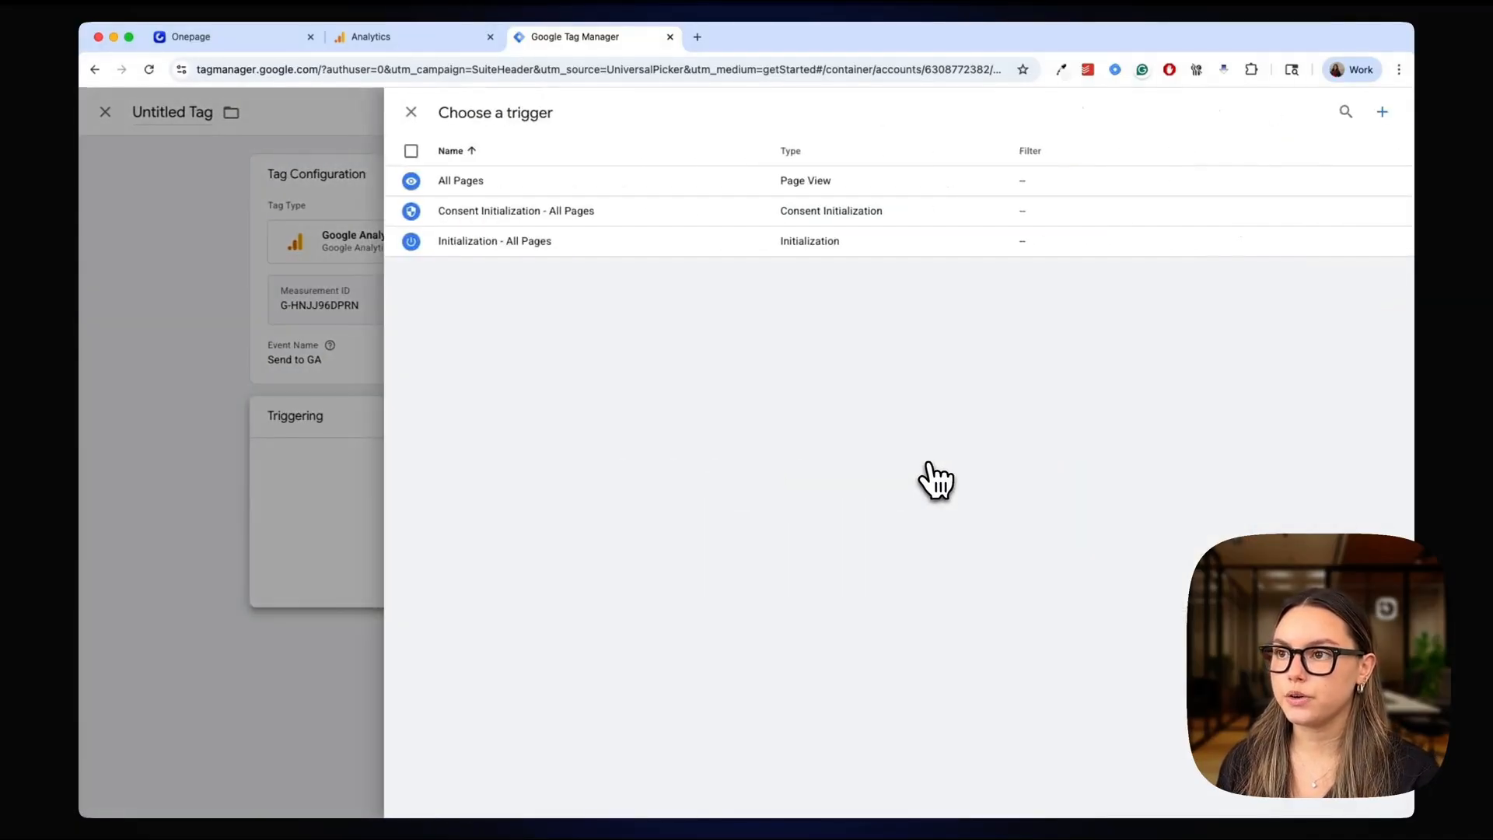
pyautogui.click(558, 186)
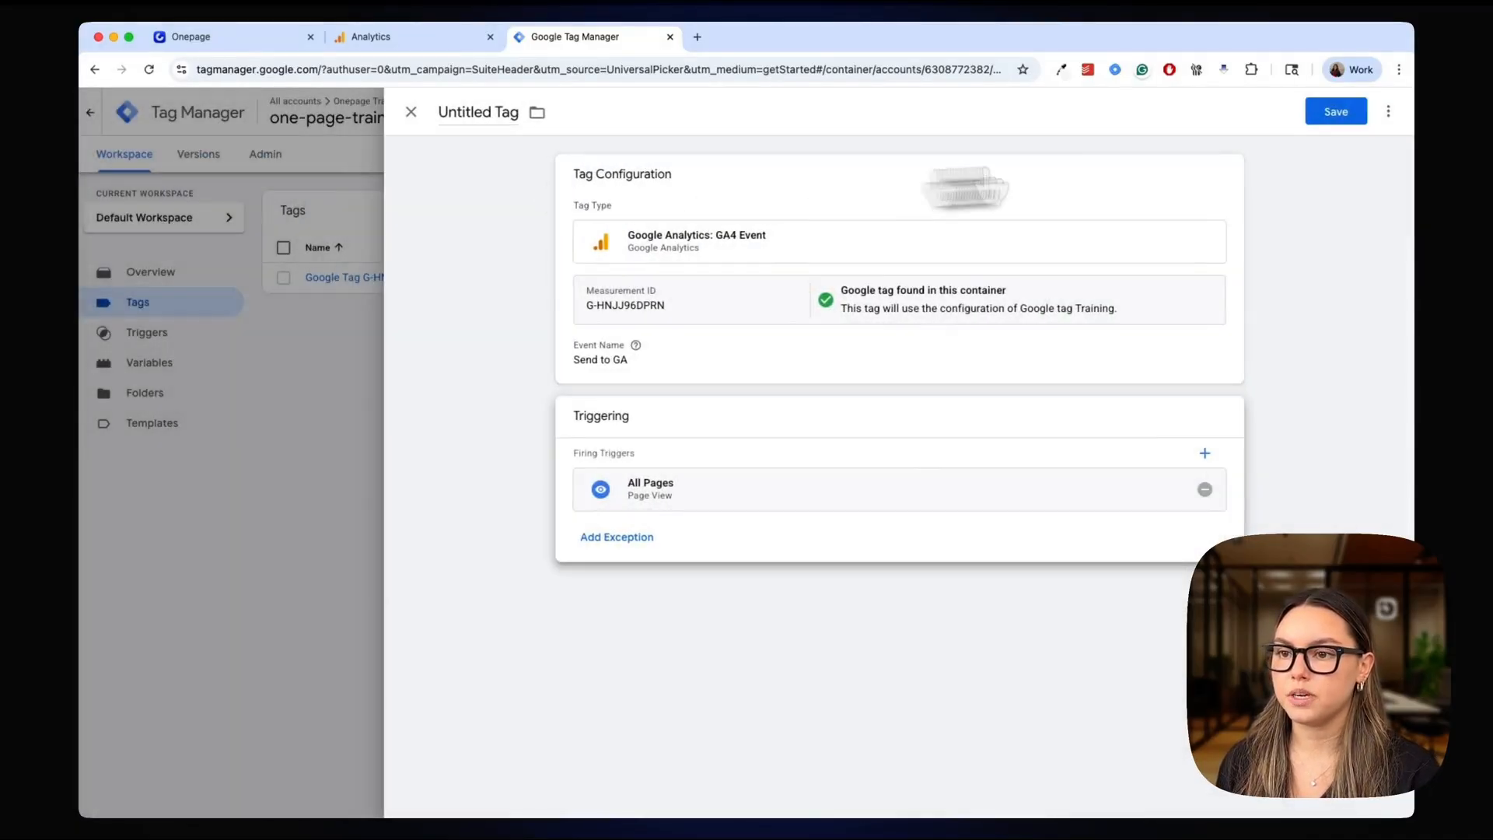
pyautogui.click(1356, 117)
pyautogui.click(872, 335)
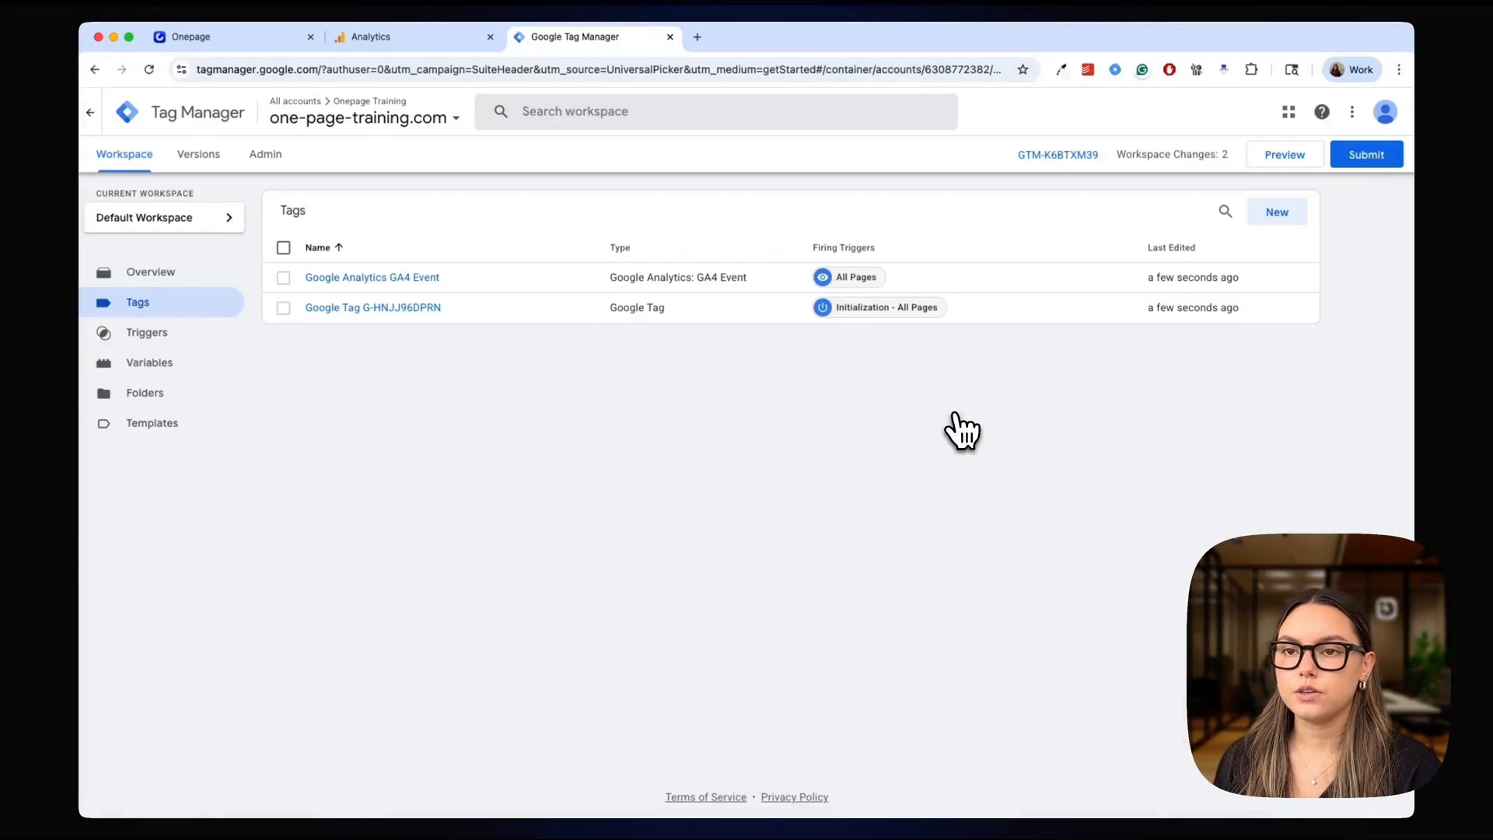
# Publish the workspace changes to the Live environment without a version name or description, and review the published version's details
pyautogui.click(1368, 159)
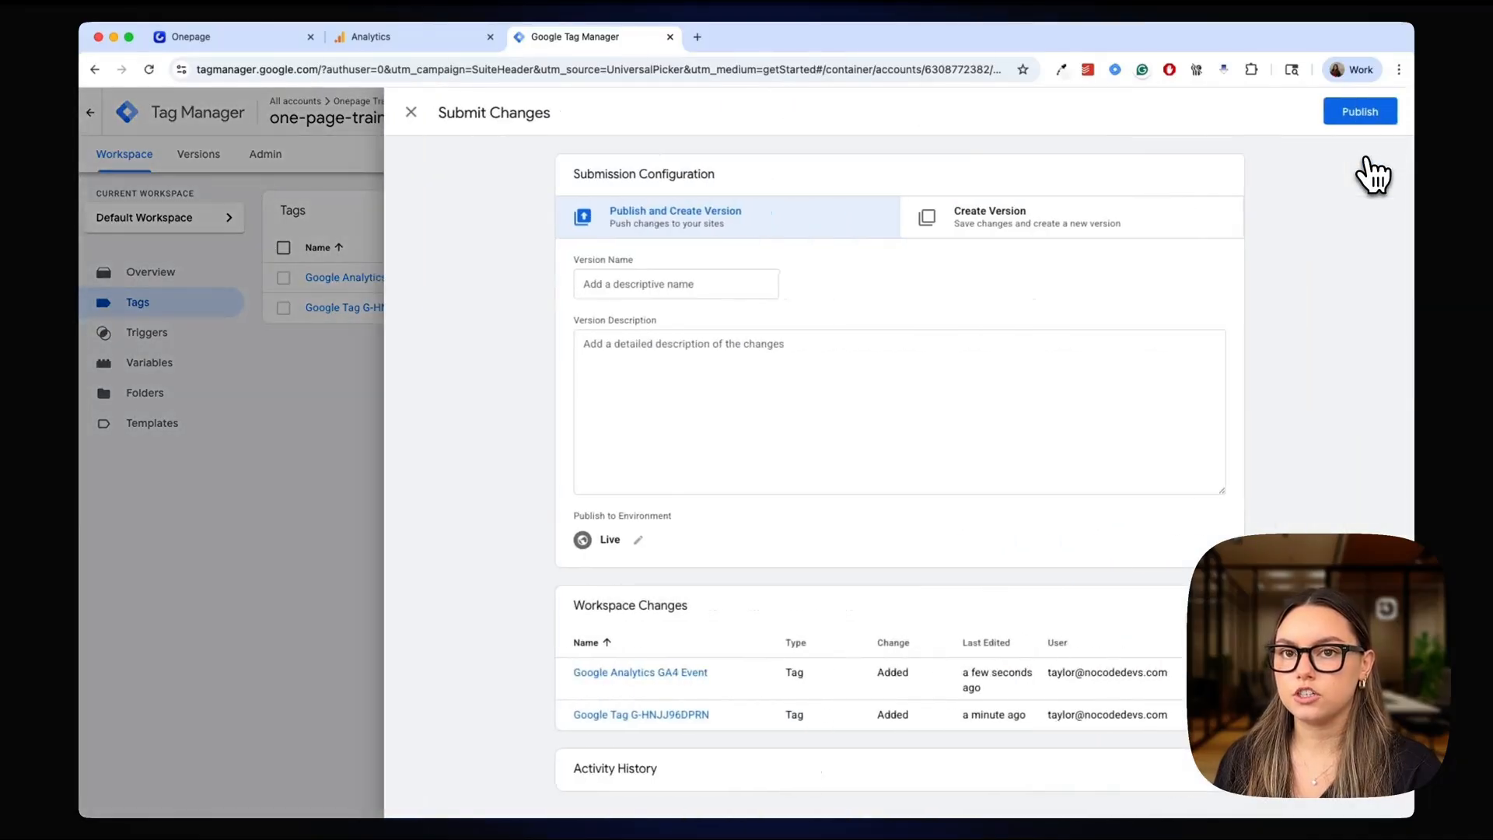
pyautogui.click(1360, 113)
pyautogui.click(932, 550)
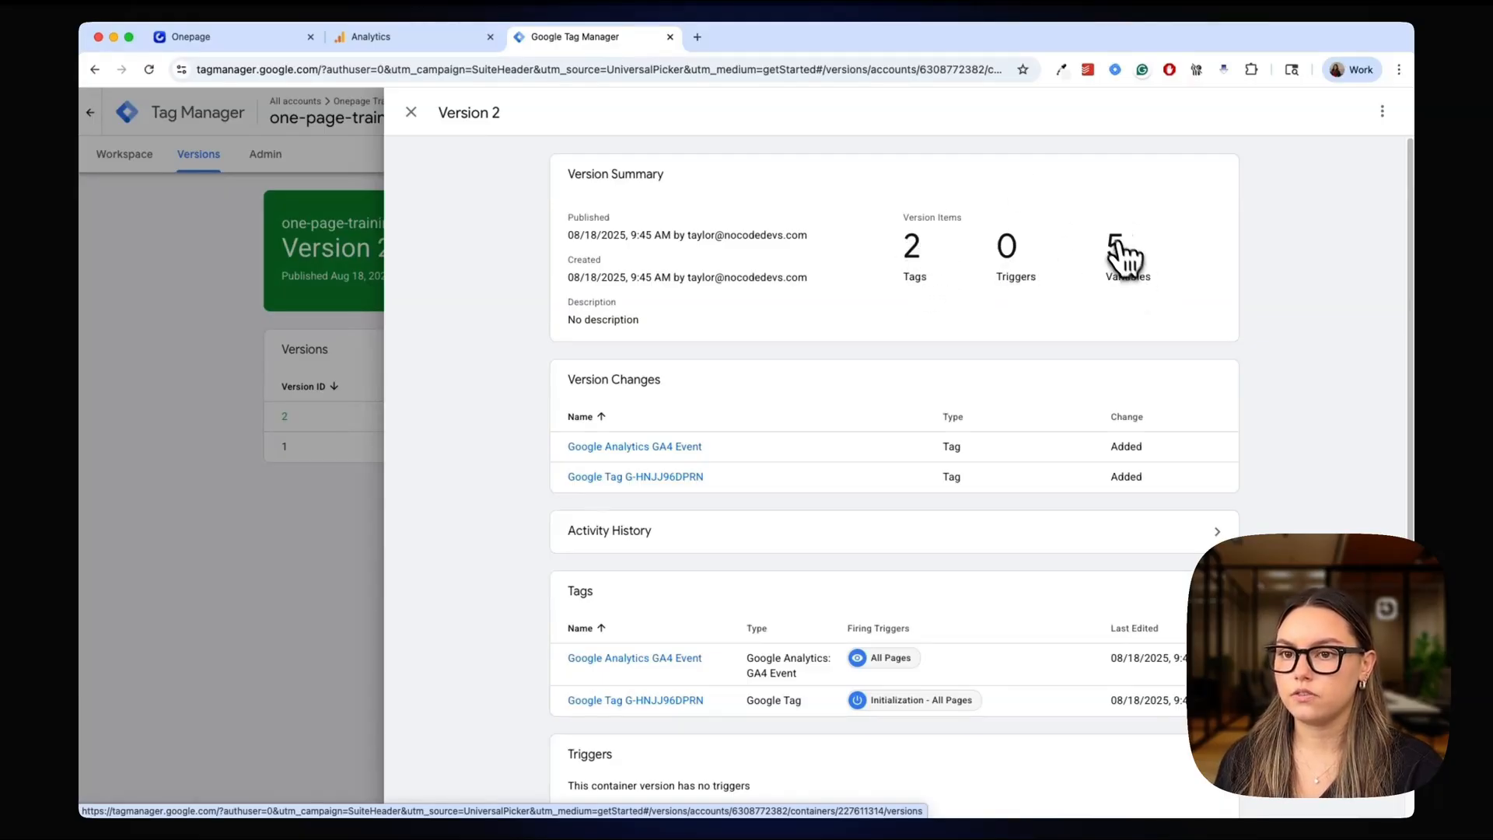
pyautogui.scroll(-1, 1166, 311)
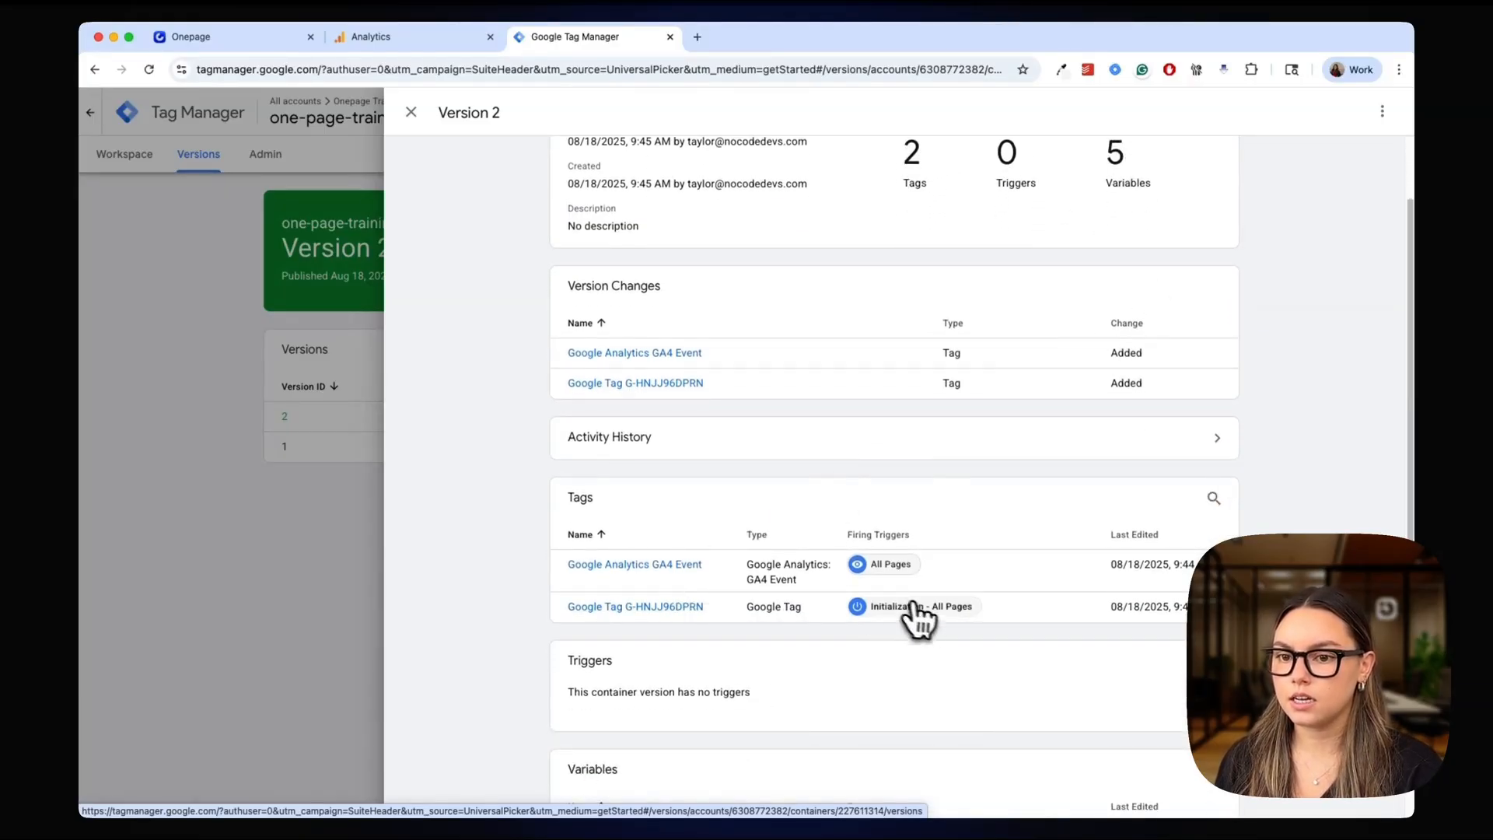
pyautogui.scroll(-2, 929, 617)
pyautogui.scroll(-2, 894, 561)
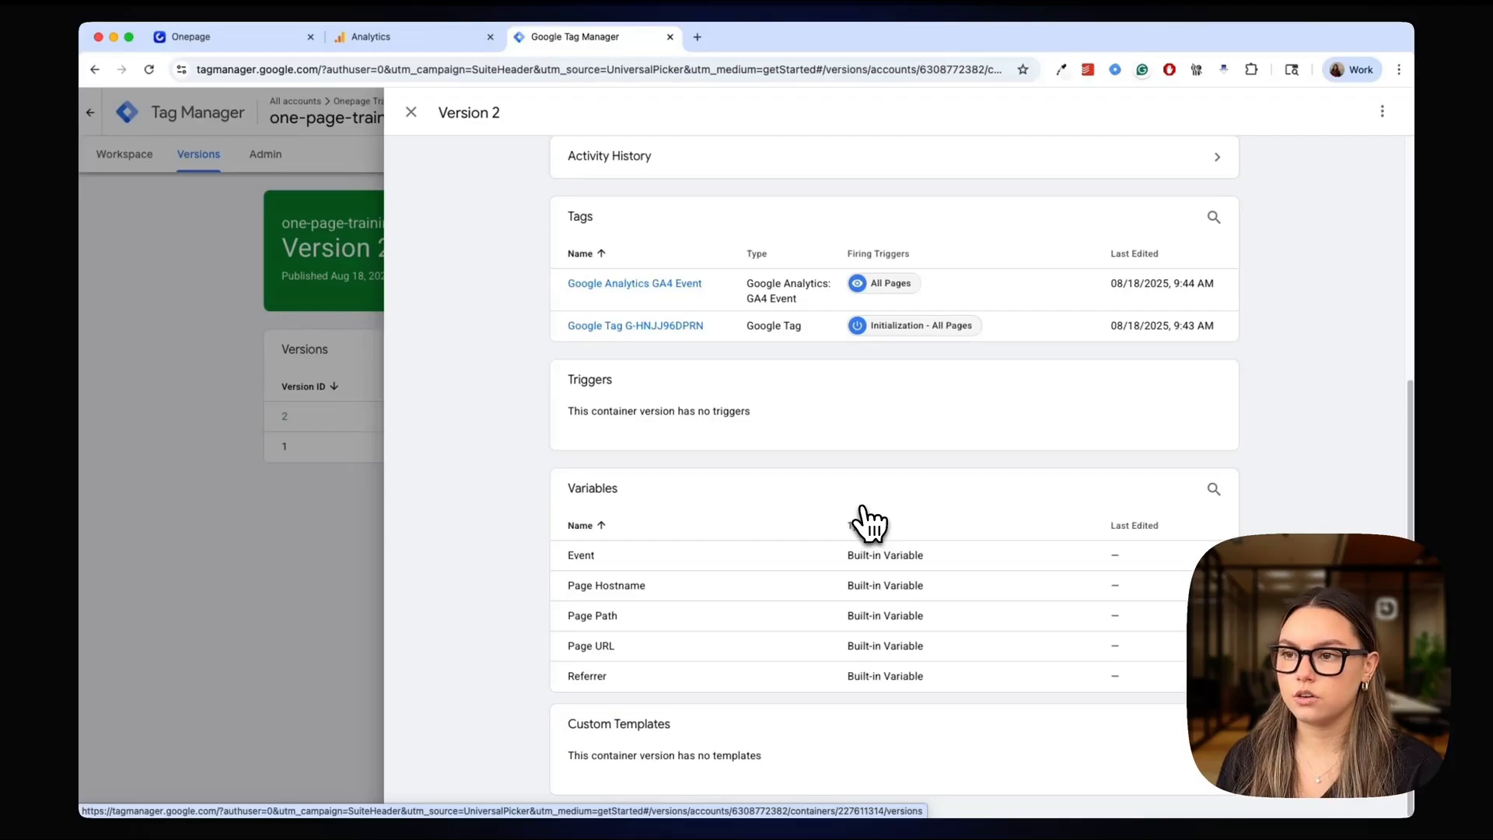
pyautogui.scroll(5, 868, 523)
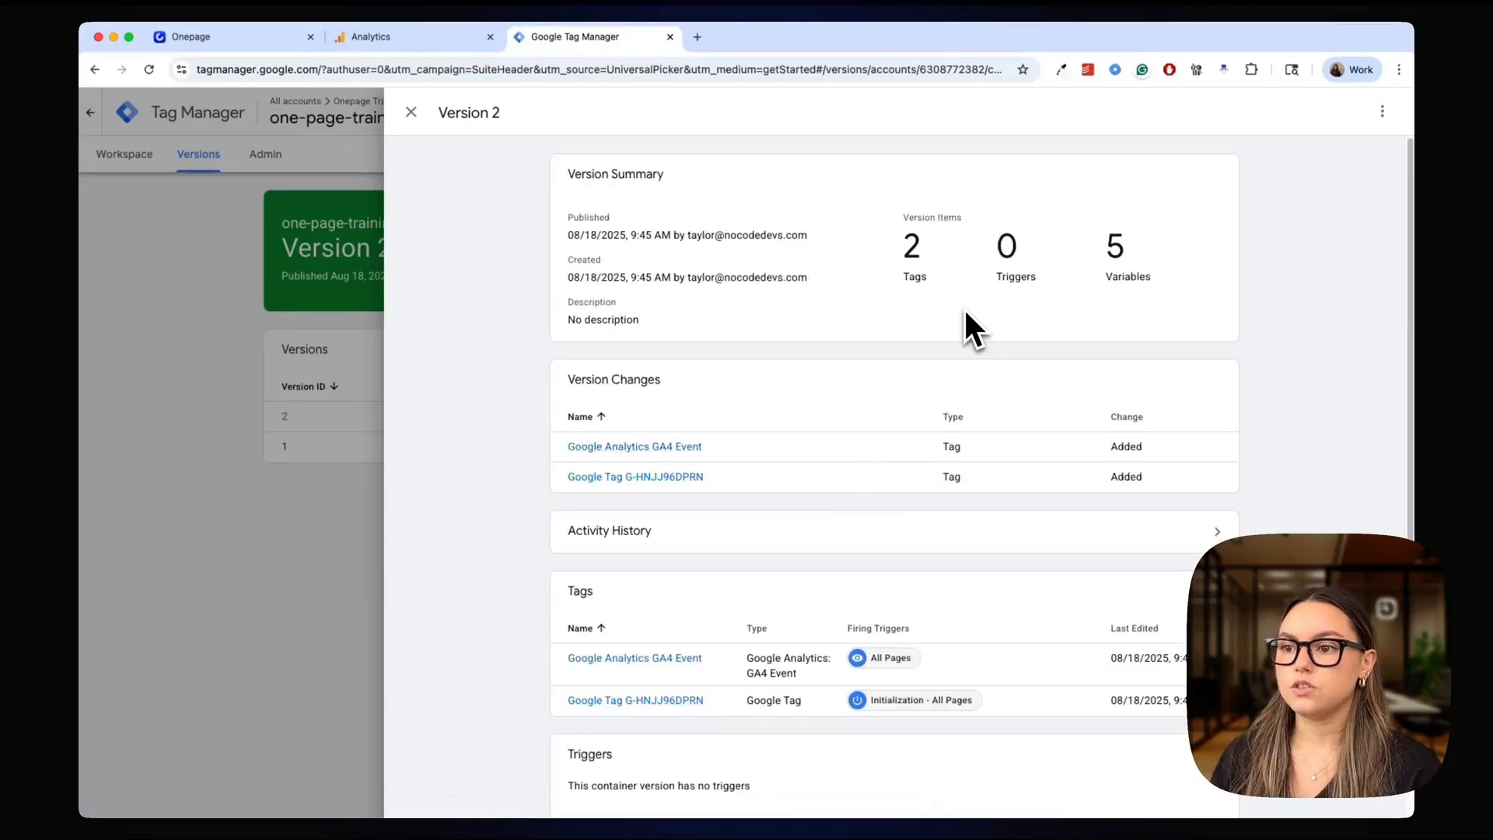